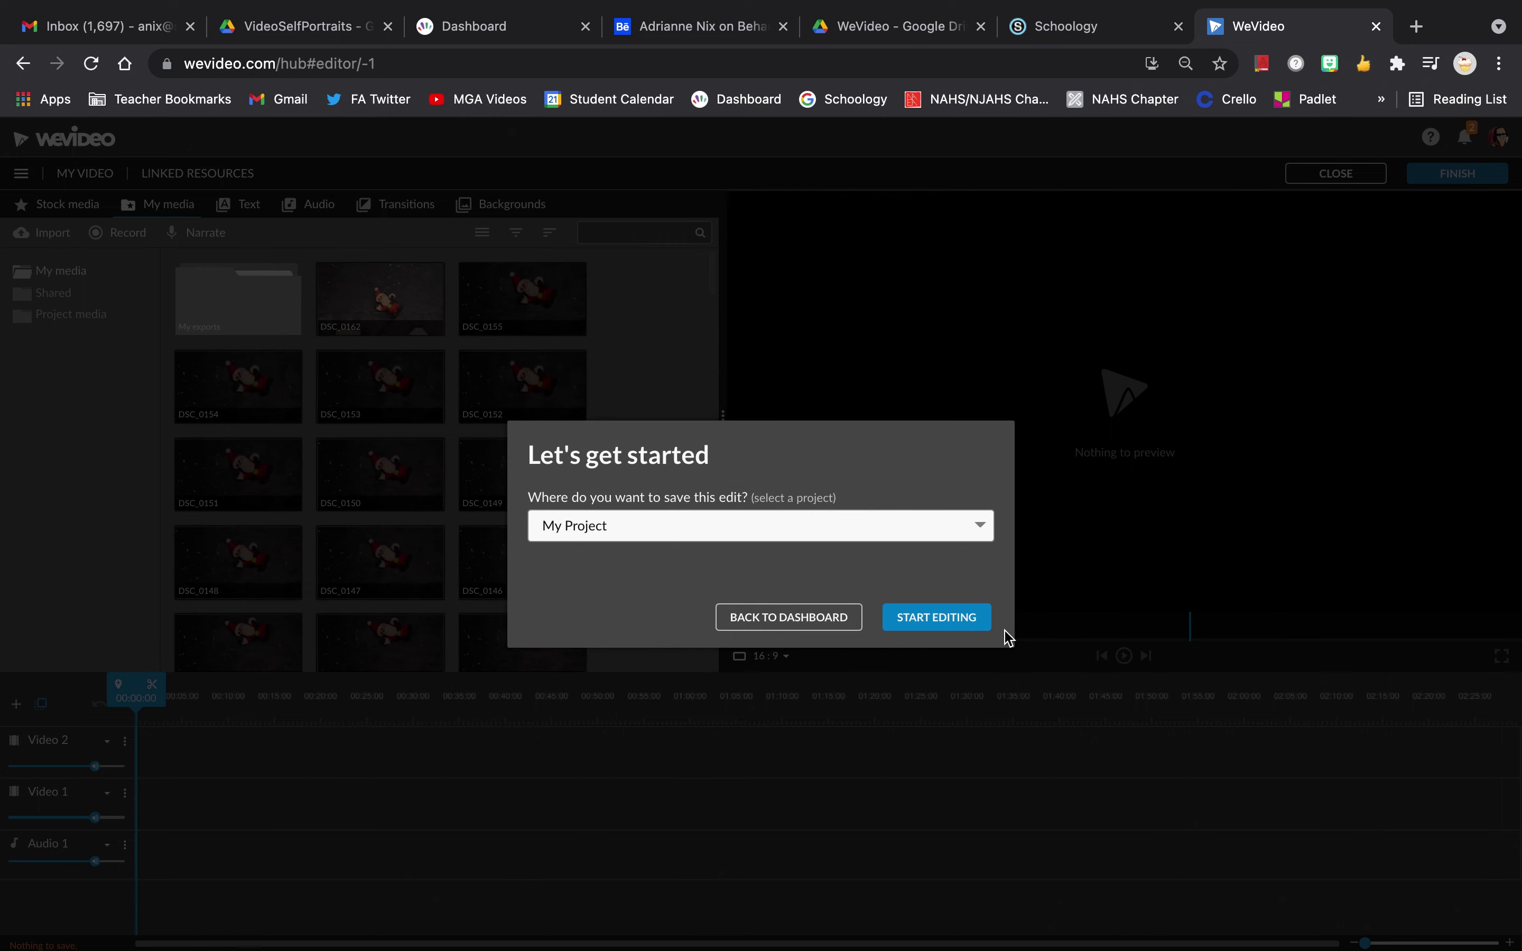
Start editing in My Project and look through the stock media, own media, text, audio and transitions libraries.
{"action": "left_click", "coordinate": [948, 624]}
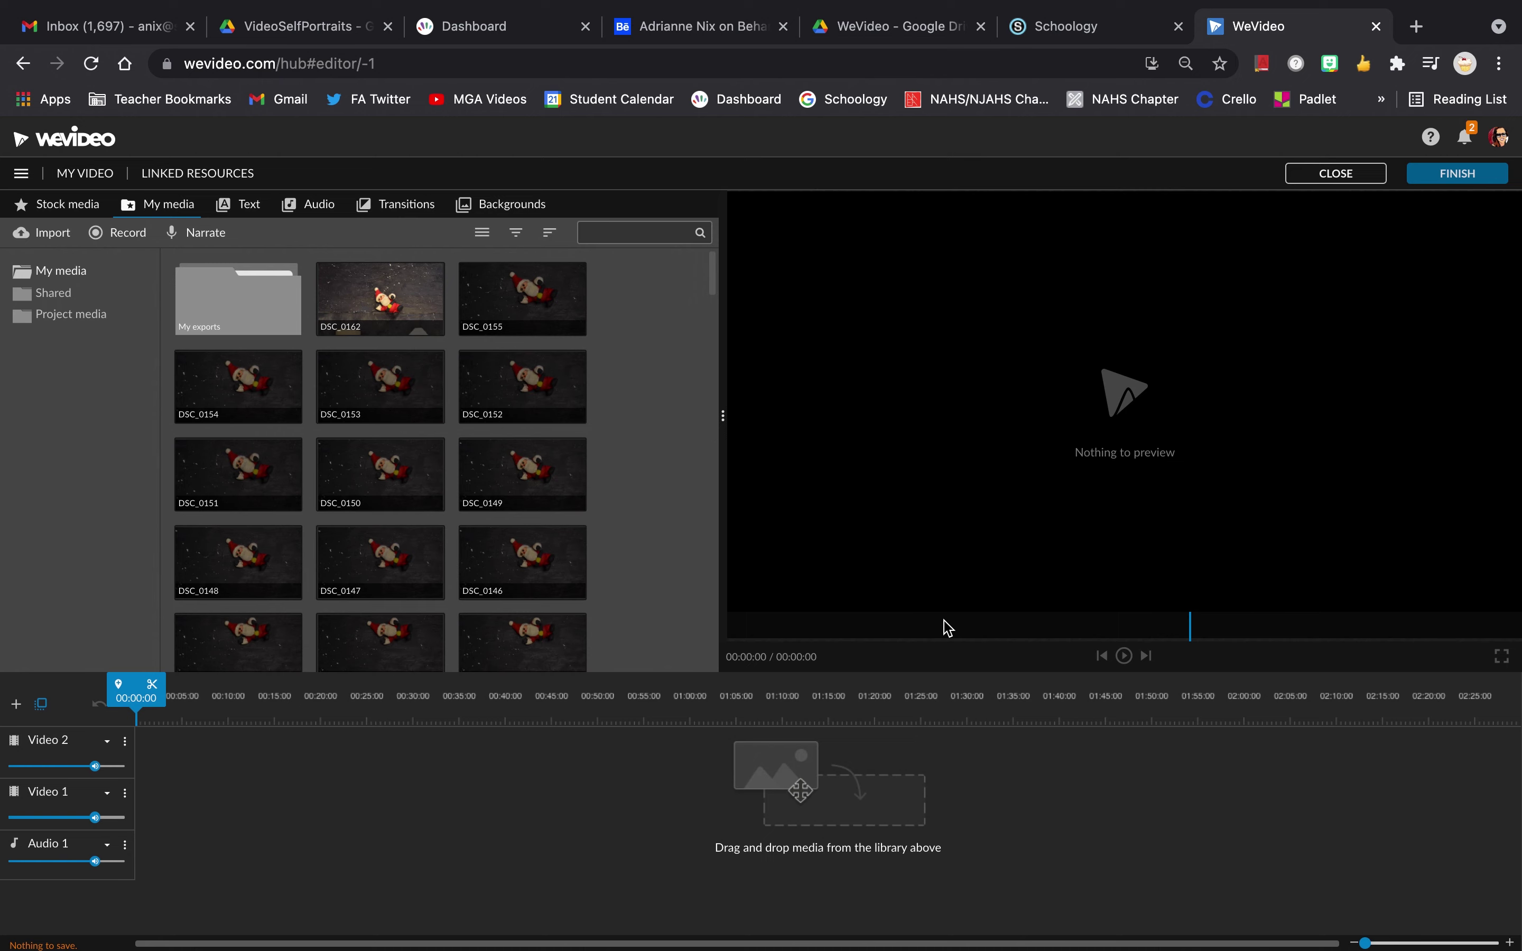
{"action": "left_click", "coordinate": [39, 211]}
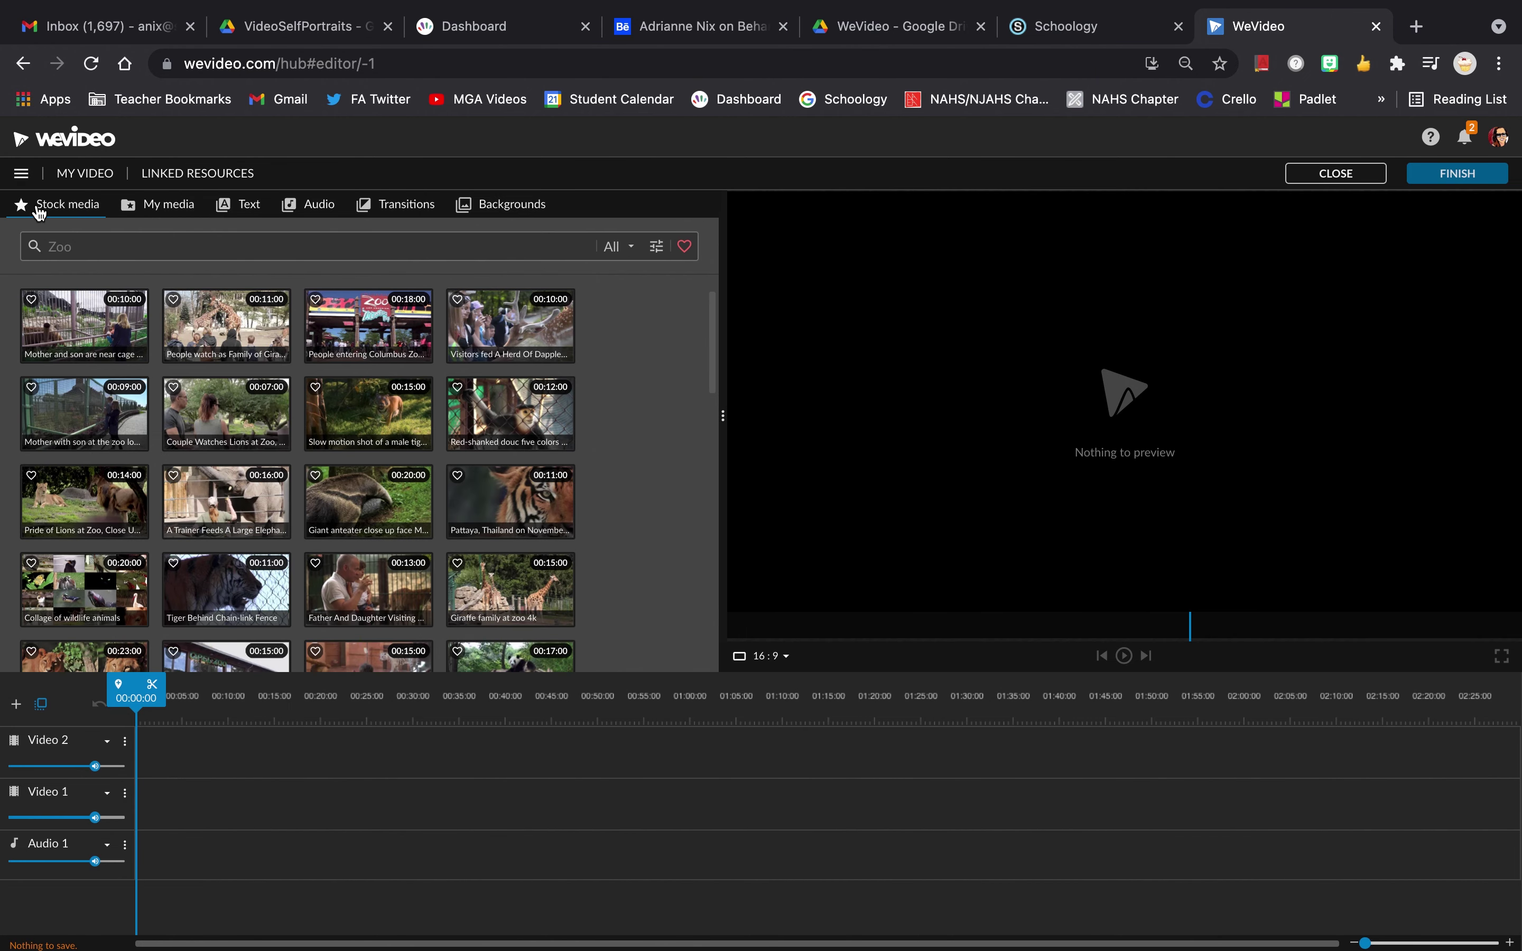
{"action": "left_click", "coordinate": [166, 214]}
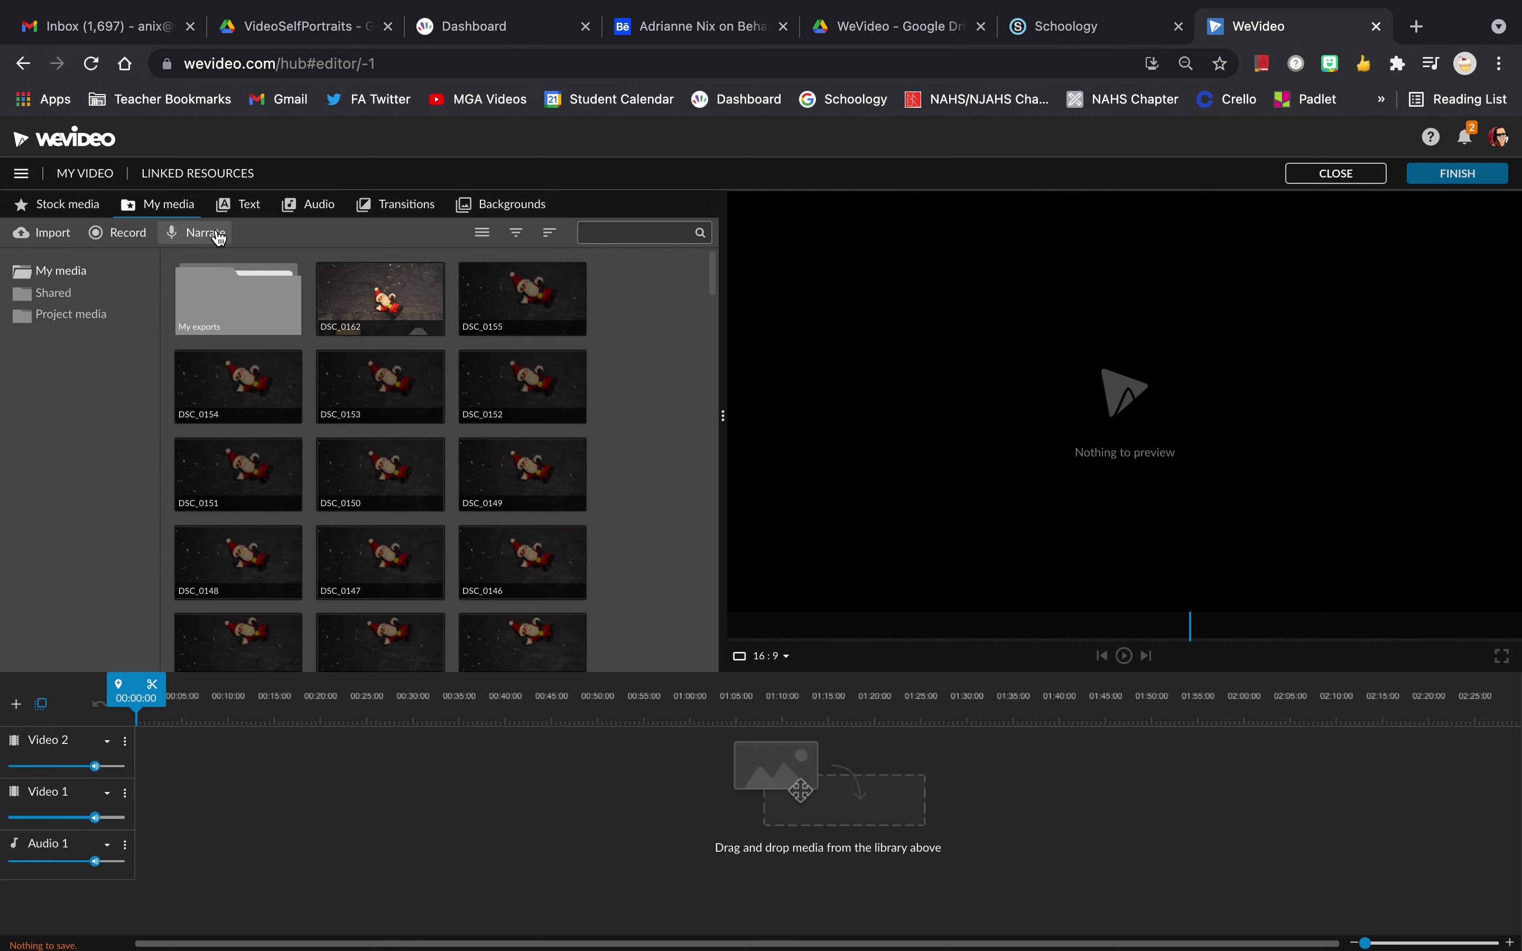
{"action": "left_click", "coordinate": [255, 214]}
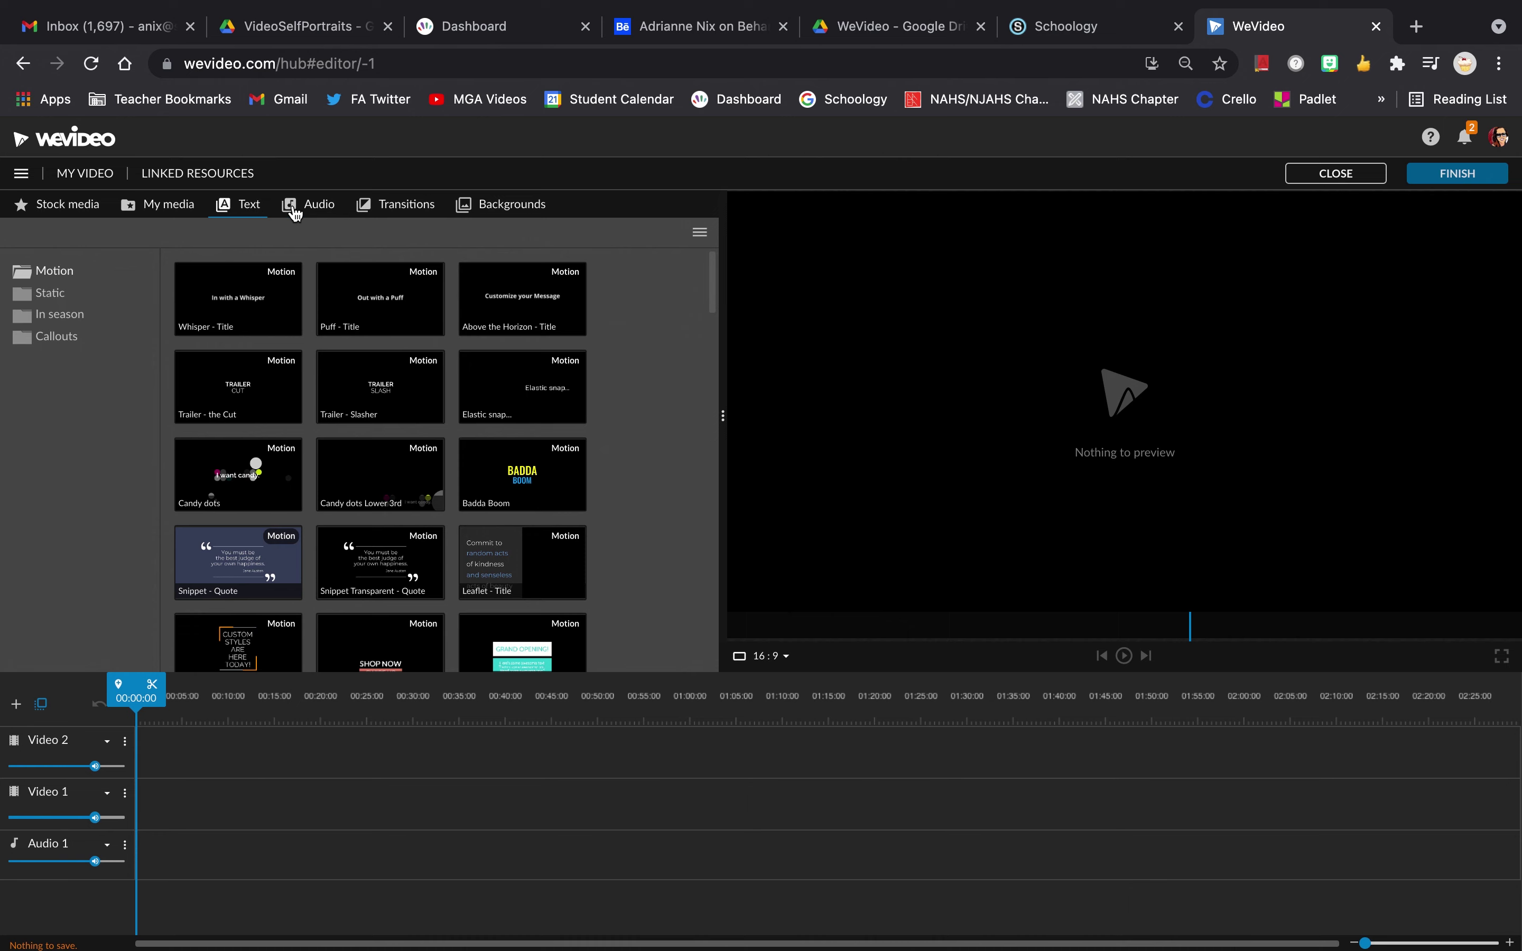
{"action": "left_click", "coordinate": [316, 214]}
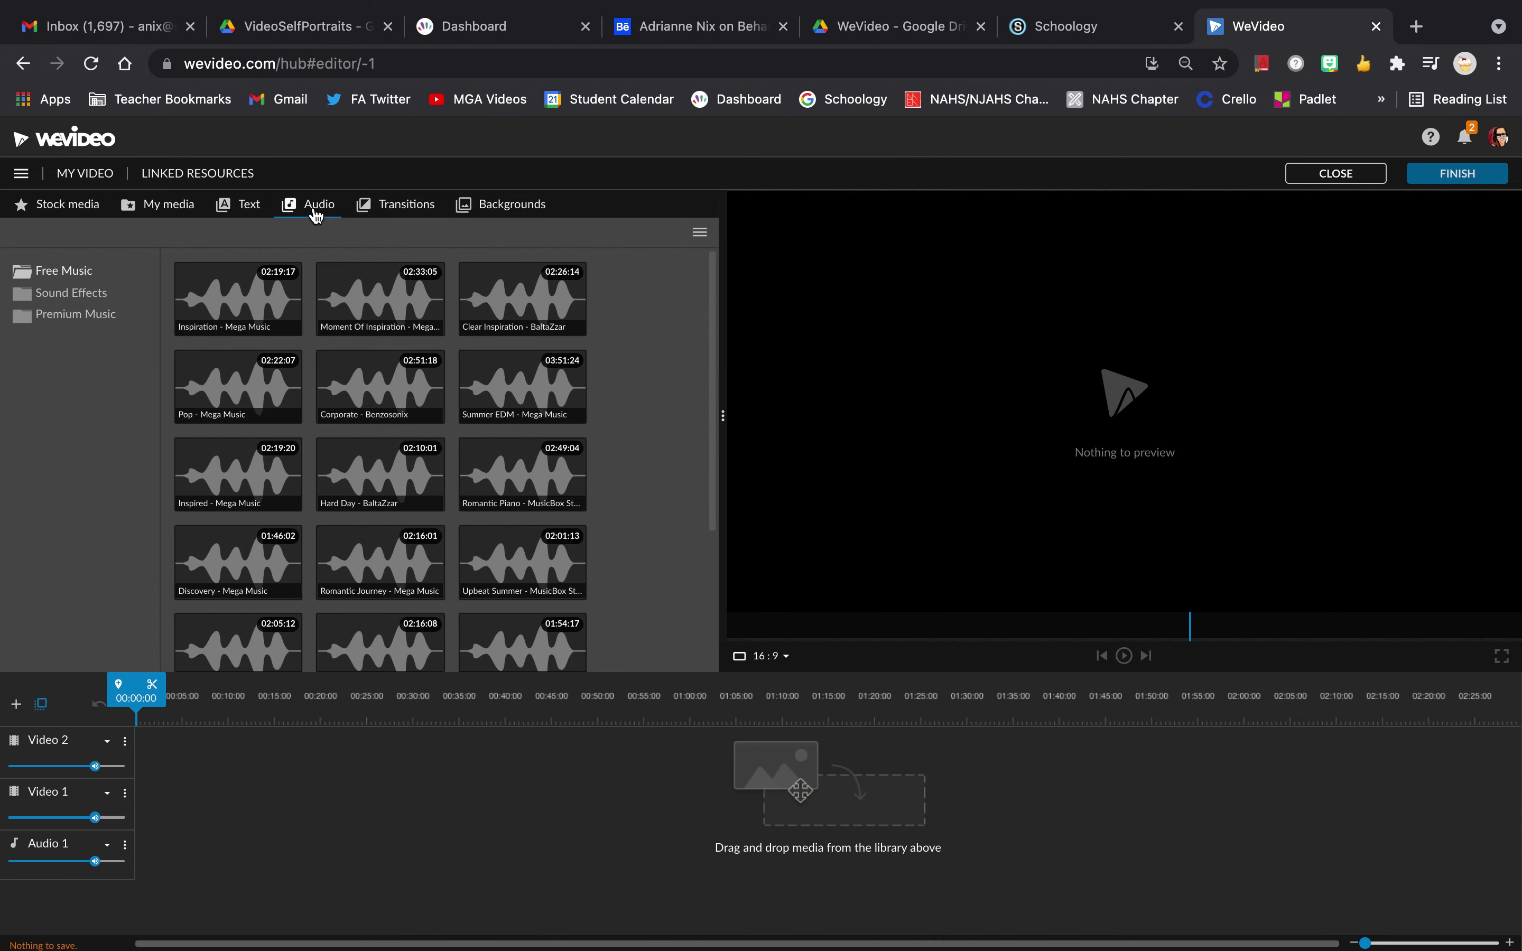
{"action": "left_click", "coordinate": [410, 213]}
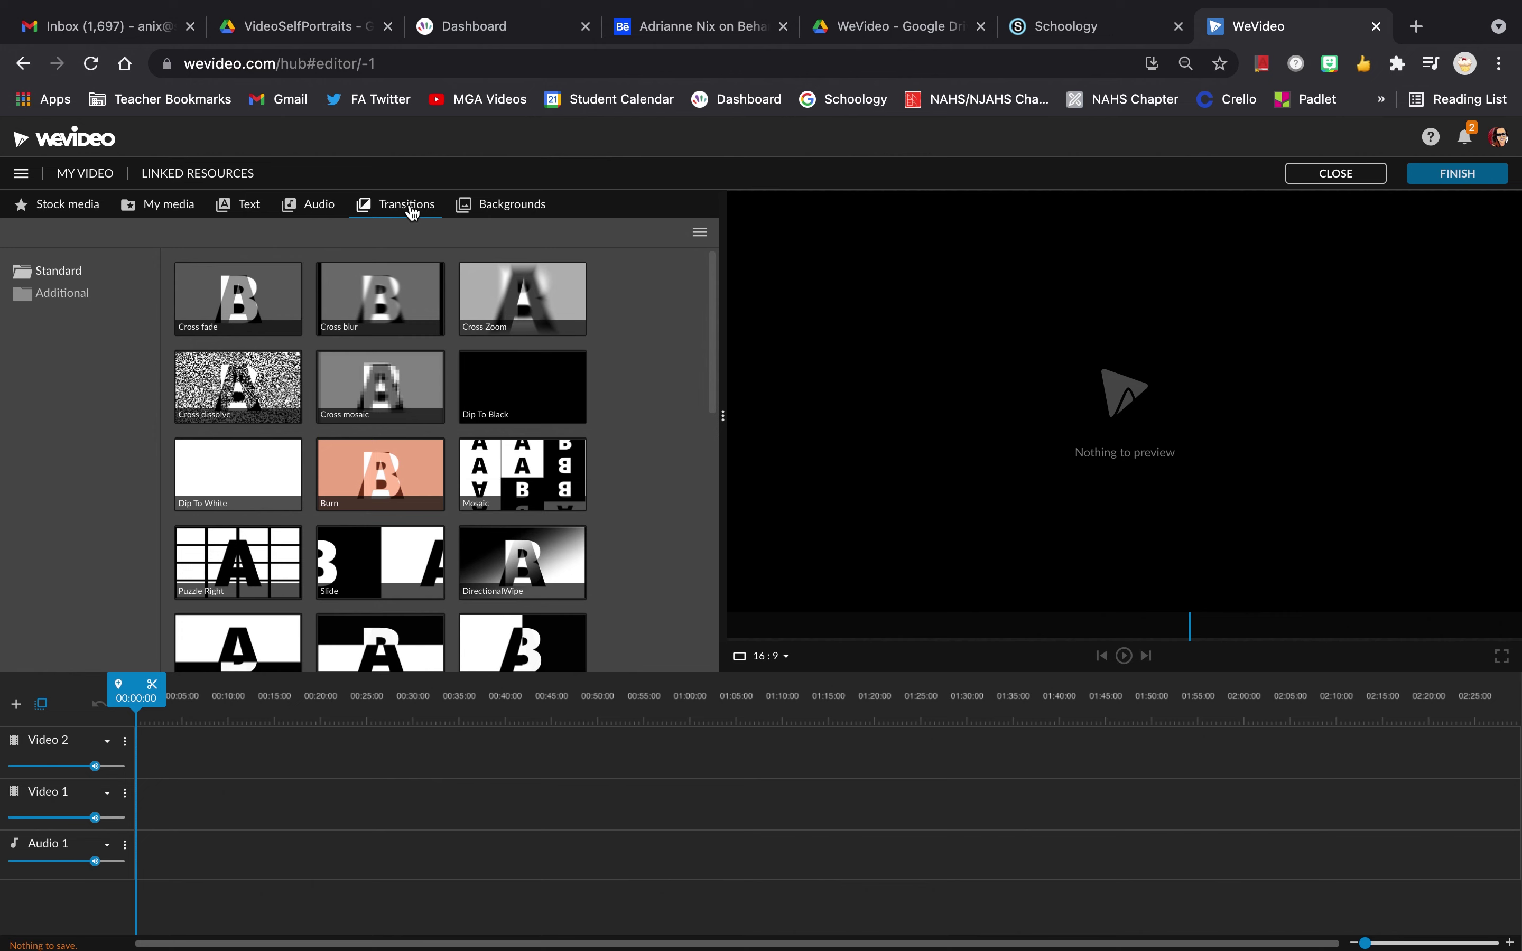
Add the Galaxy Nebula background at the start of the Video 1 track.
{"action": "left_click", "coordinate": [501, 215]}
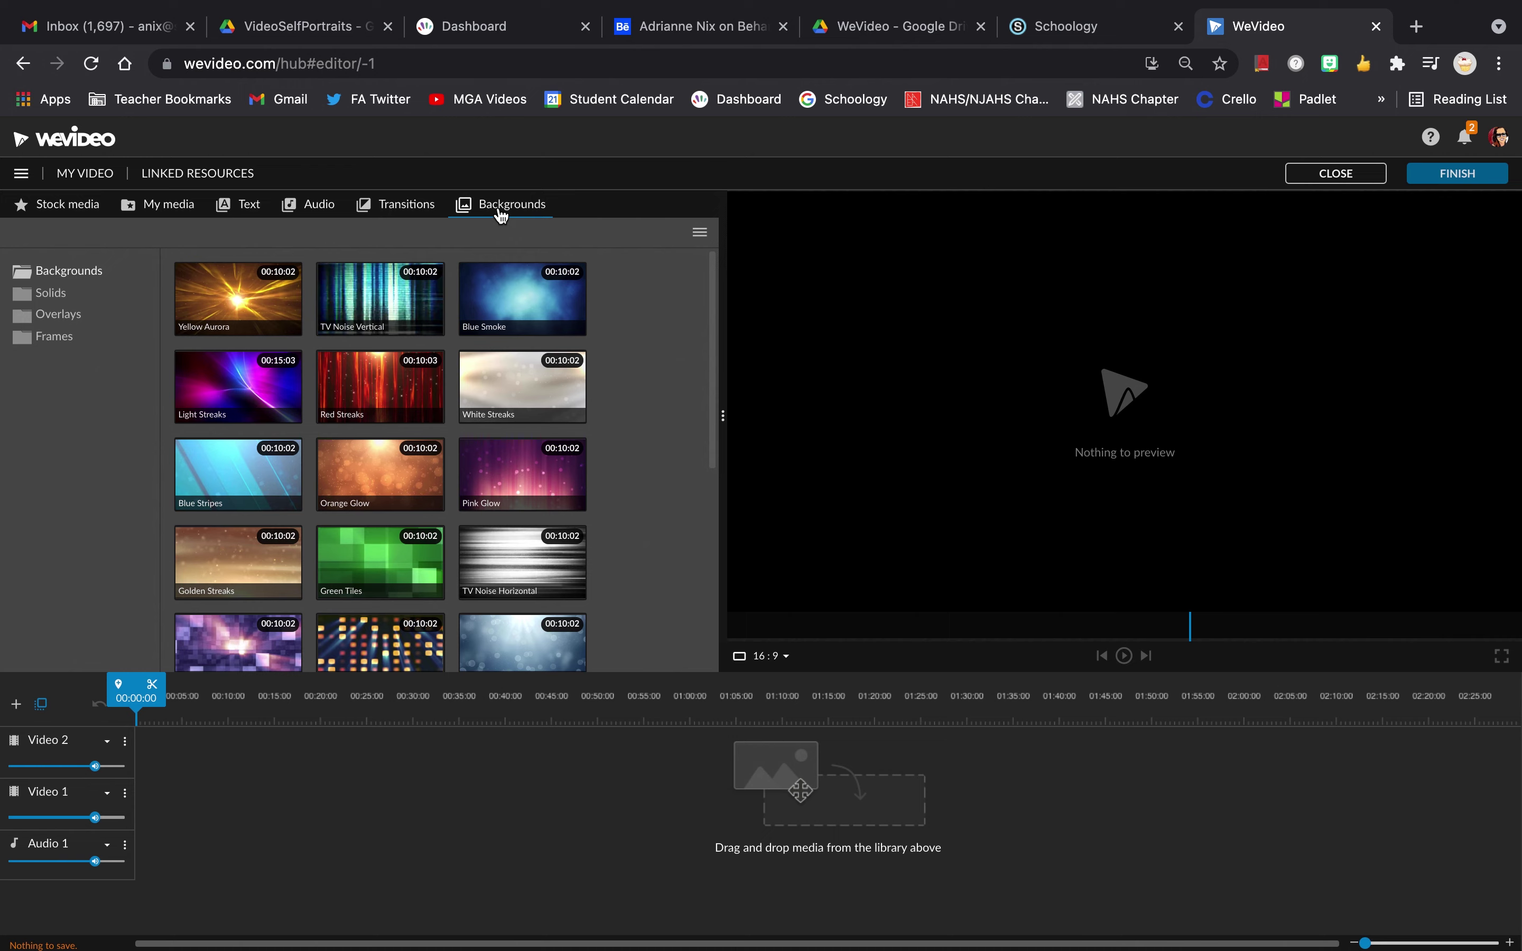
{"action": "scroll", "coordinate": [508, 551], "scroll_direction": "down", "scroll_amount": 5}
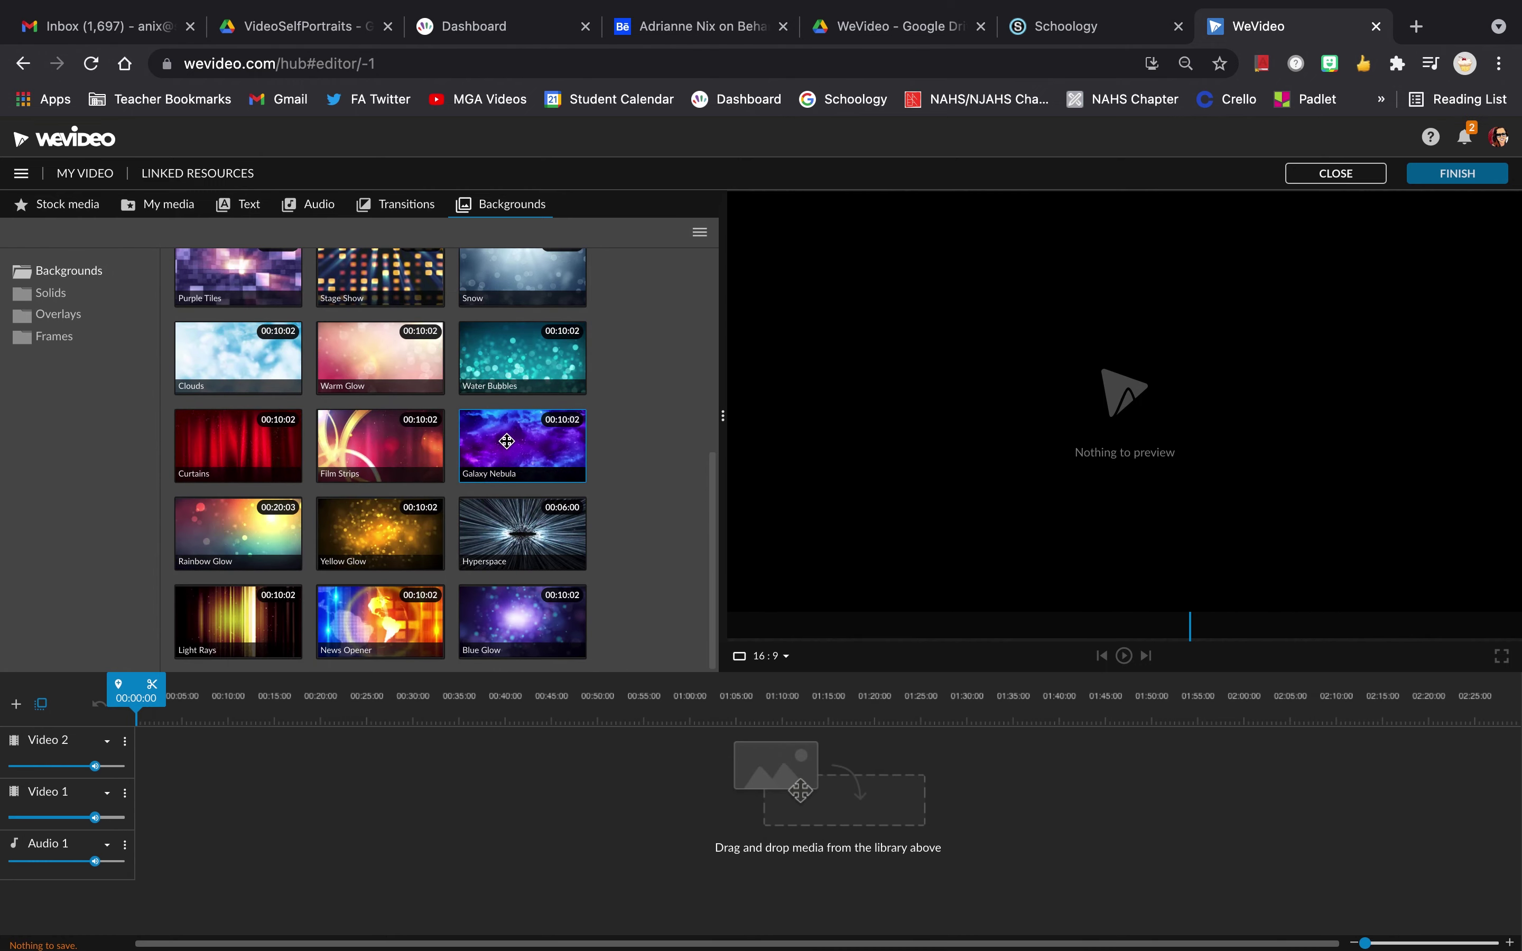
{"action": "left_click_drag", "start_coordinate": [506, 441], "coordinate": [54, 818]}
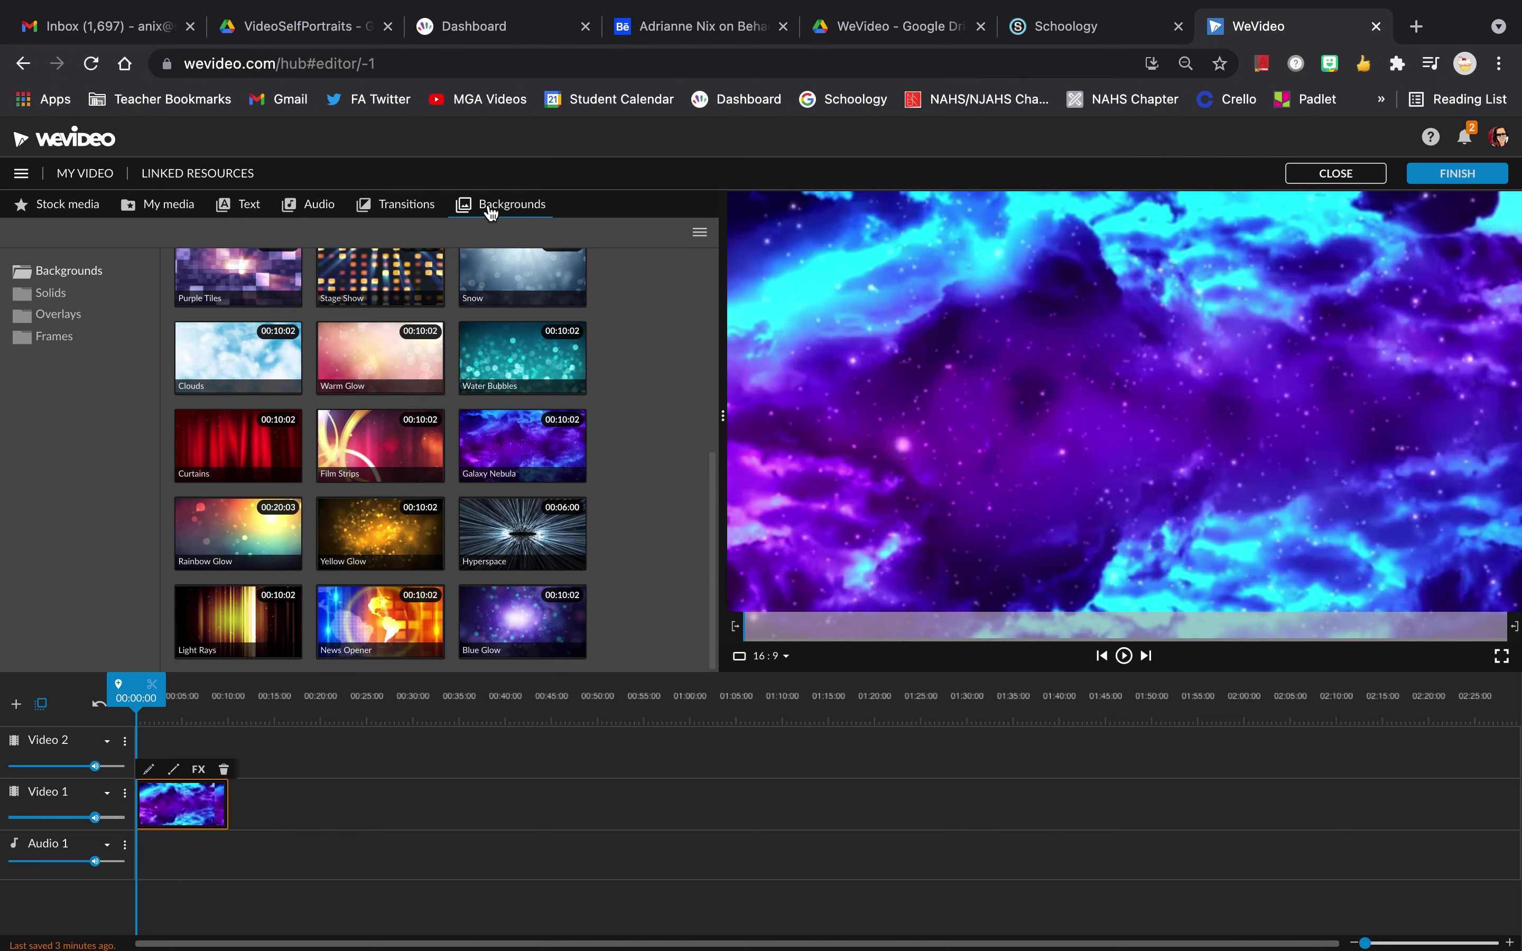
Place the Star - Title motion text at the start of the Video 2 track and preview its animation.
{"action": "left_click", "coordinate": [246, 212]}
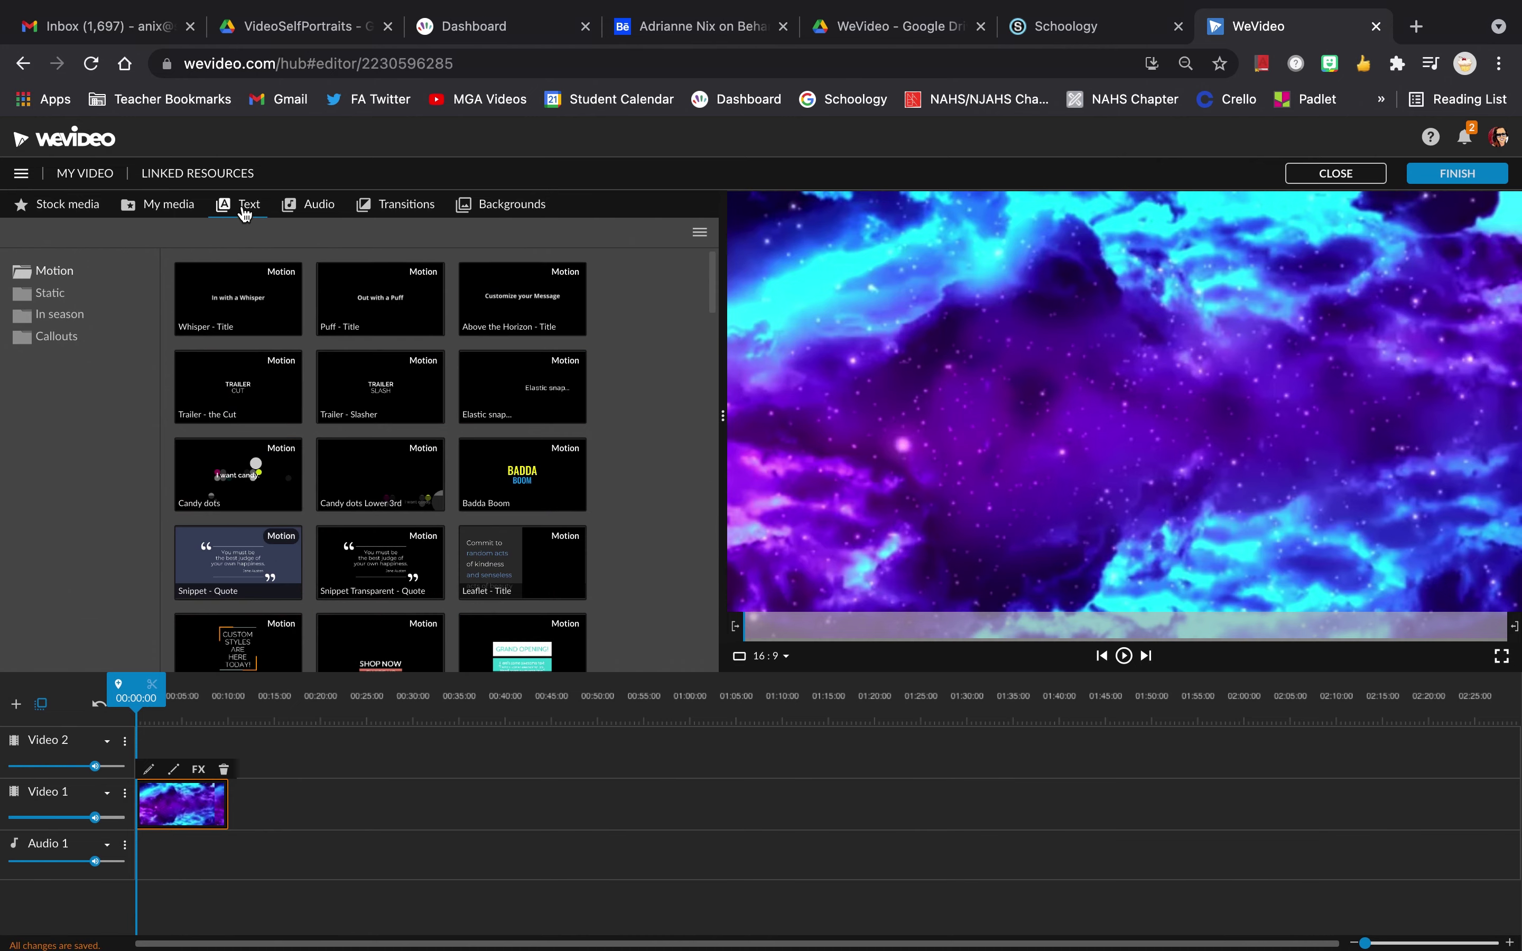
{"action": "scroll", "coordinate": [448, 536], "scroll_direction": "down", "scroll_amount": 10}
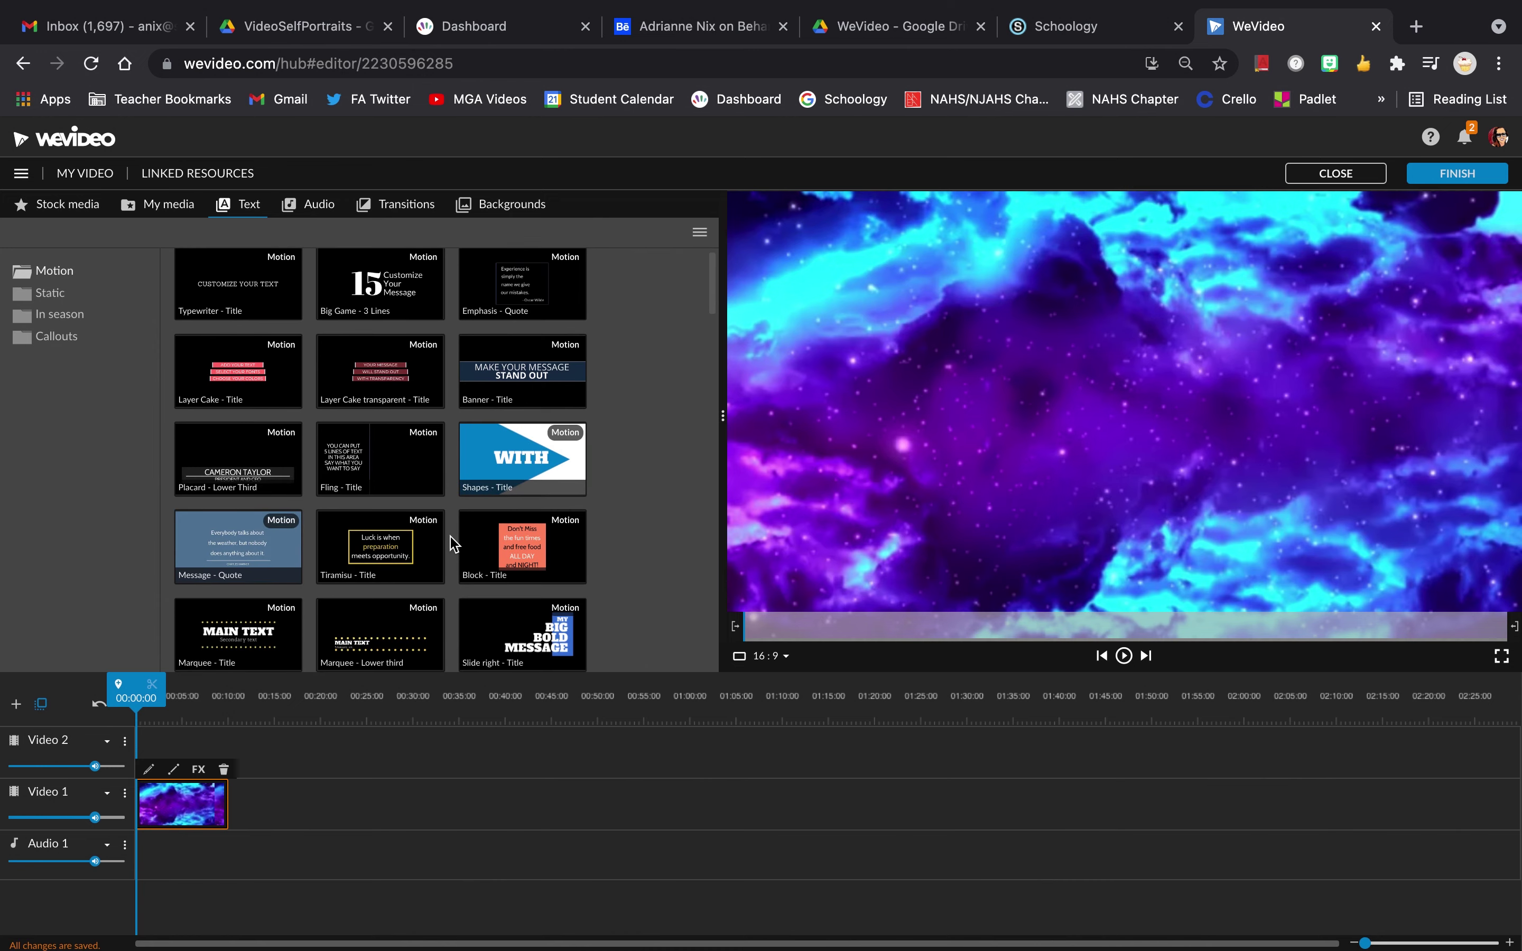
{"action": "scroll", "coordinate": [453, 542], "scroll_direction": "down", "scroll_amount": 10}
{"action": "scroll", "coordinate": [453, 544], "scroll_direction": "down", "scroll_amount": 2}
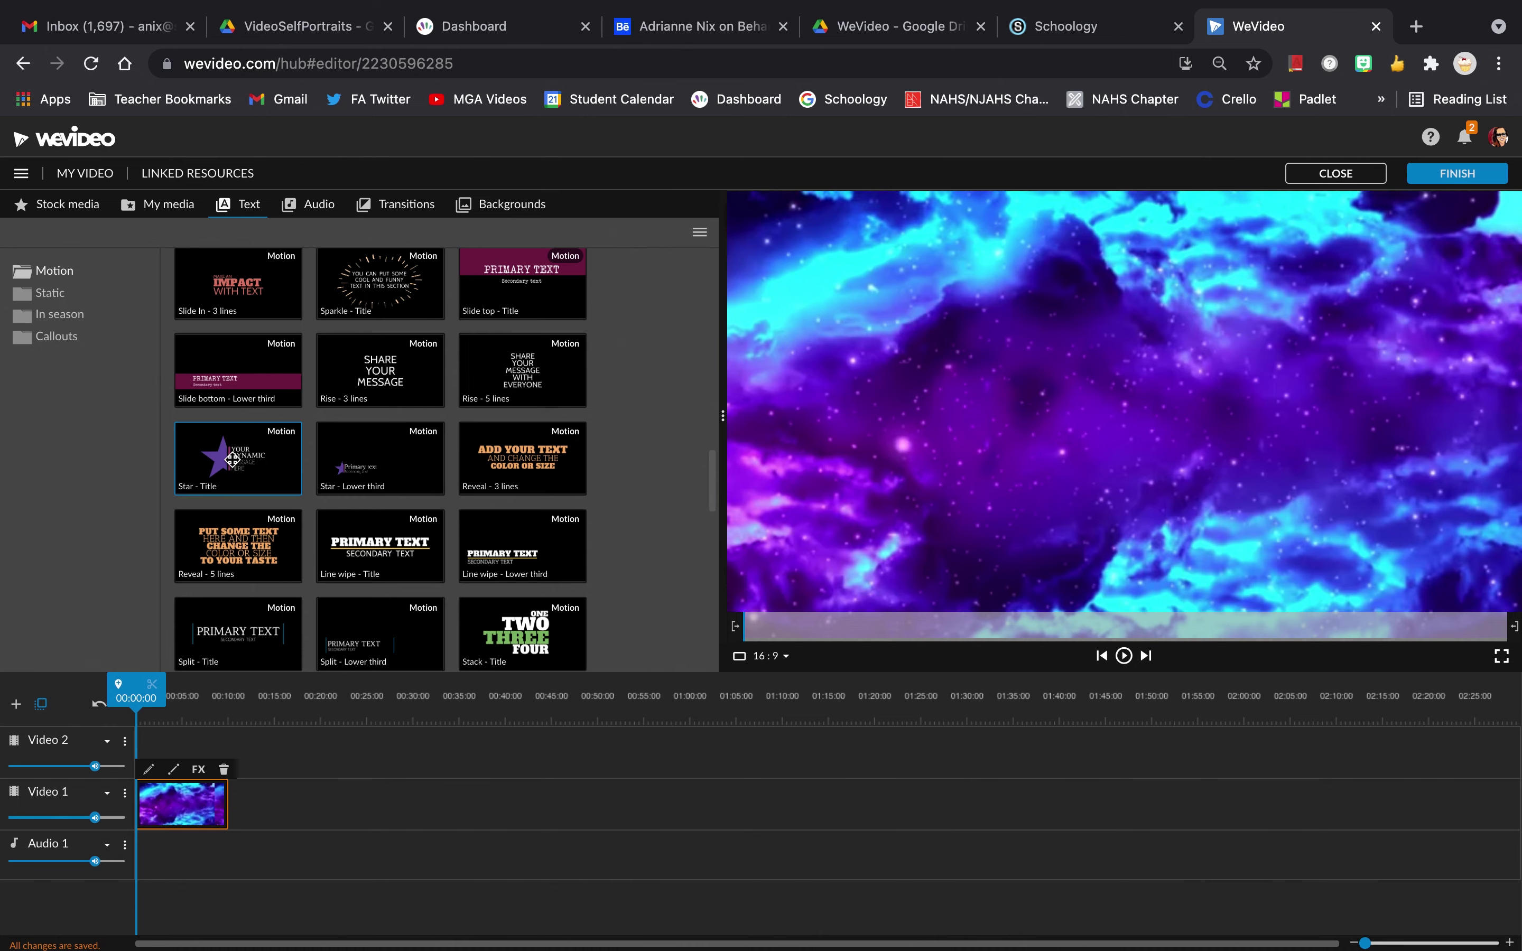
{"action": "left_click_drag", "start_coordinate": [232, 459], "coordinate": [157, 755]}
{"action": "mouse_move", "coordinate": [151, 733]}
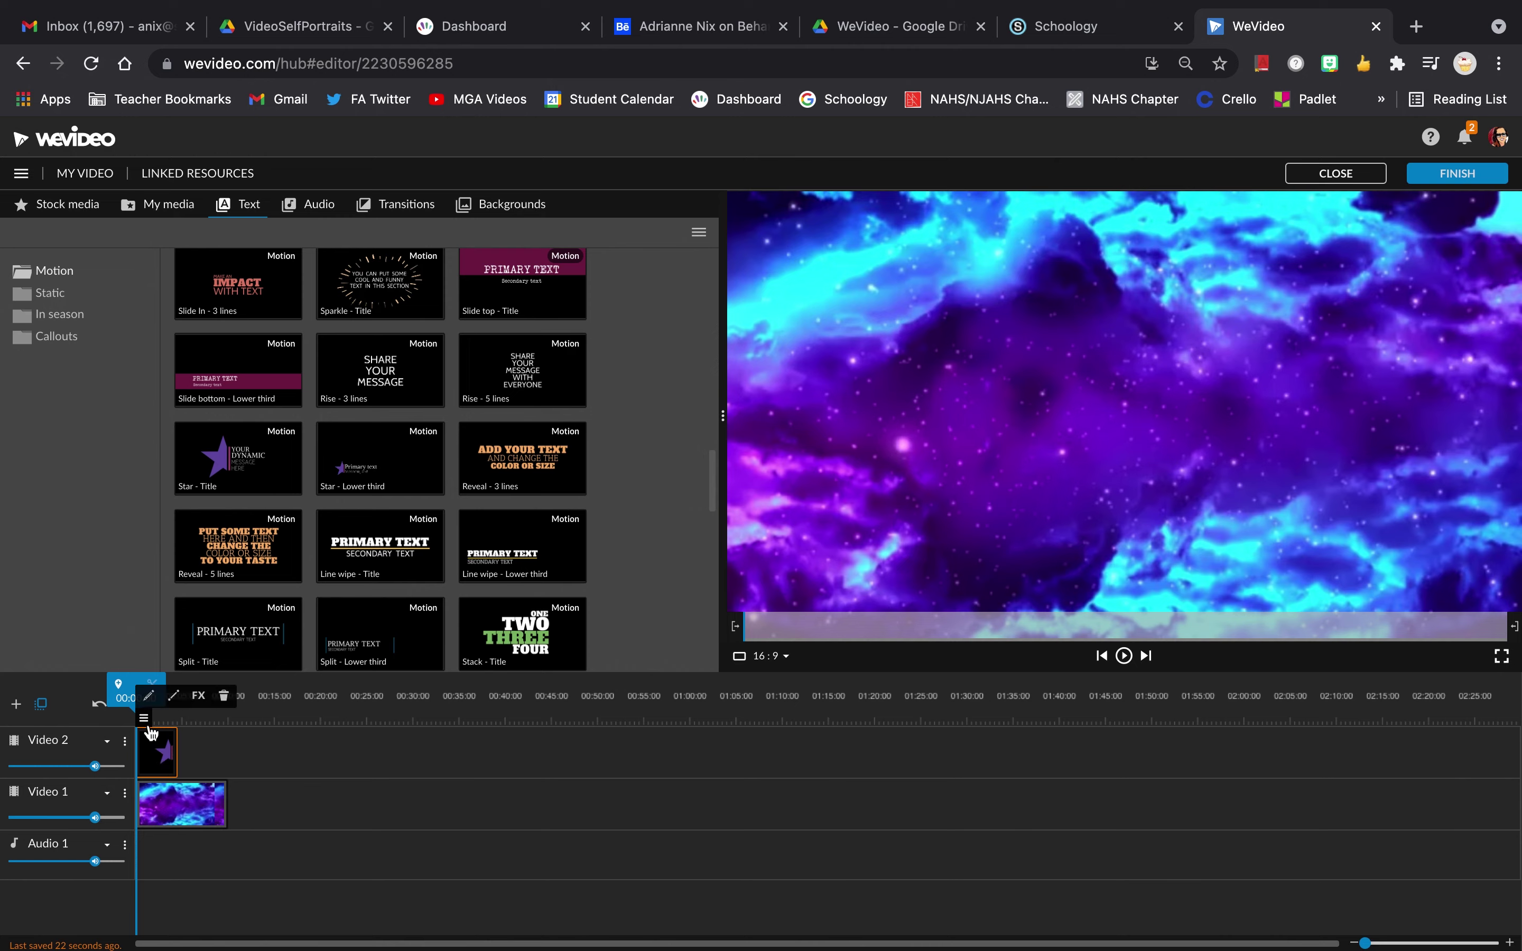
{"action": "key", "text": "space"}
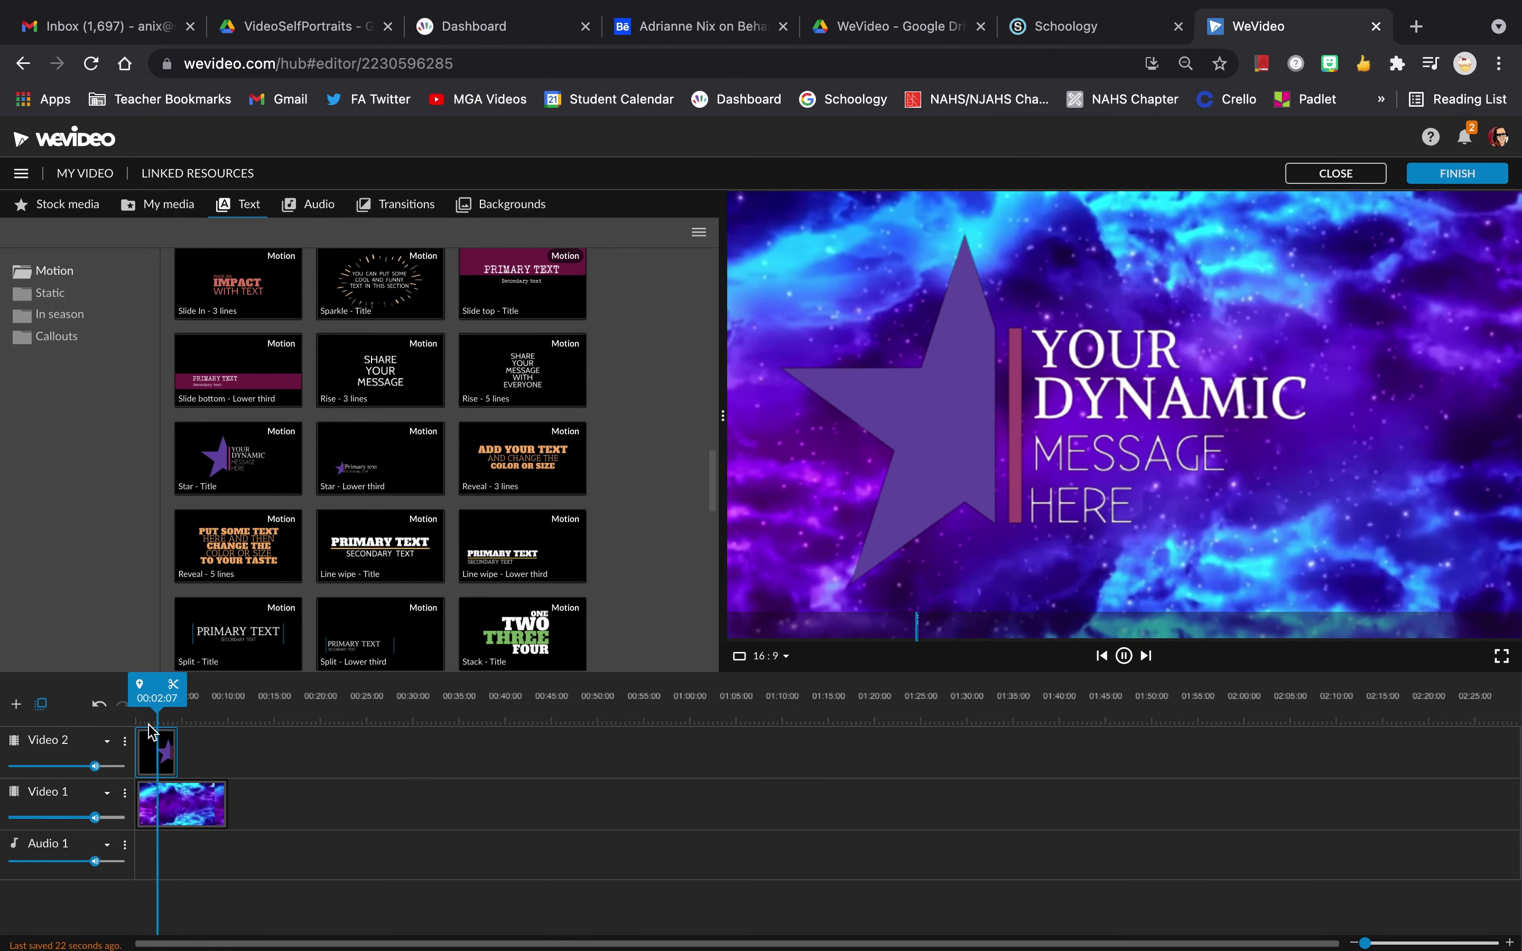
{"action": "key", "text": "space"}
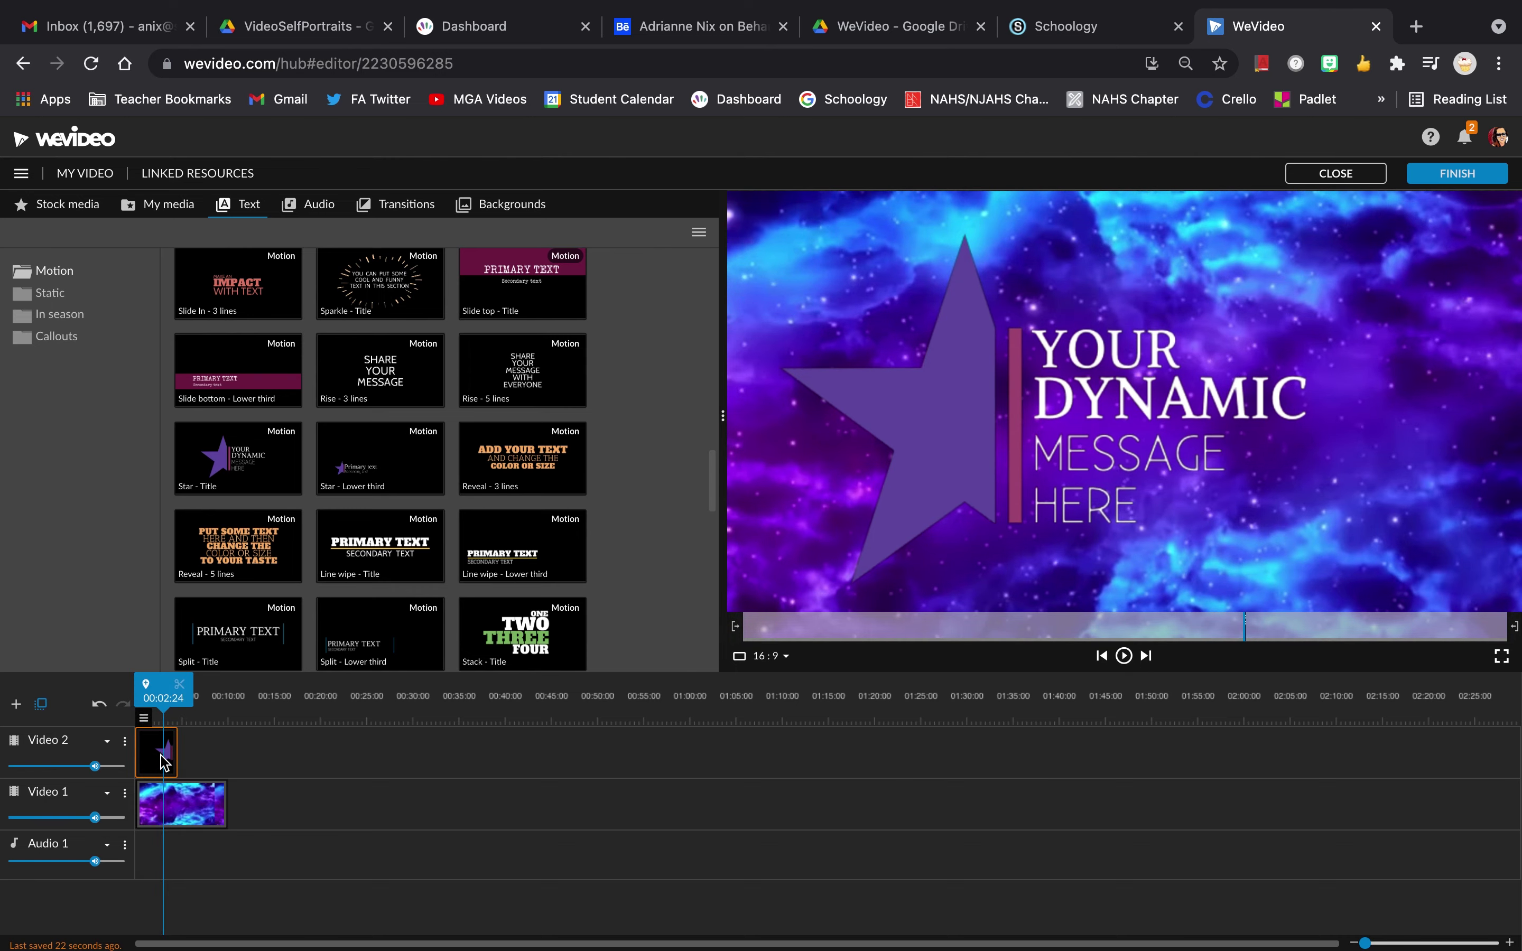
Set the star title's four lines to "My video", "self portrait", the author's first name and the author's last name.
{"action": "double_click", "coordinate": [162, 761]}
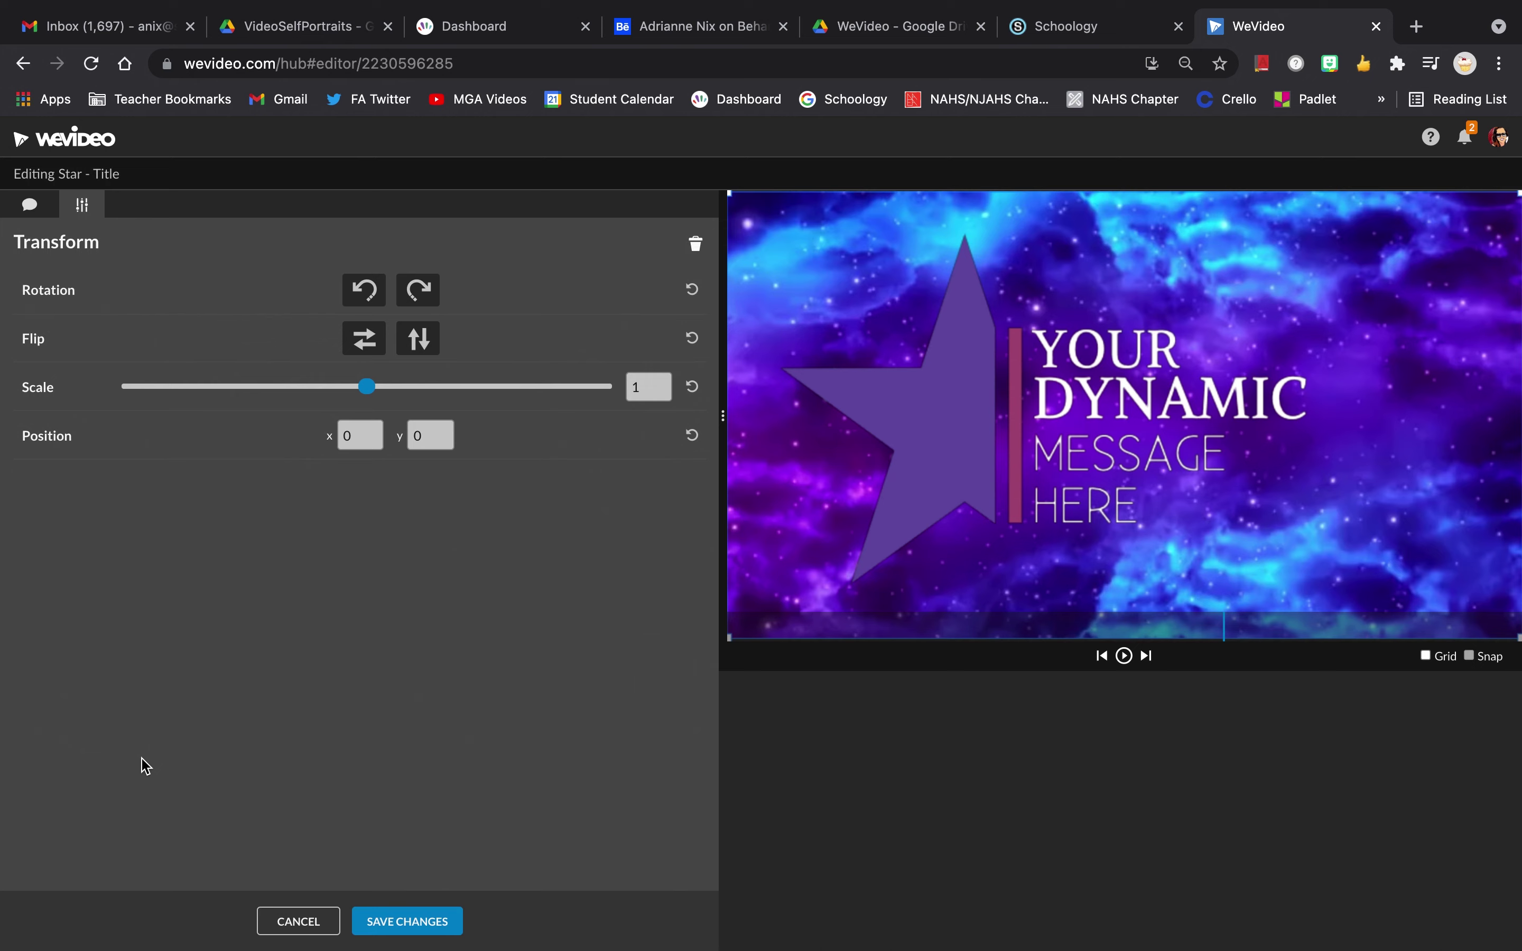
{"action": "left_click", "coordinate": [29, 204]}
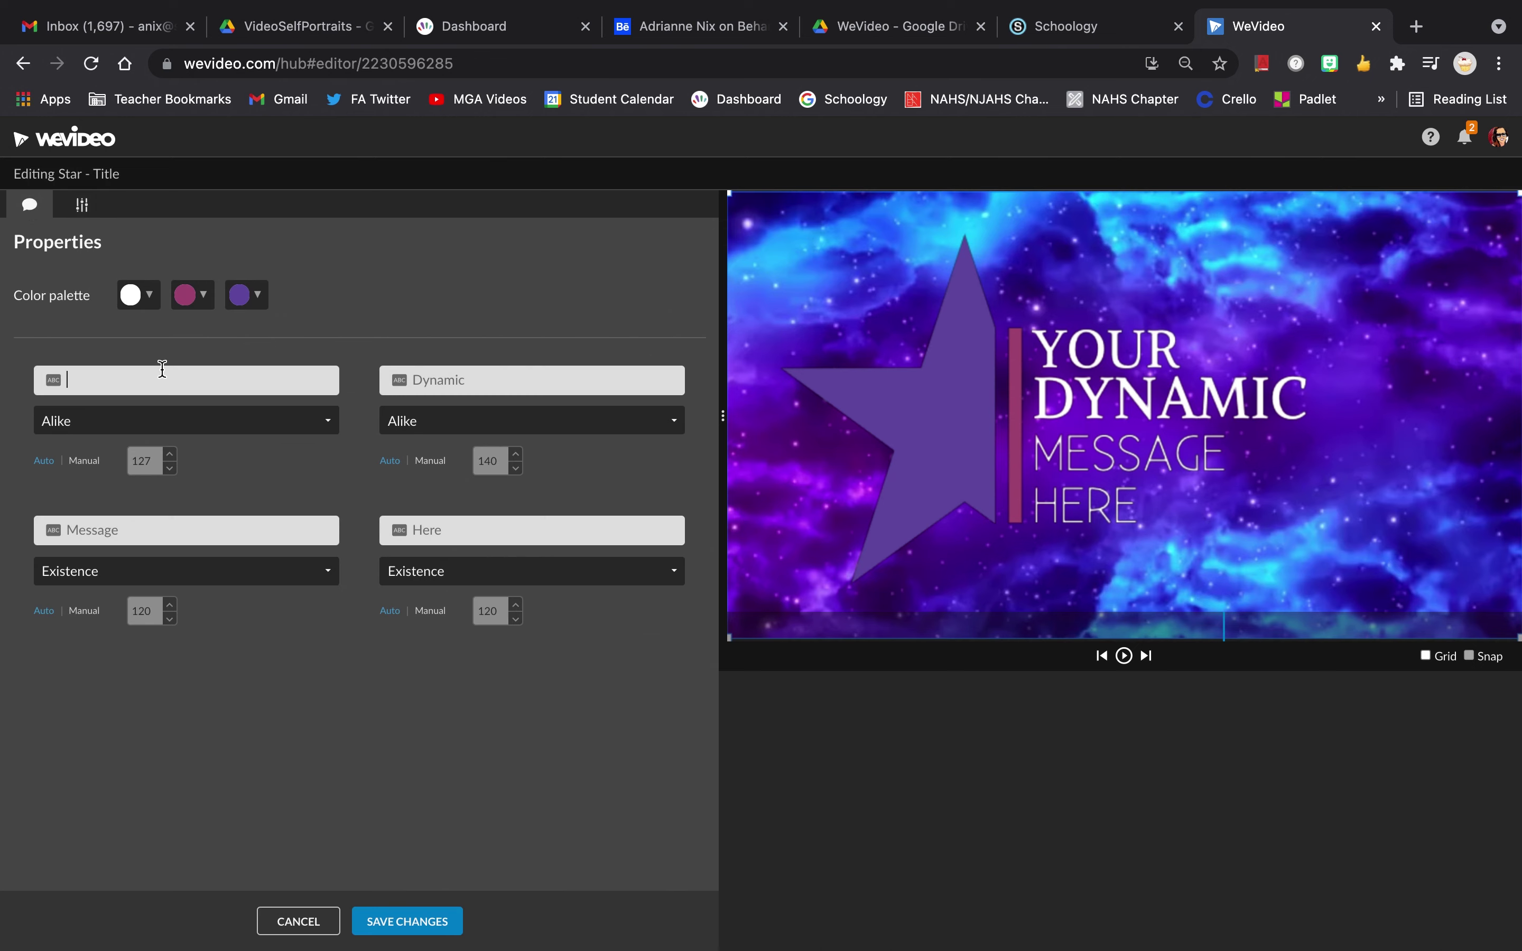
{"action": "type", "text": "My video"}
{"action": "key", "text": "Tab"}
{"action": "type", "text": "slee"}
{"action": "type", "text": "f portrait"}
{"action": "key", "text": "Tab"}
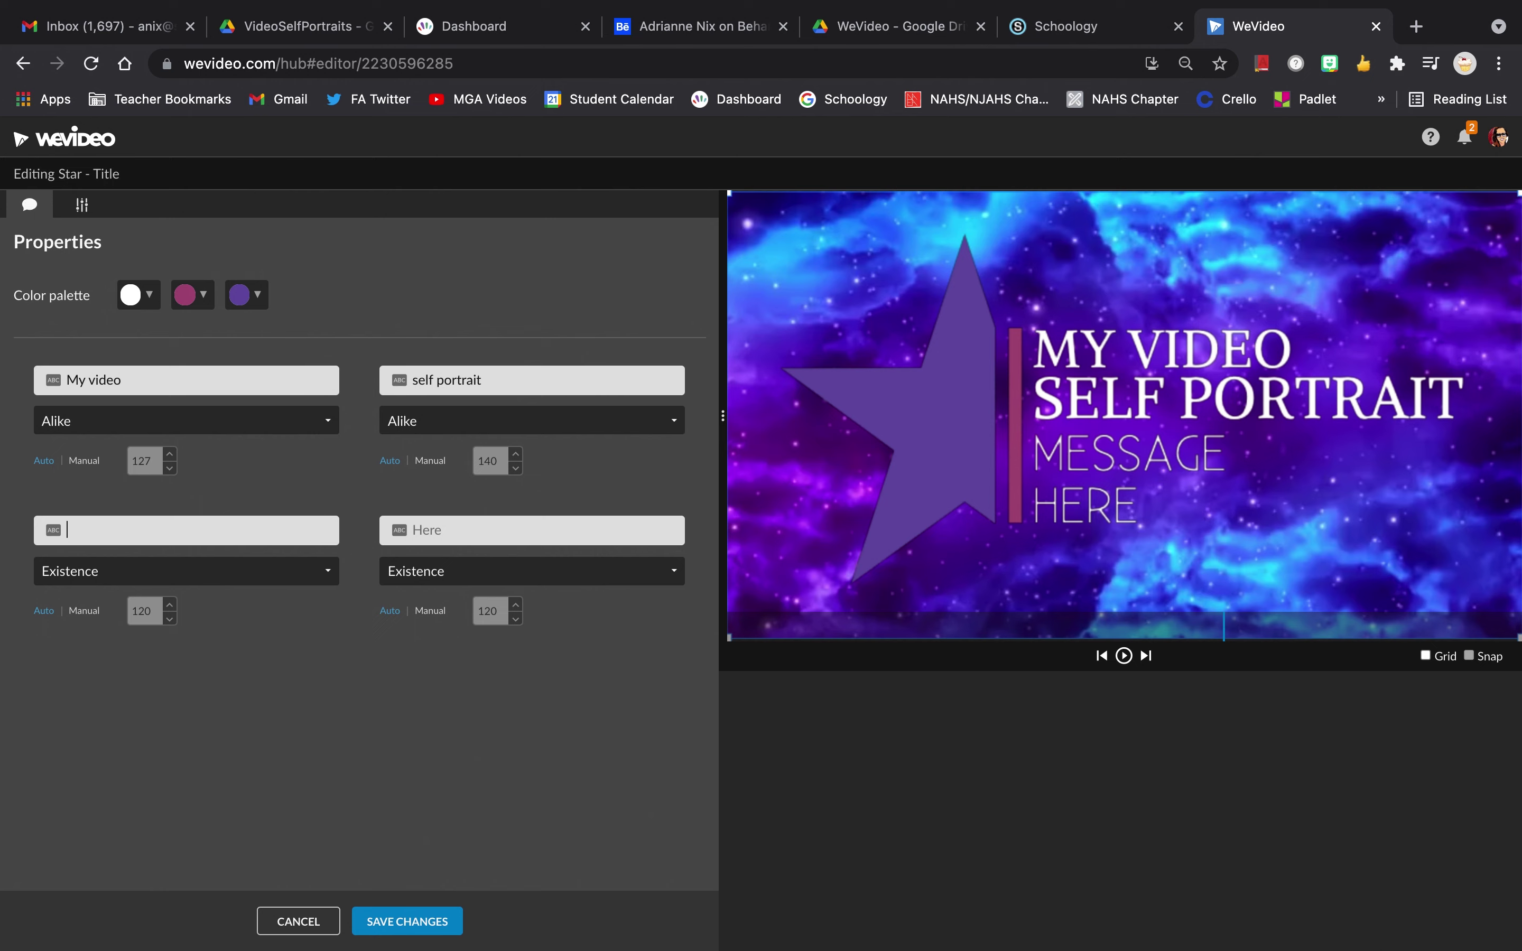
{"action": "type", "text": "adrianne"}
{"action": "key", "text": "Tab"}
{"action": "type", "text": "Nix"}
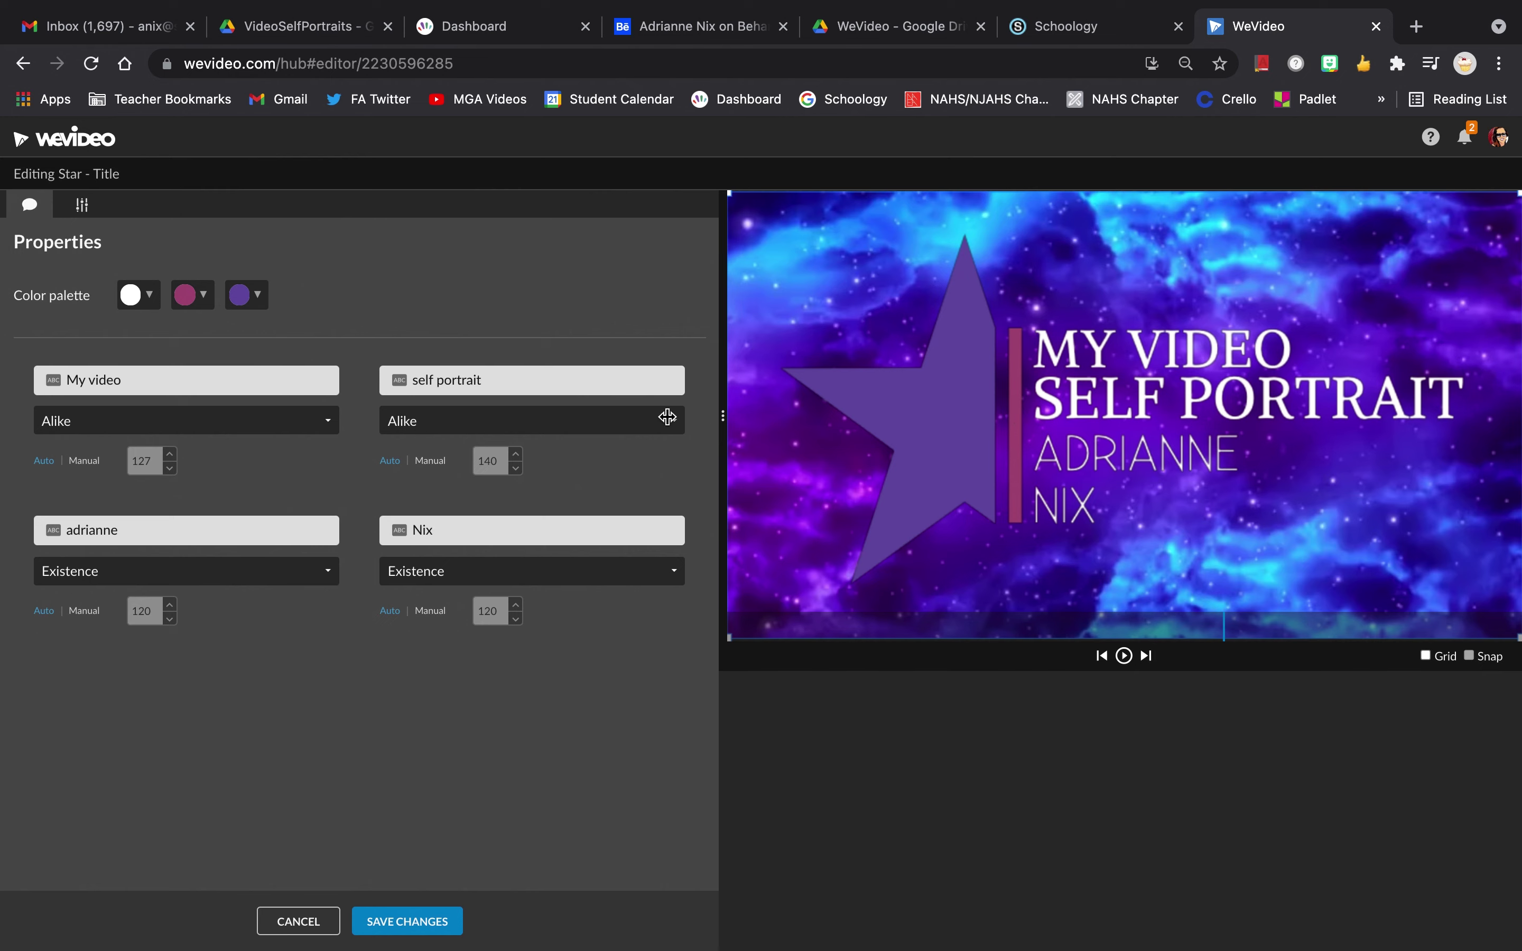
Recolour the title's star to bright magenta and its vertical bar to cyan.
{"action": "left_click", "coordinate": [263, 297]}
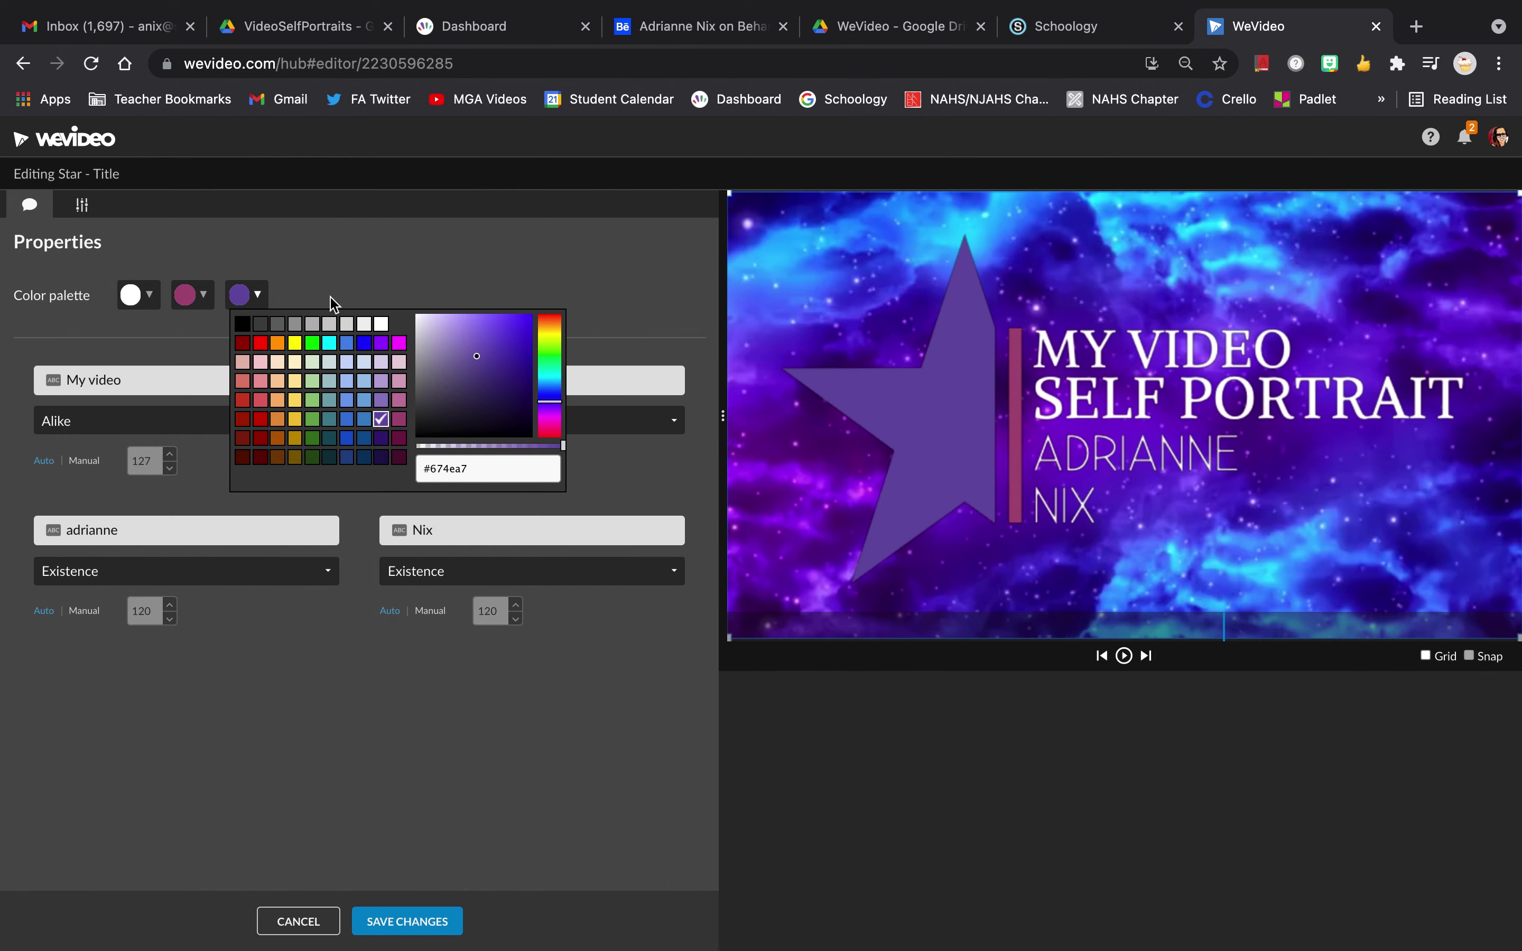
{"action": "left_click", "coordinate": [397, 341]}
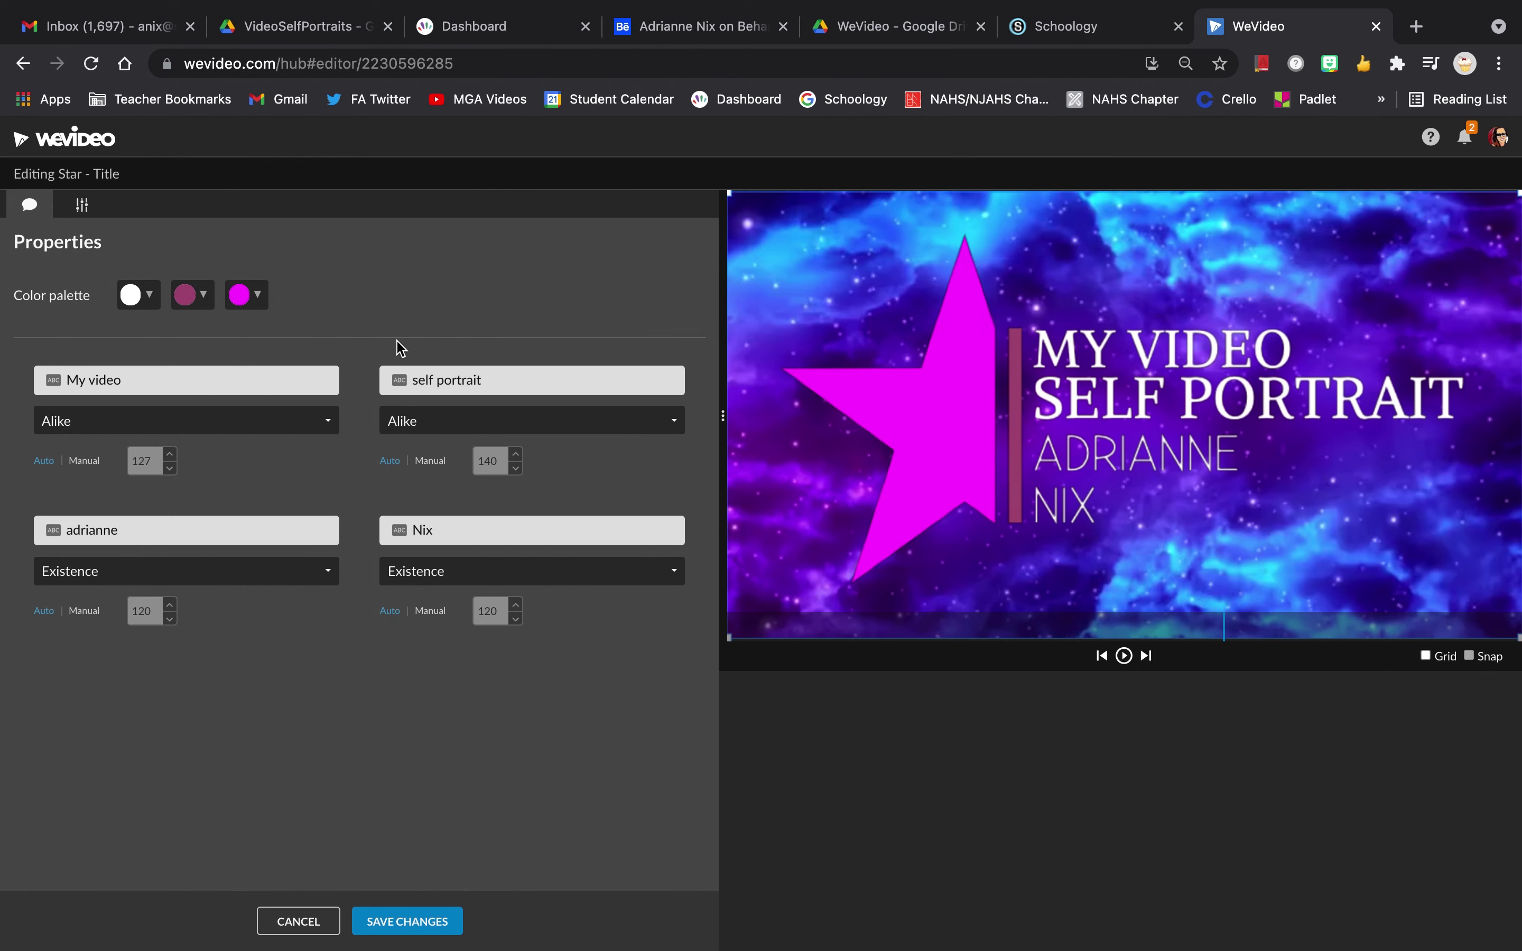
{"action": "left_click", "coordinate": [200, 296]}
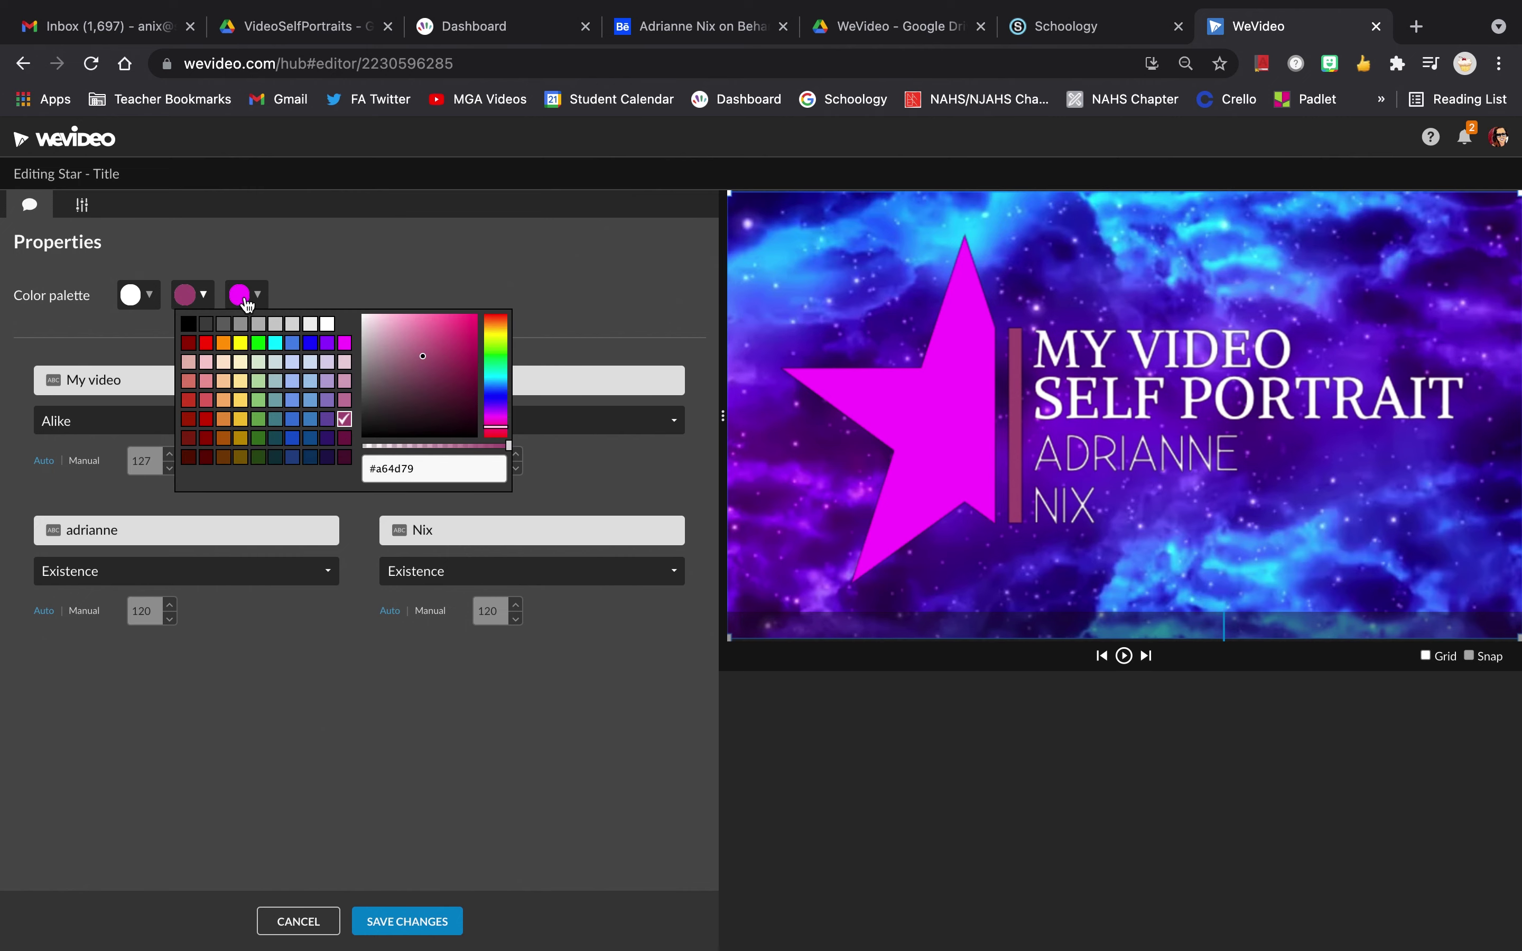
{"action": "left_click", "coordinate": [276, 344]}
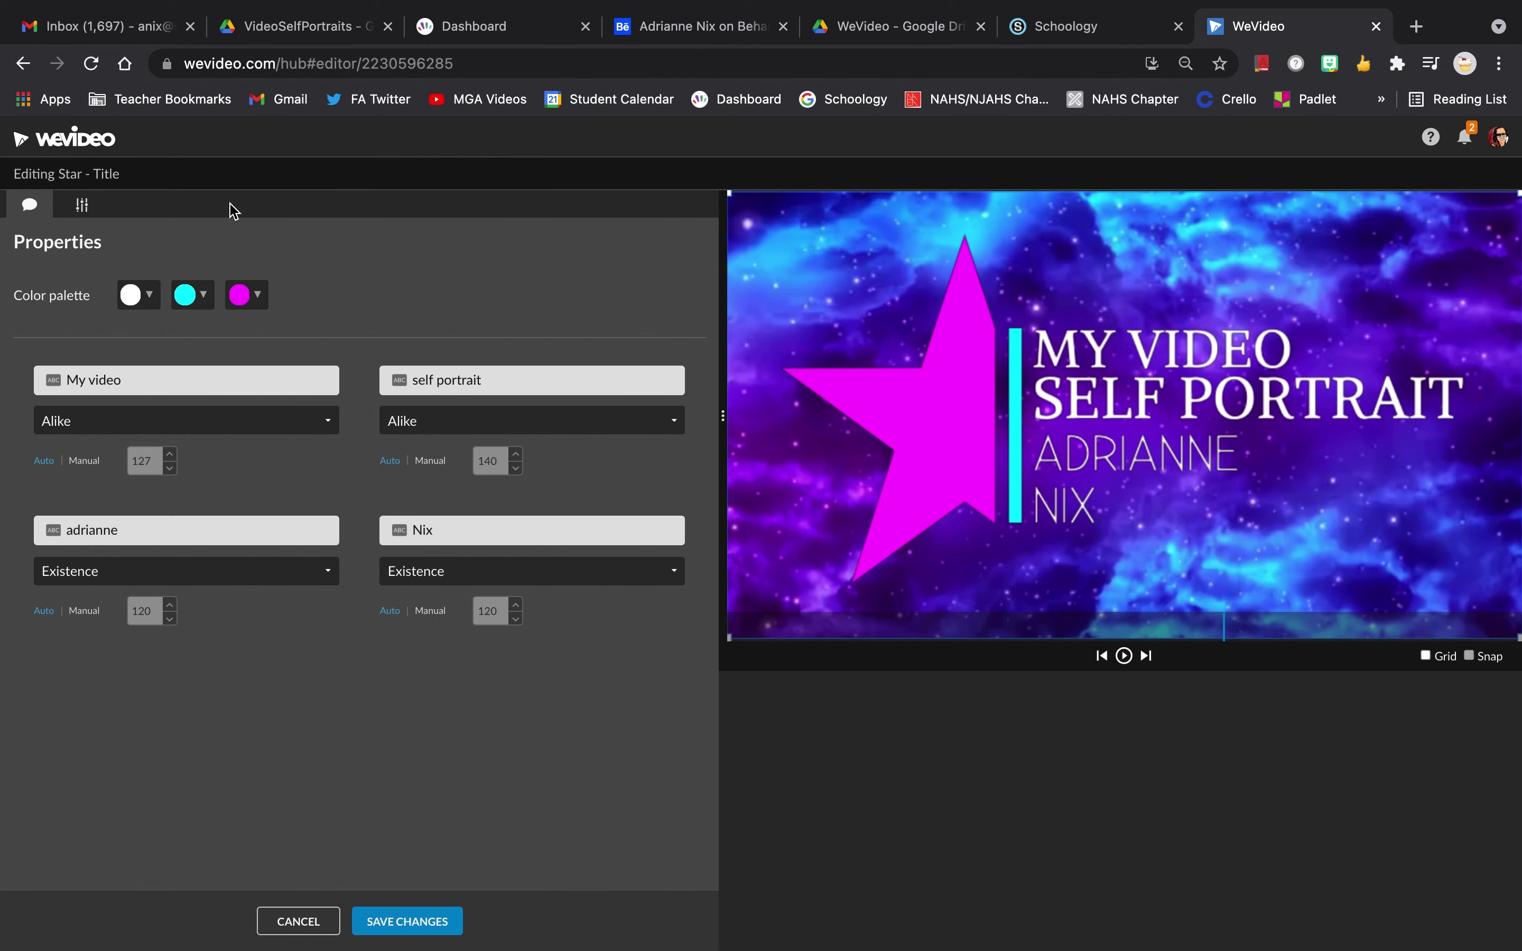
Scale the title down to 0.98 and save the changes.
{"action": "left_click", "coordinate": [83, 207]}
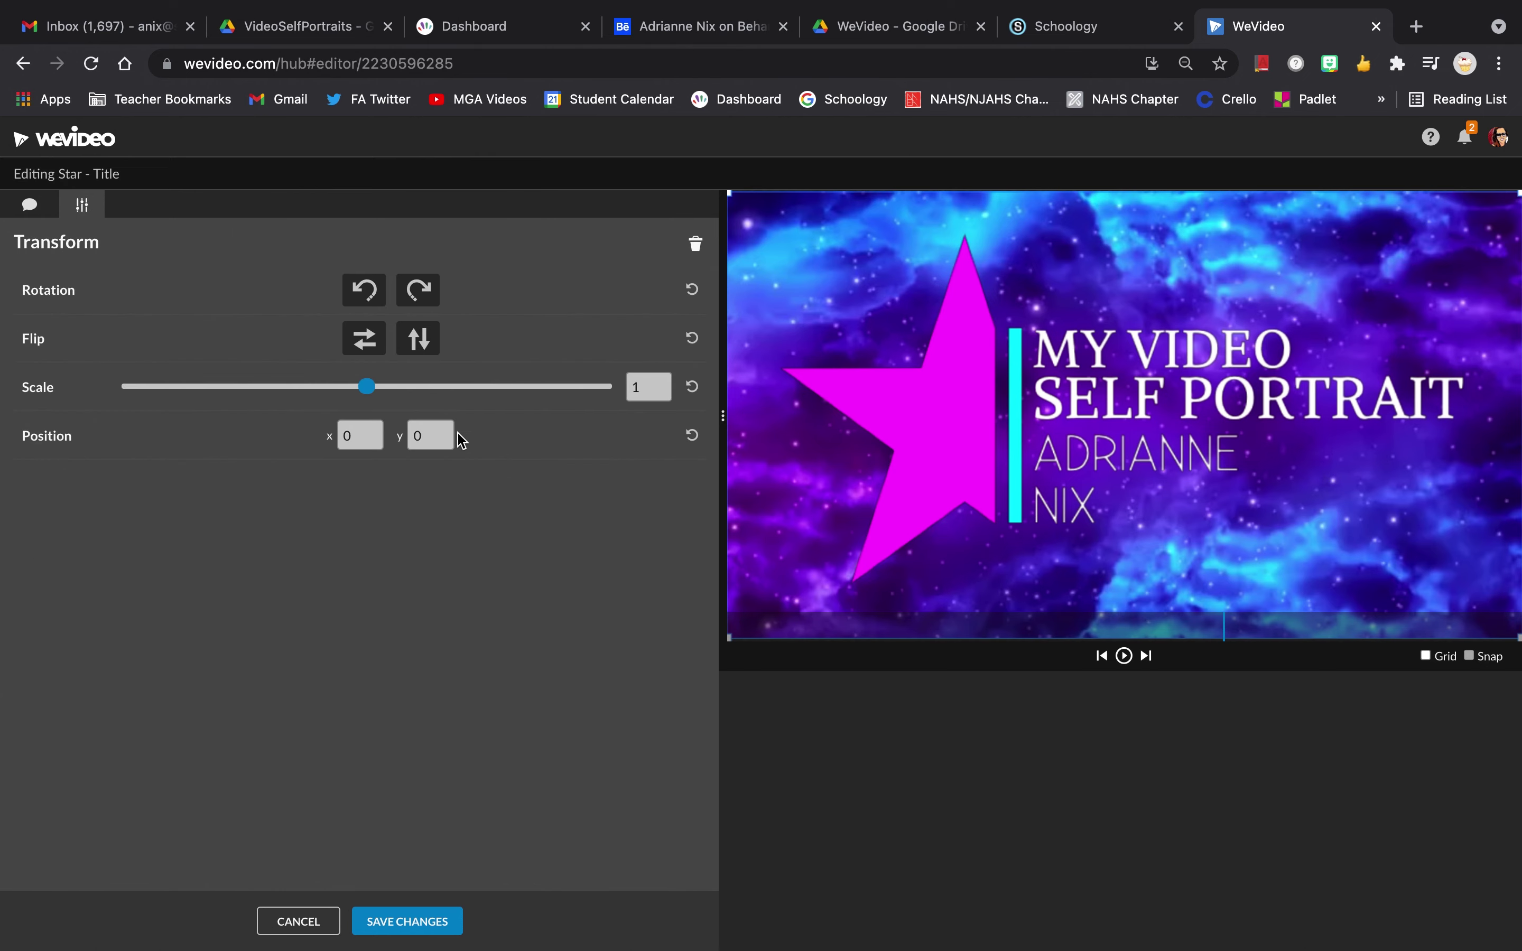
{"action": "mouse_move", "coordinate": [368, 387]}
{"action": "left_mouse_down"}
{"action": "mouse_move", "coordinate": [414, 387]}
{"action": "mouse_move", "coordinate": [363, 391]}
{"action": "left_mouse_up"}
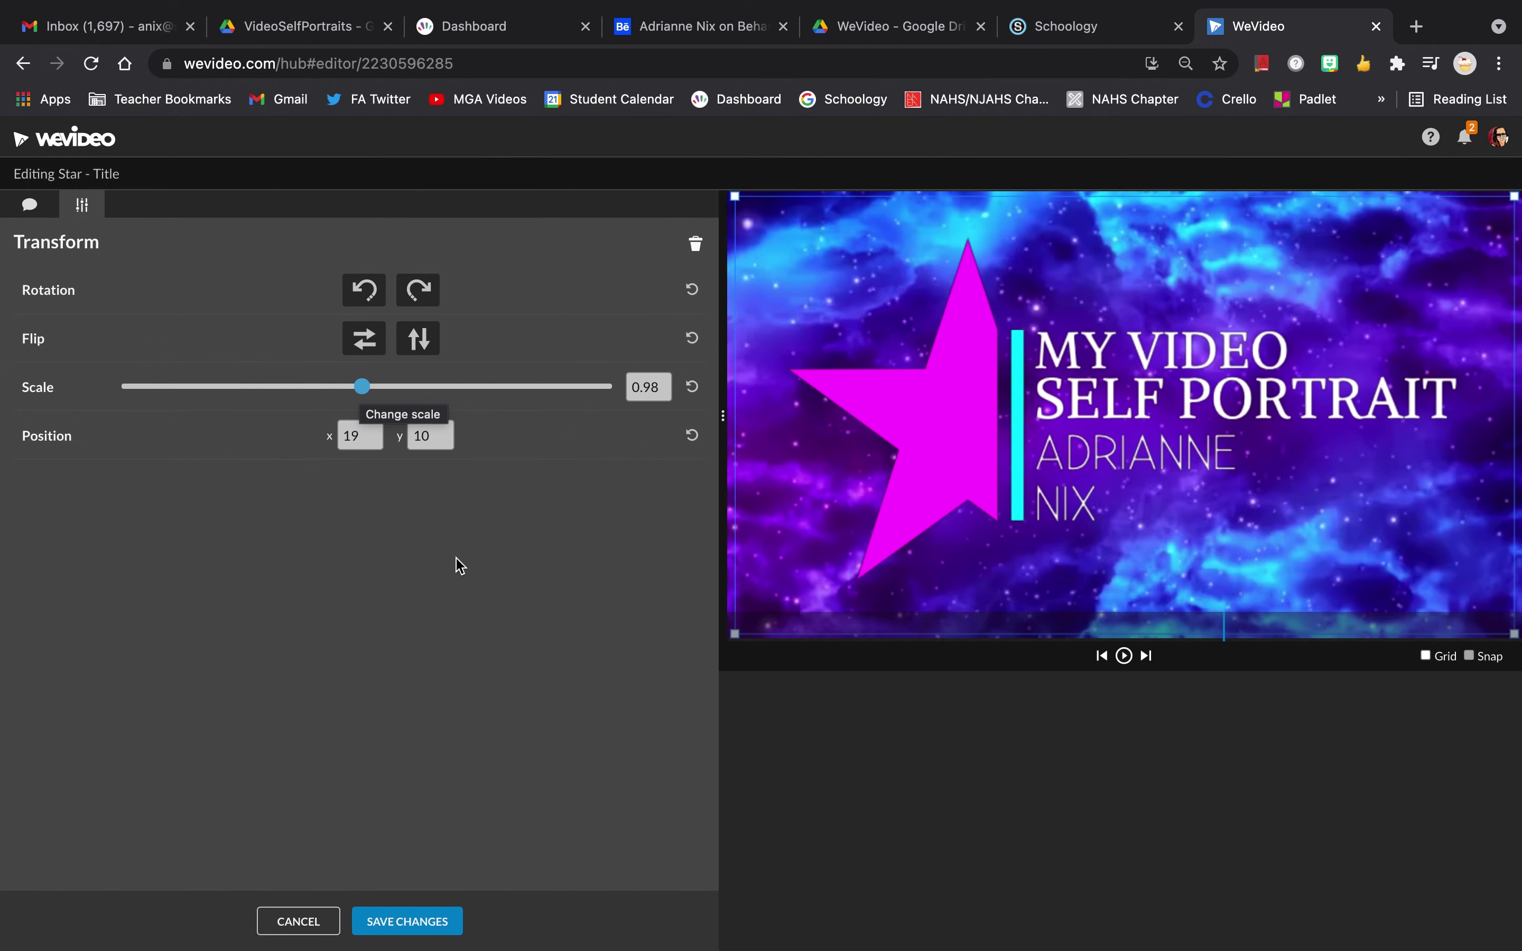
{"action": "left_click", "coordinate": [427, 922]}
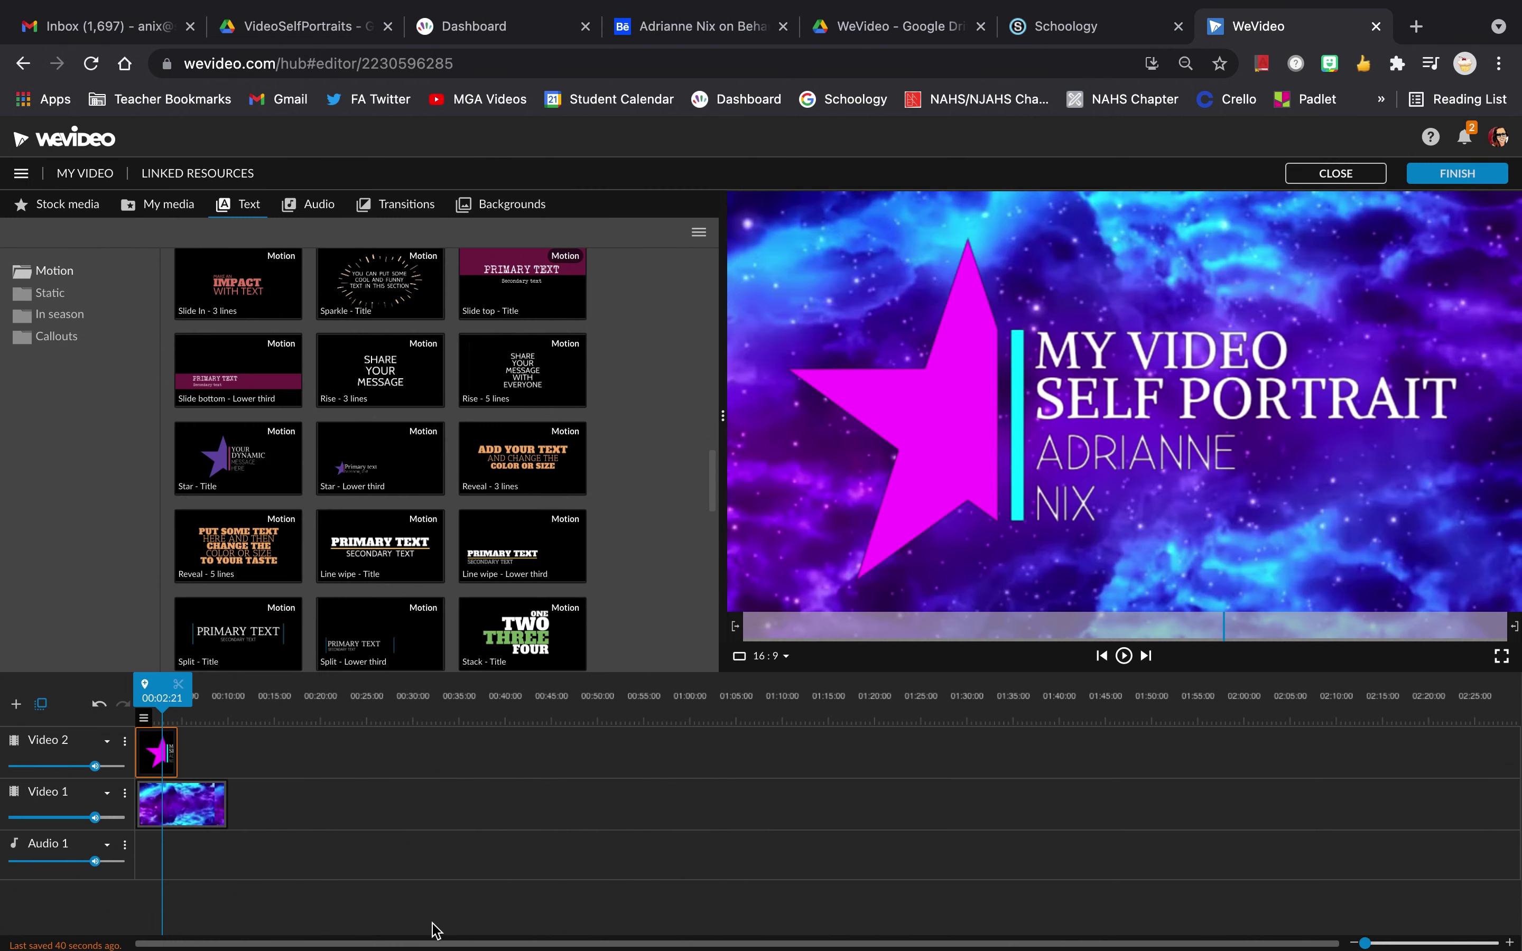
Play the sequence from the beginning until the title animation has finished.
{"action": "mouse_move", "coordinate": [162, 695]}
{"action": "left_mouse_down"}
{"action": "mouse_move", "coordinate": [125, 694]}
{"action": "mouse_move", "coordinate": [167, 694]}
{"action": "mouse_move", "coordinate": [144, 697]}
{"action": "left_mouse_up"}
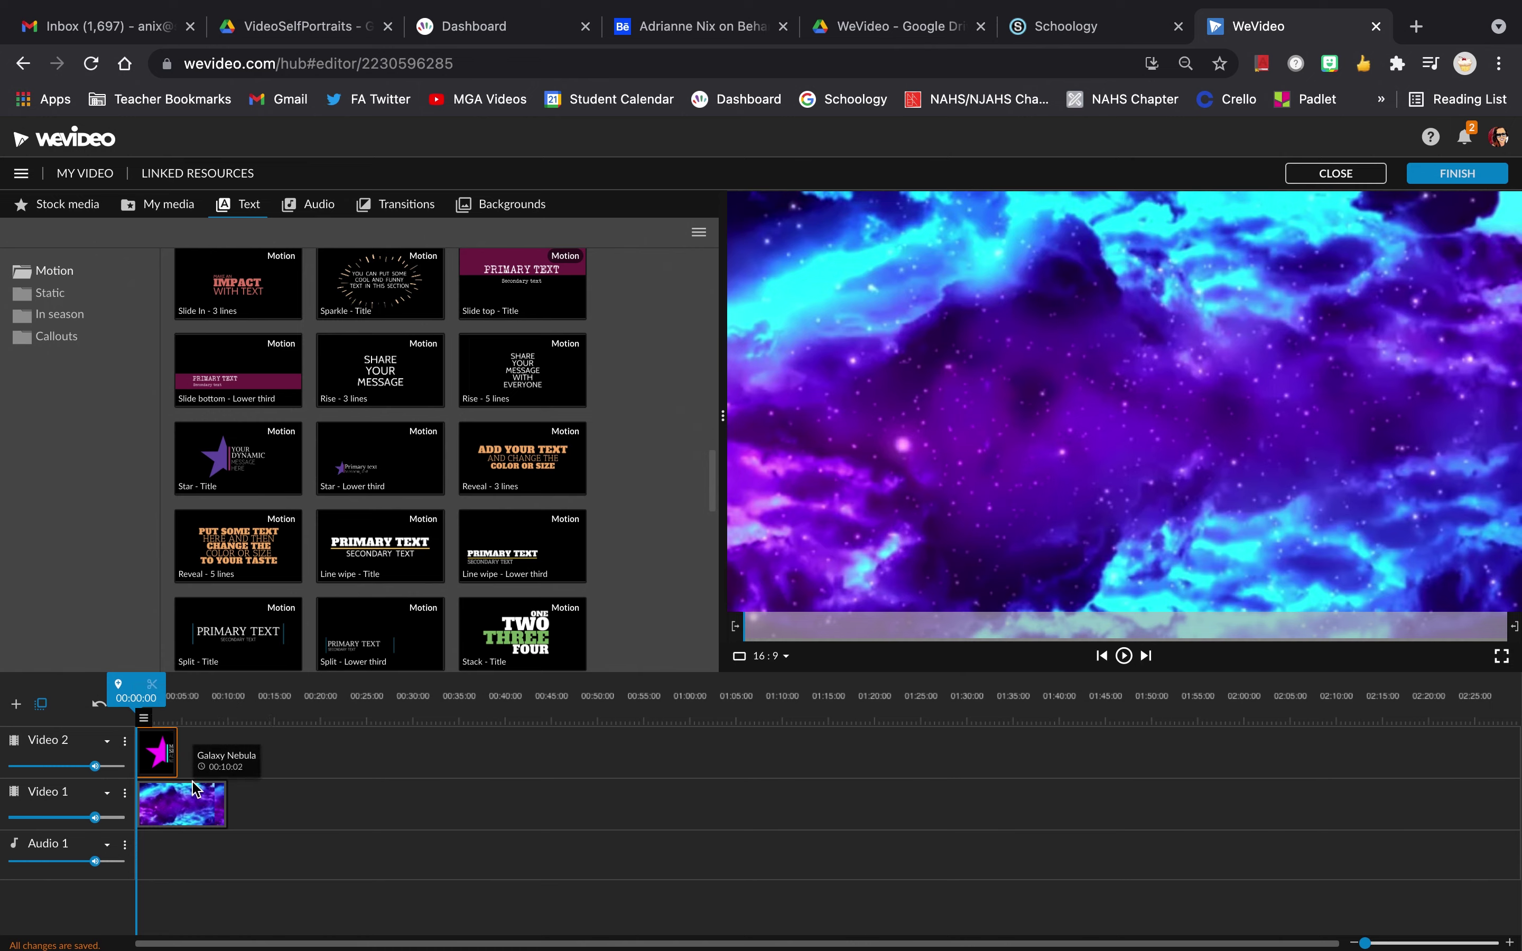
{"action": "key", "text": "space"}
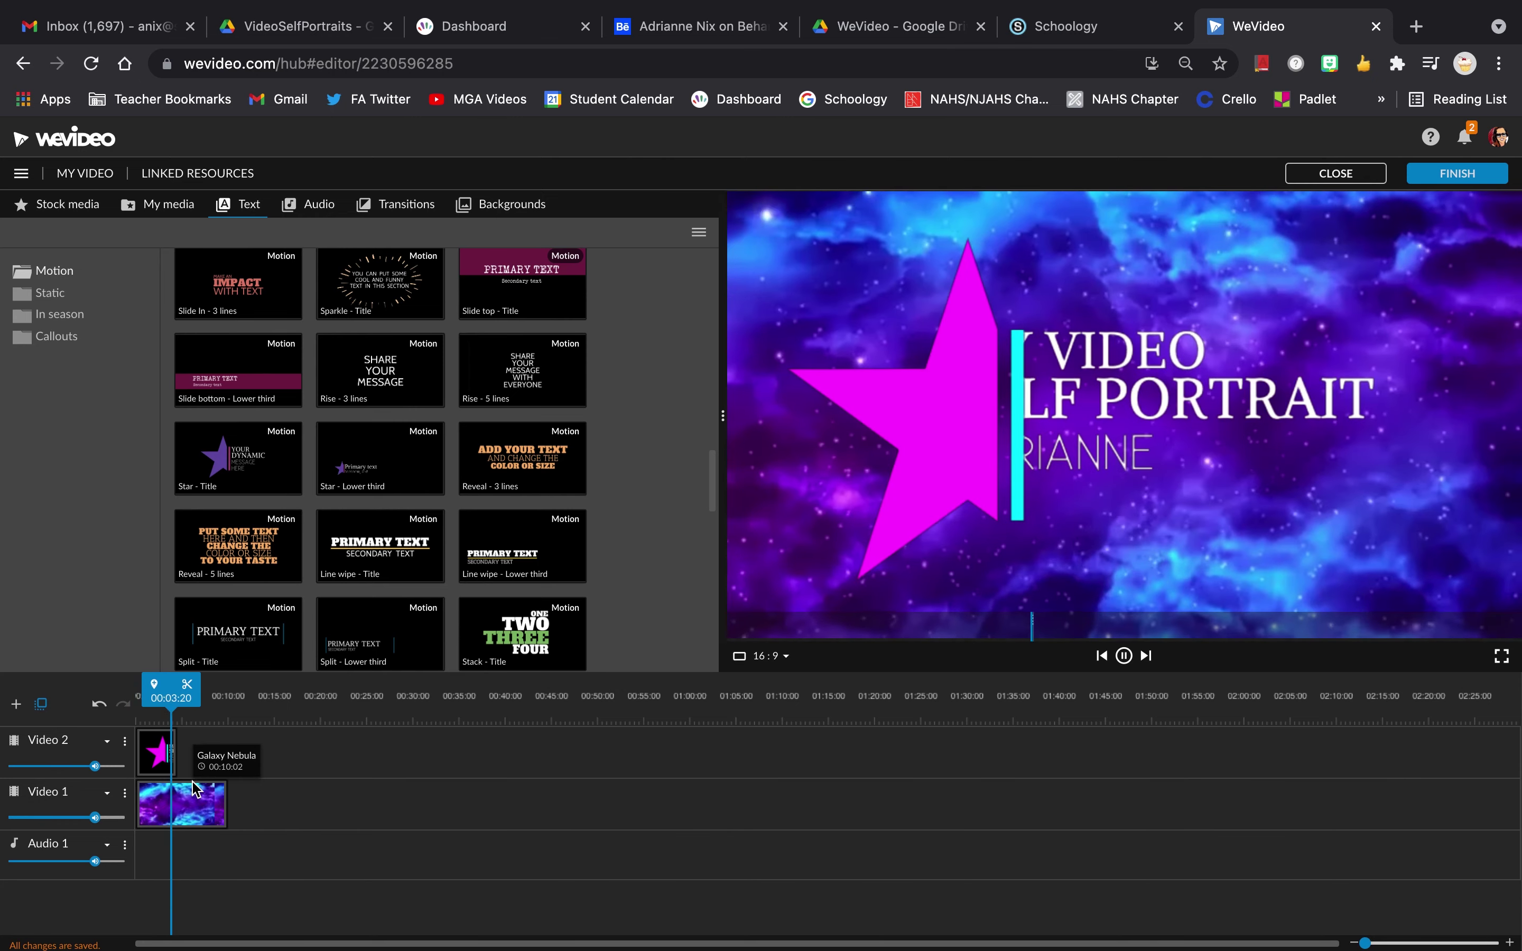
{"action": "key", "text": "space"}
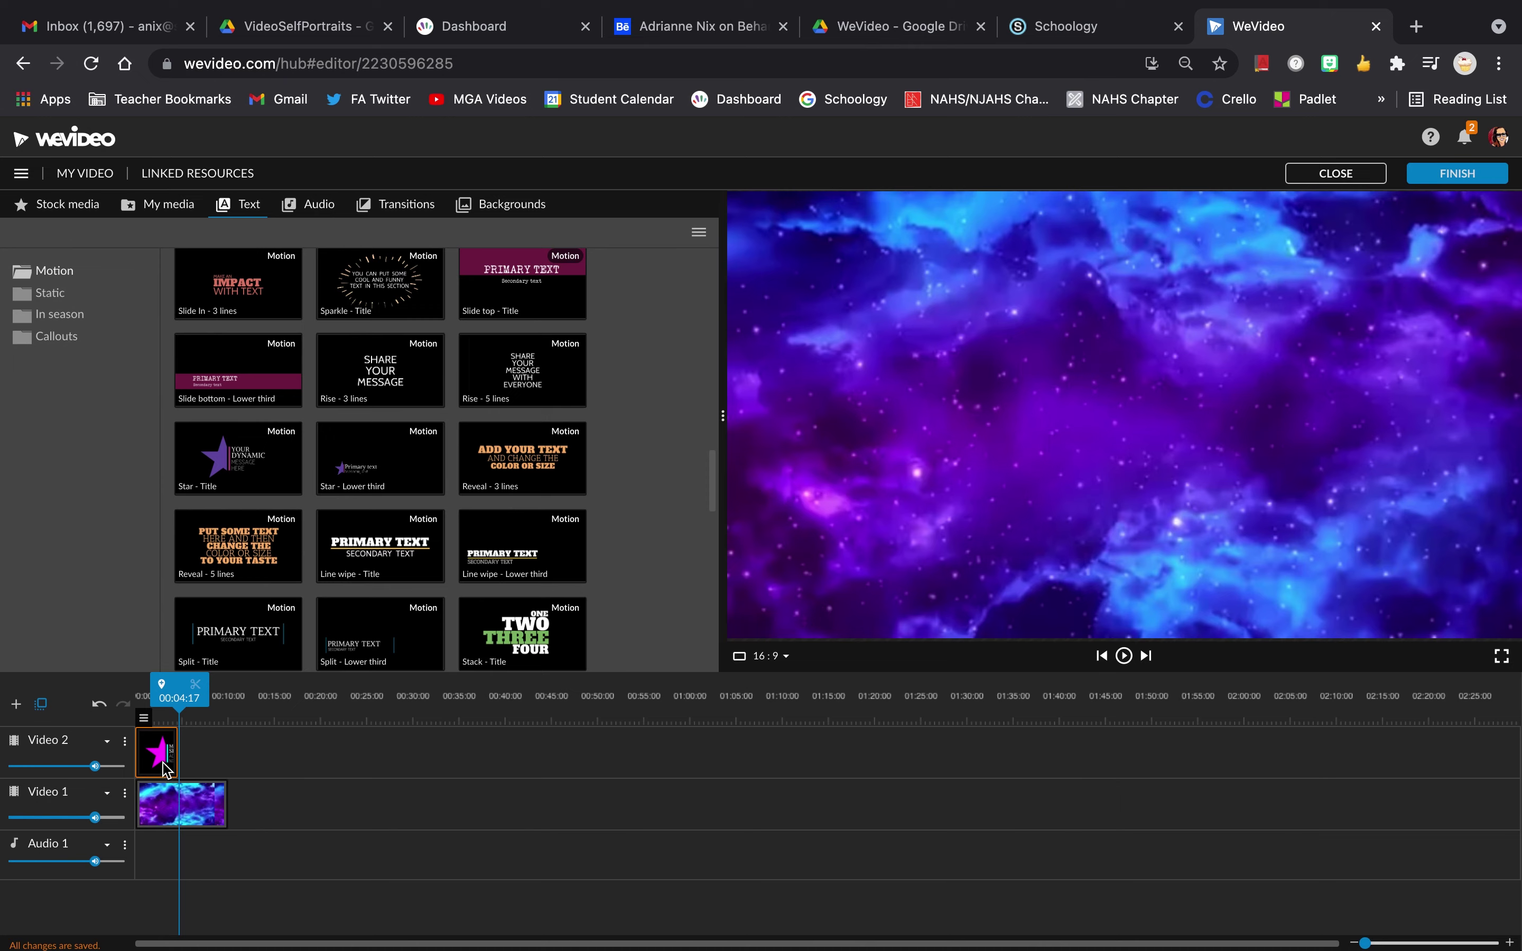
Split the Galaxy Nebula clip at 00:04:06, near the end of the title, and delete the part after the cut.
{"action": "left_click_drag", "start_coordinate": [185, 686], "coordinate": [182, 686]}
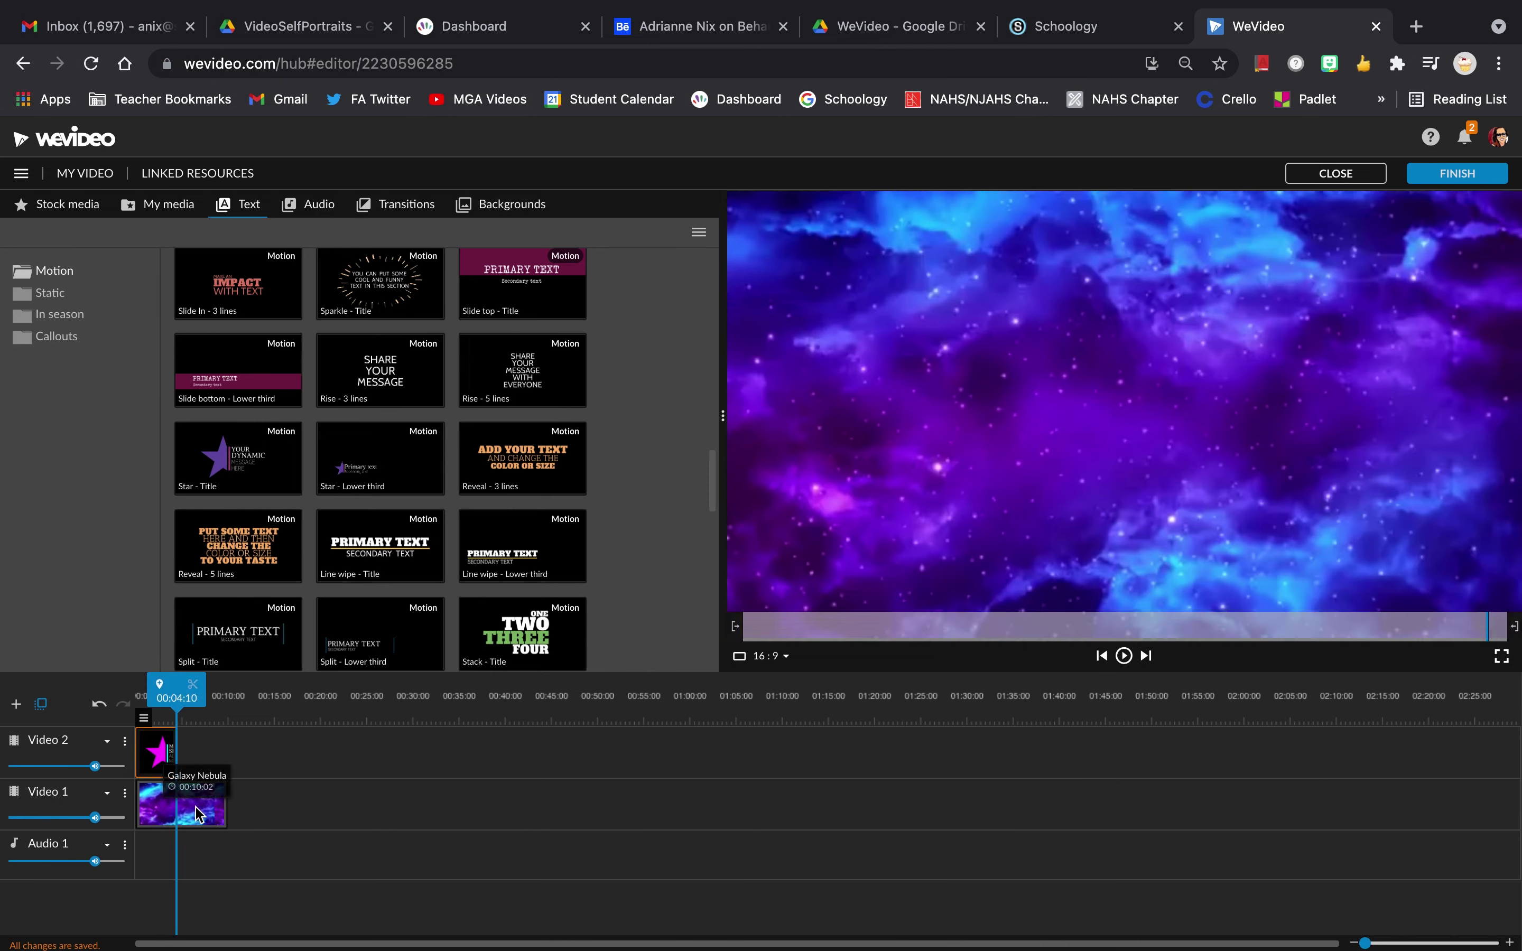
{"action": "left_click_drag", "start_coordinate": [178, 692], "coordinate": [174, 696]}
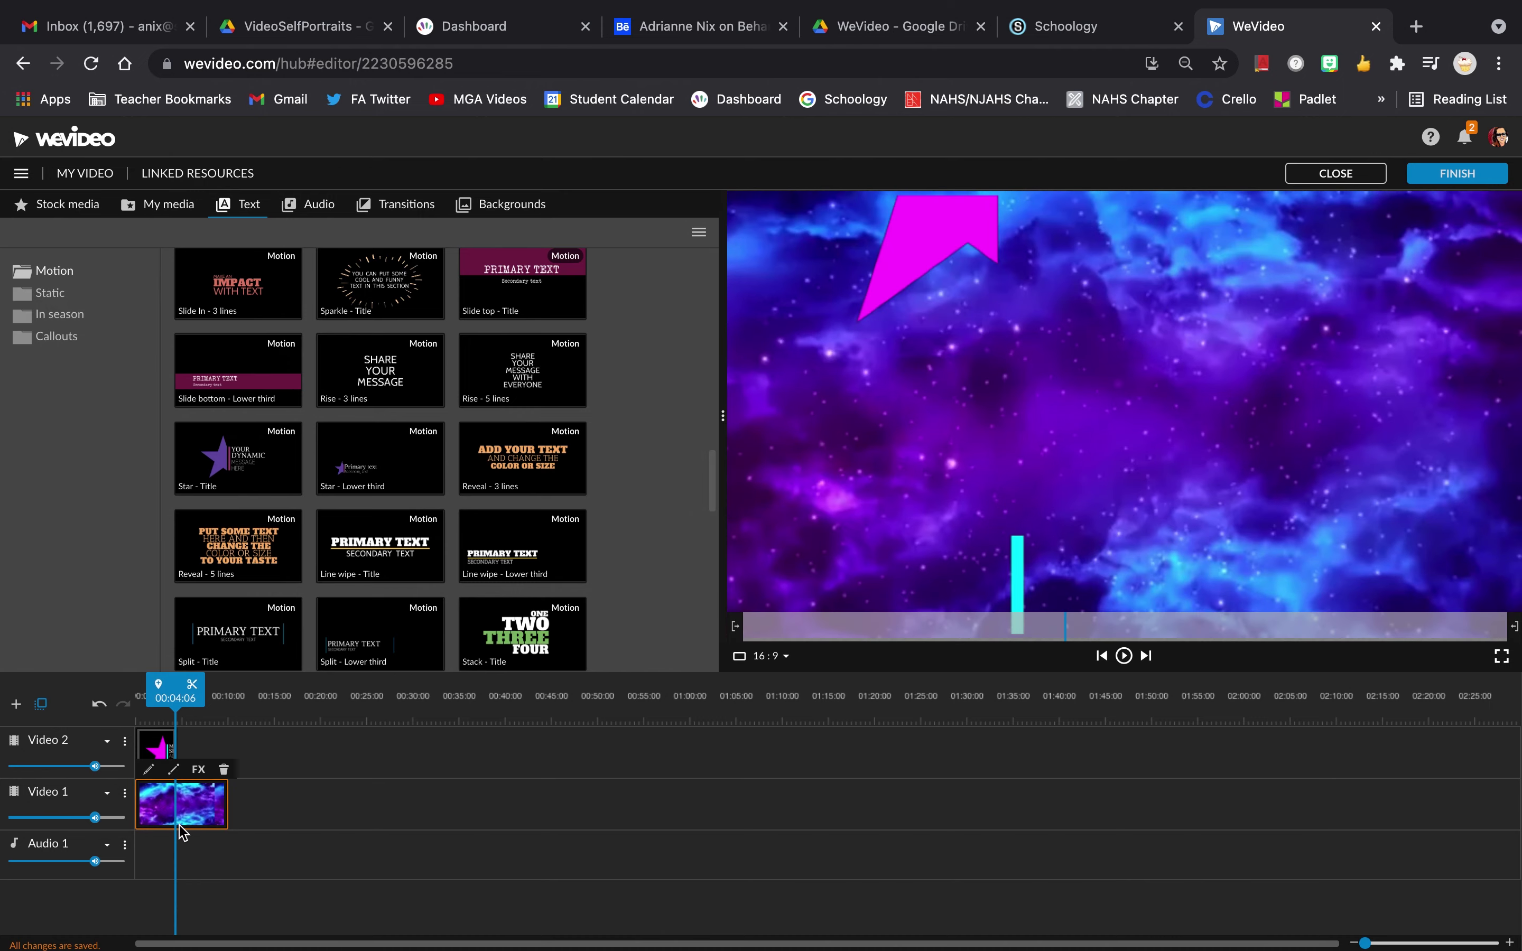
{"action": "left_click", "coordinate": [191, 689]}
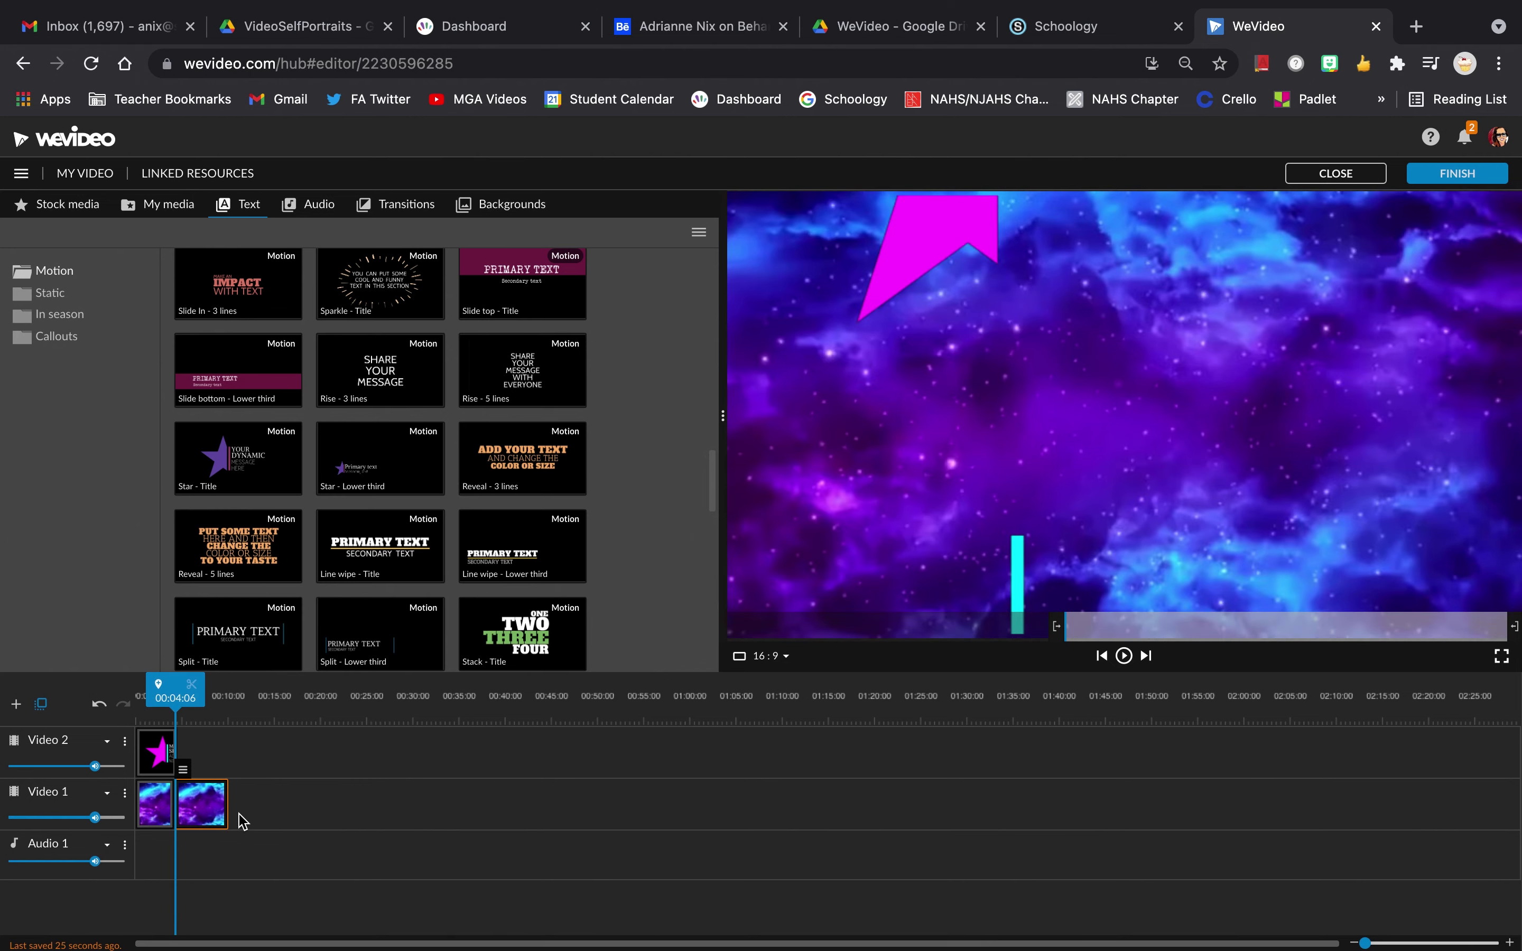
{"action": "left_click_drag", "start_coordinate": [298, 813], "coordinate": [390, 818]}
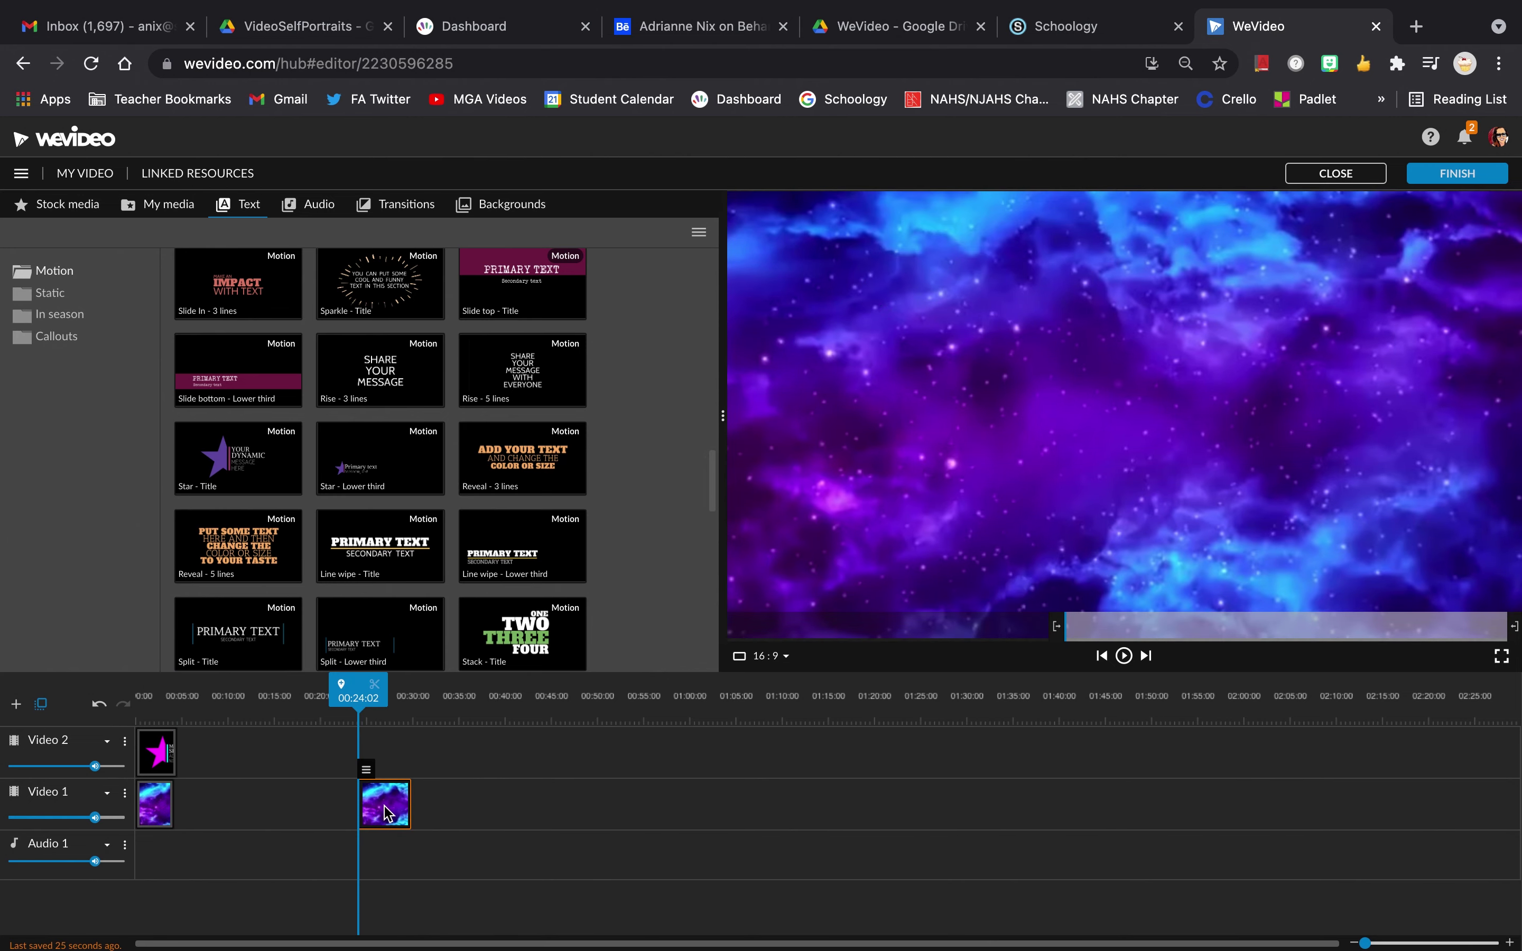
{"action": "key", "text": "Delete"}
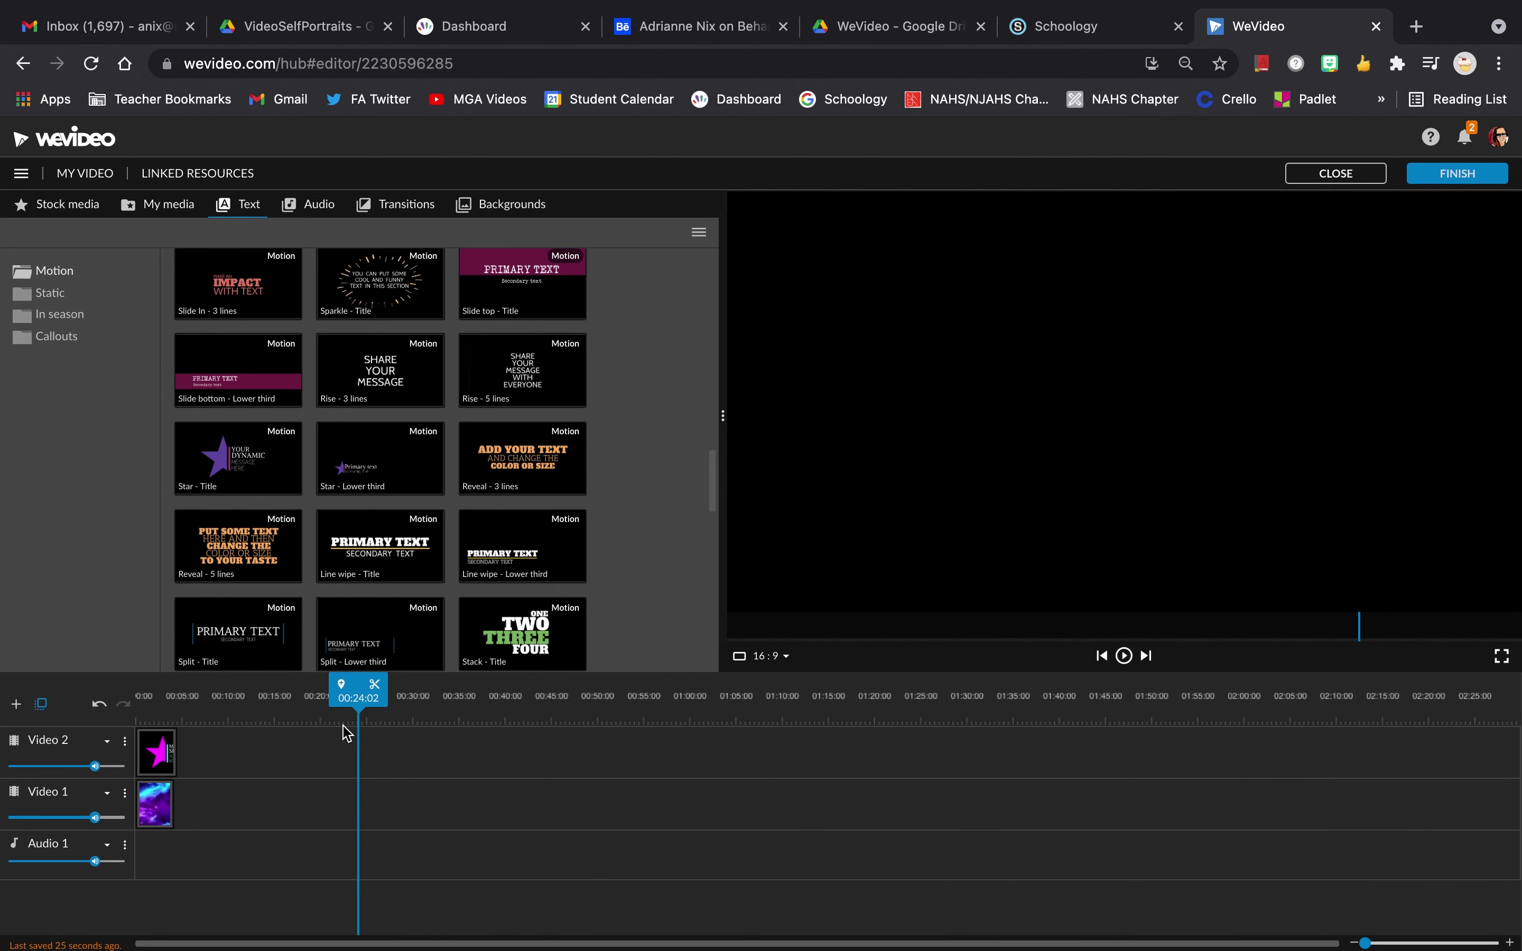
Search the stock media for painting and add the clip of the female artist mixing paints to Video 1, directly after the galaxy clip.
{"action": "left_click_drag", "start_coordinate": [358, 695], "coordinate": [212, 695]}
{"action": "left_click", "coordinate": [65, 207]}
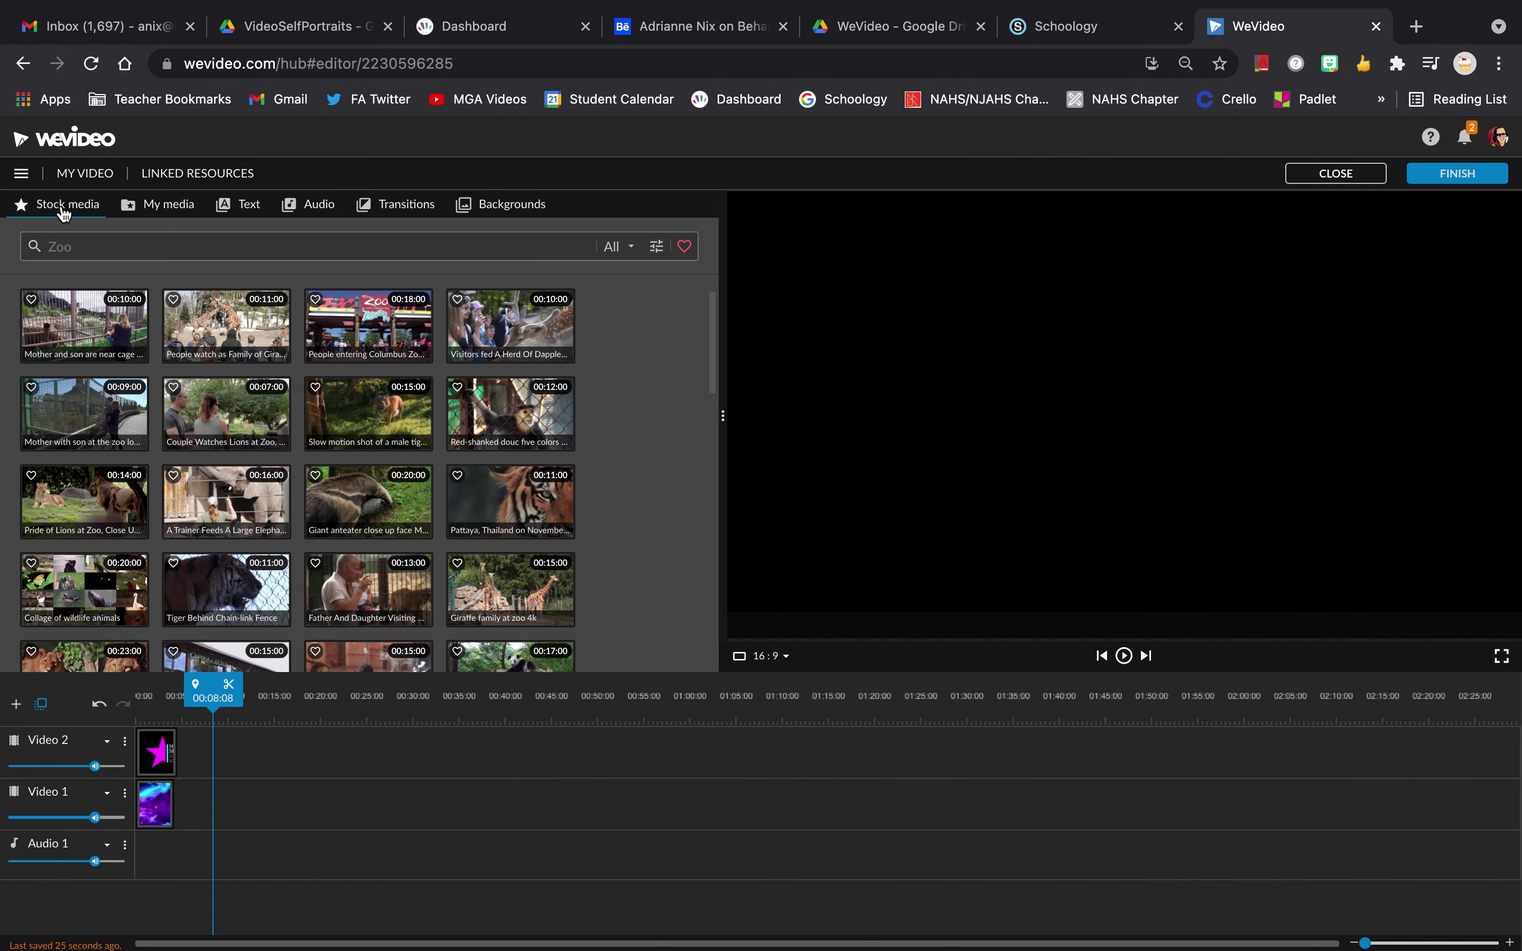
{"action": "left_click", "coordinate": [170, 245]}
{"action": "type", "text": "painting"}
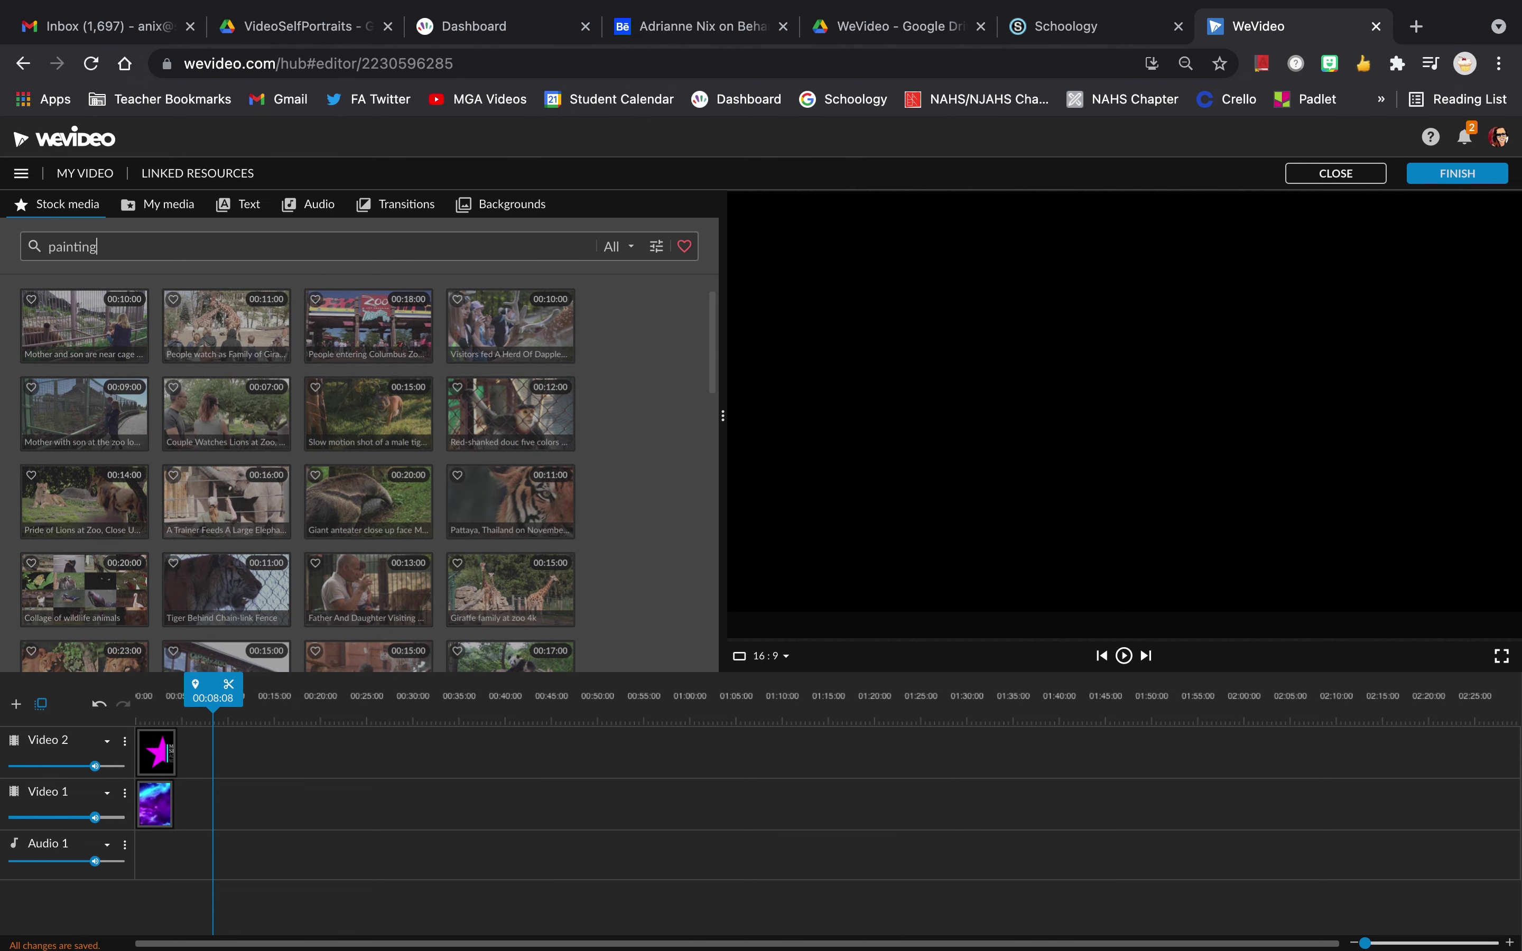
{"action": "key", "text": "Return"}
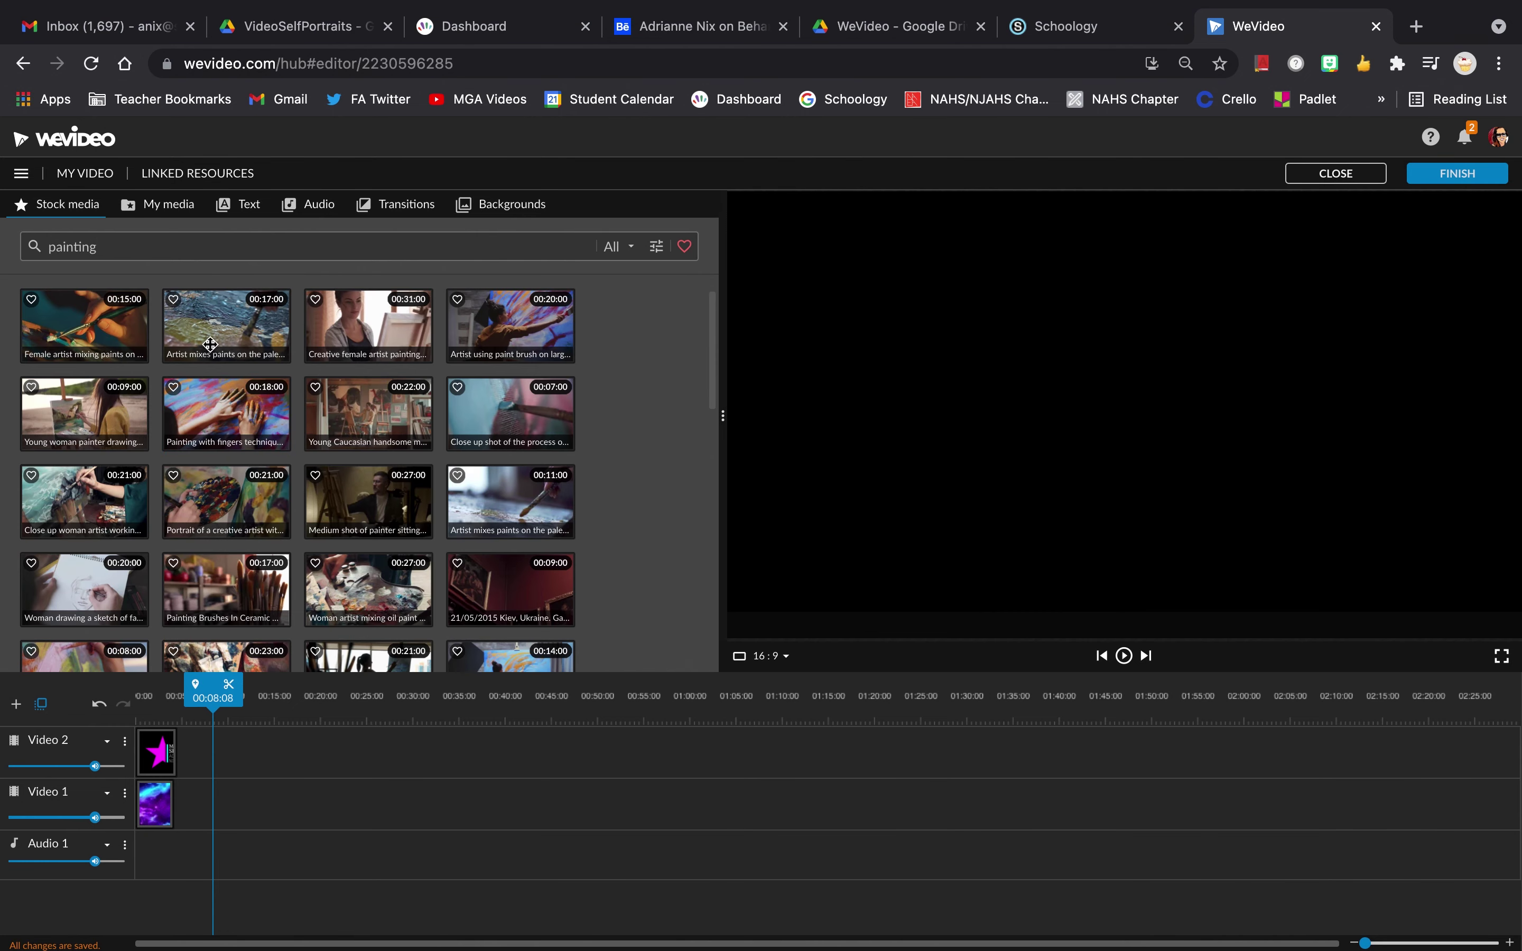
{"action": "left_click", "coordinate": [83, 336]}
{"action": "left_click_drag", "start_coordinate": [153, 397], "coordinate": [198, 796]}
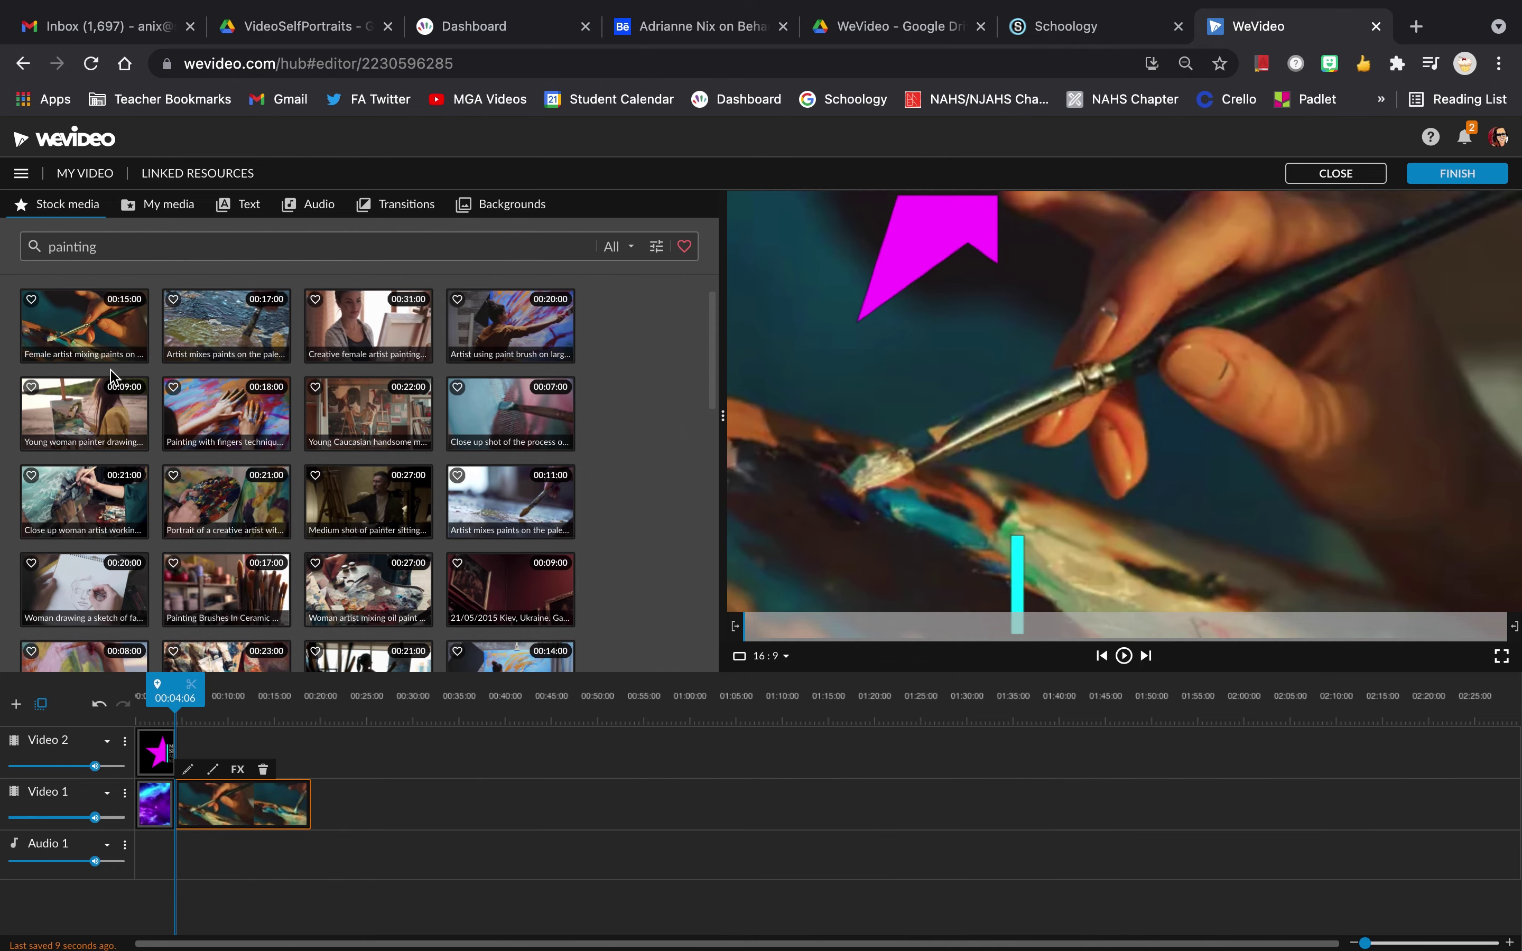
Search the stock media for garden and add the 15-second colorful flowers clip to Video 1 after the painting clip.
{"action": "left_click", "coordinate": [154, 245]}
{"action": "type", "text": "garden"}
{"action": "key", "text": "Return"}
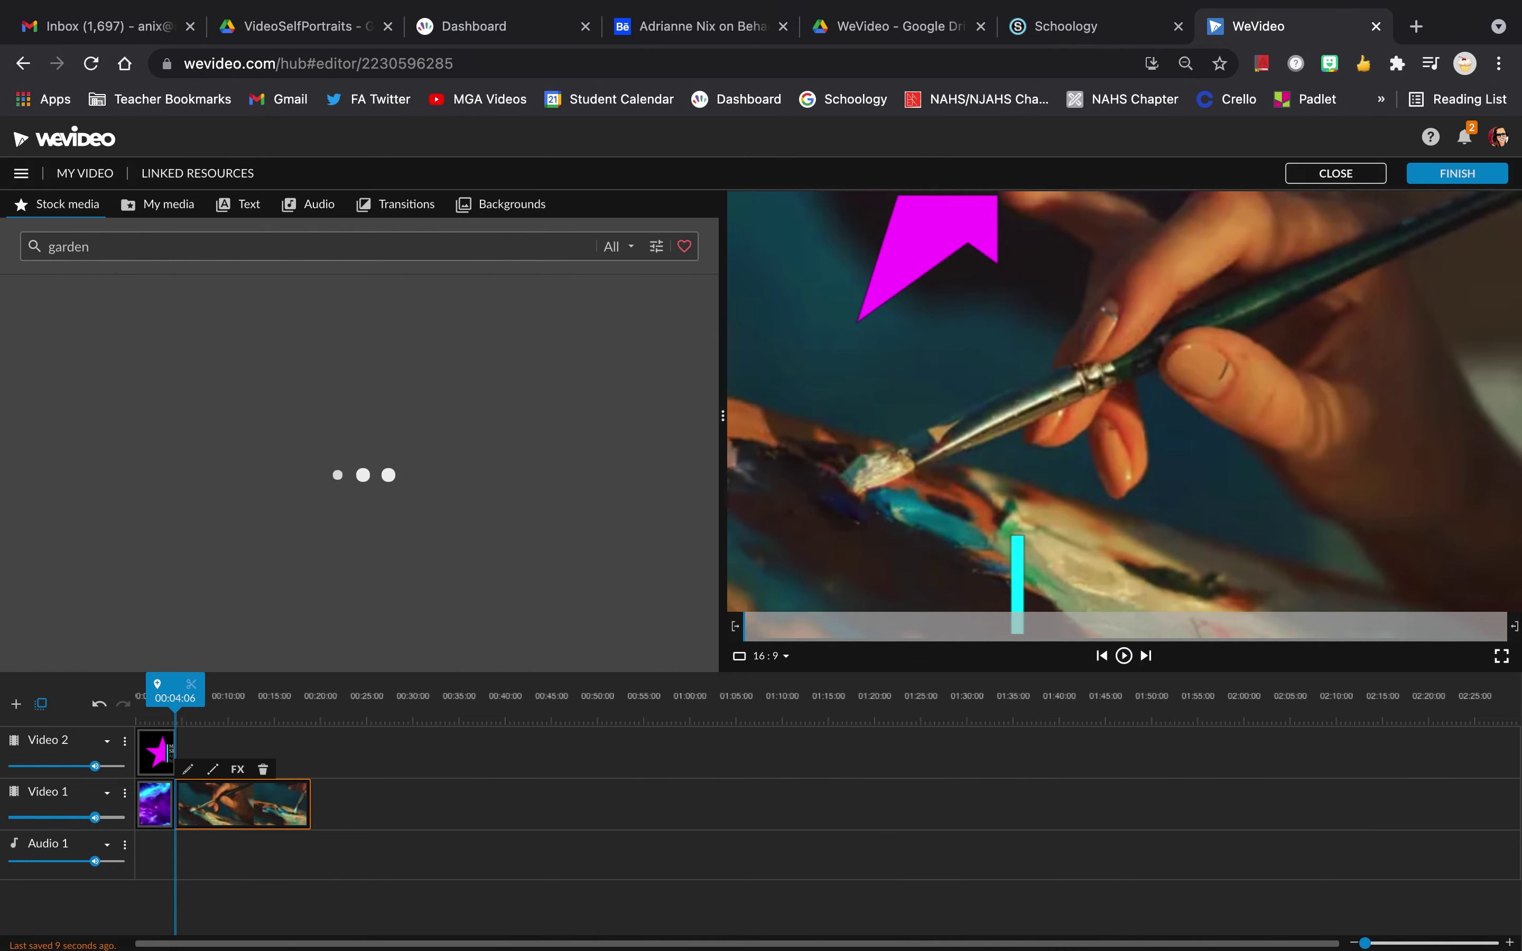
{"action": "left_click", "coordinate": [234, 438]}
{"action": "left_click_drag", "start_coordinate": [235, 438], "coordinate": [377, 806]}
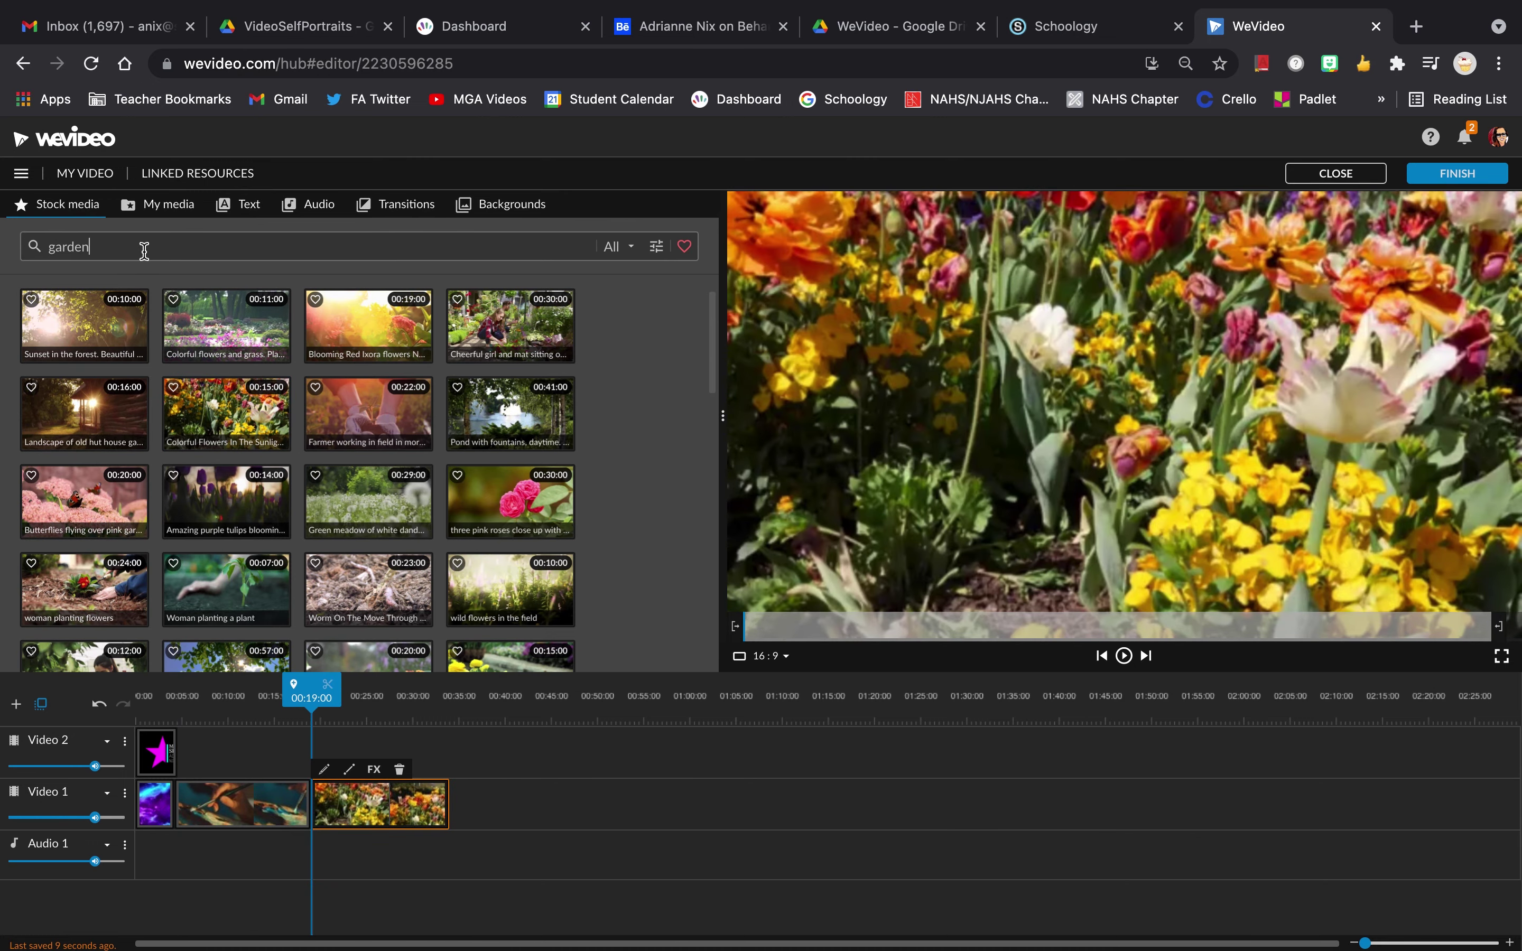
Search the stock media for playground.
{"action": "left_click", "coordinate": [132, 246]}
{"action": "key", "text": "ctrl+a"}
{"action": "type", "text": "playground"}
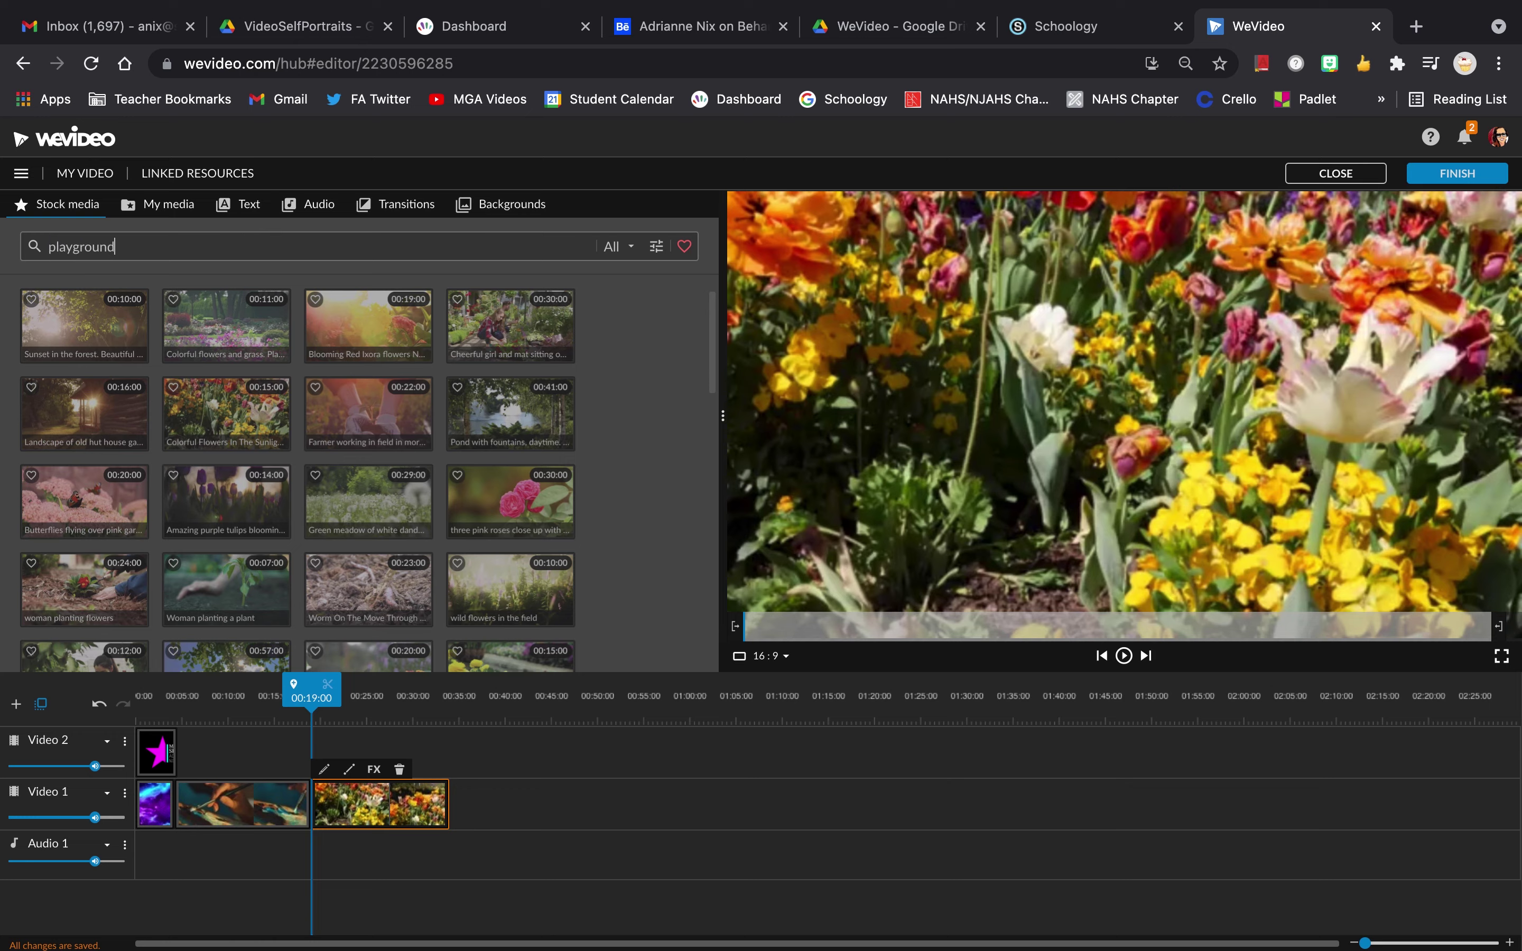
{"action": "key", "text": "Return"}
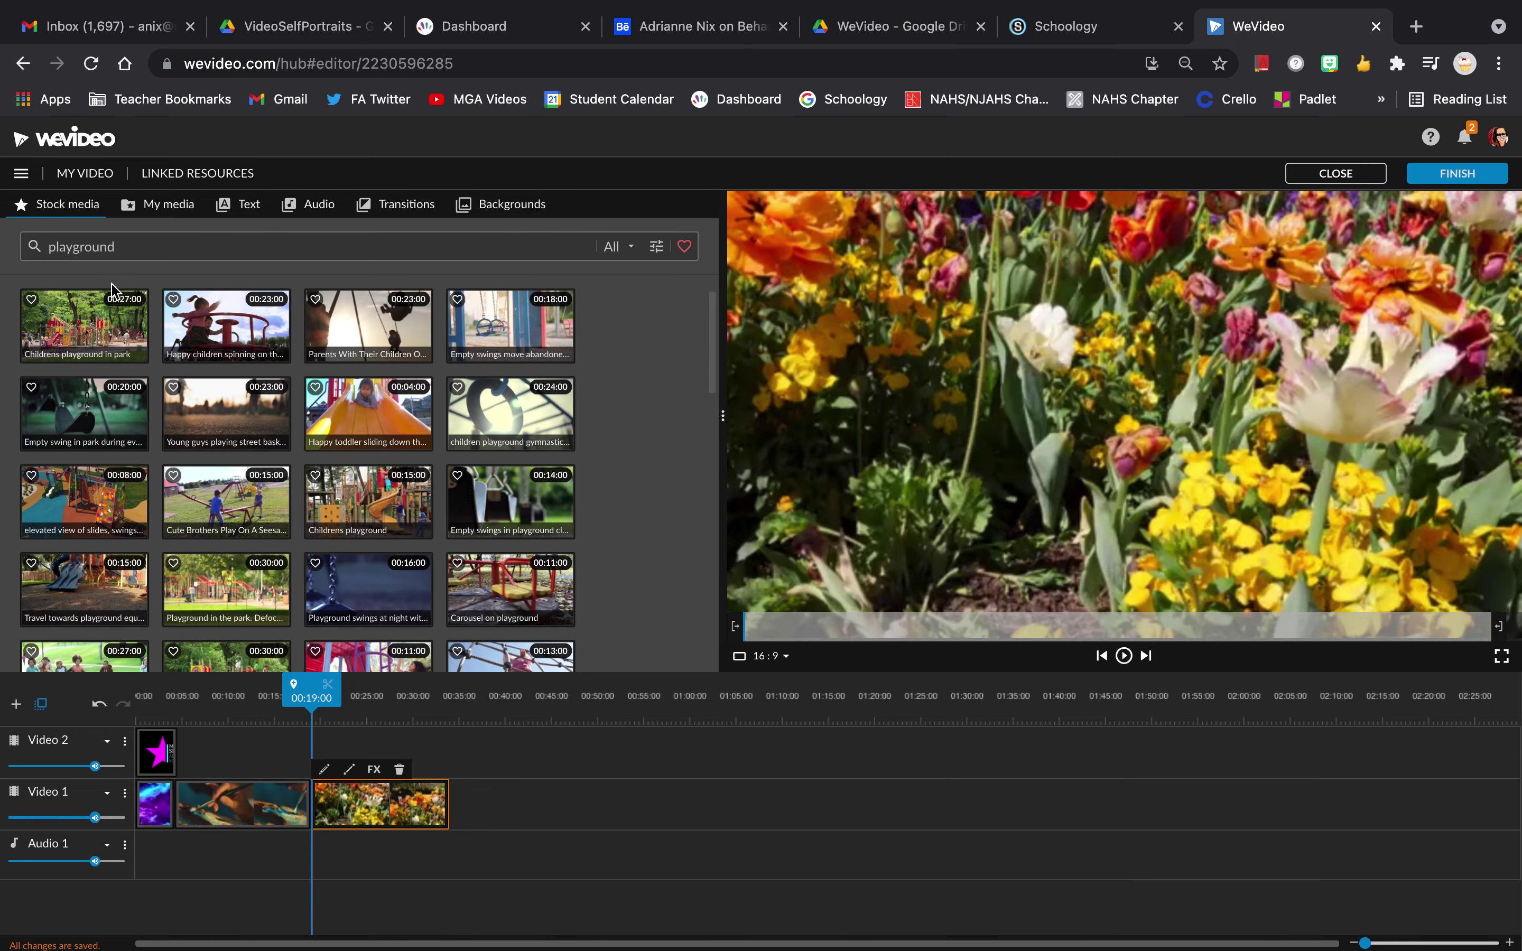
Search the stock media for swim and add the clip of the happy girl playing underwater to Video 1 after the flowers.
{"action": "double_click", "coordinate": [109, 241]}
{"action": "type", "text": "swim"}
{"action": "key", "text": "Return"}
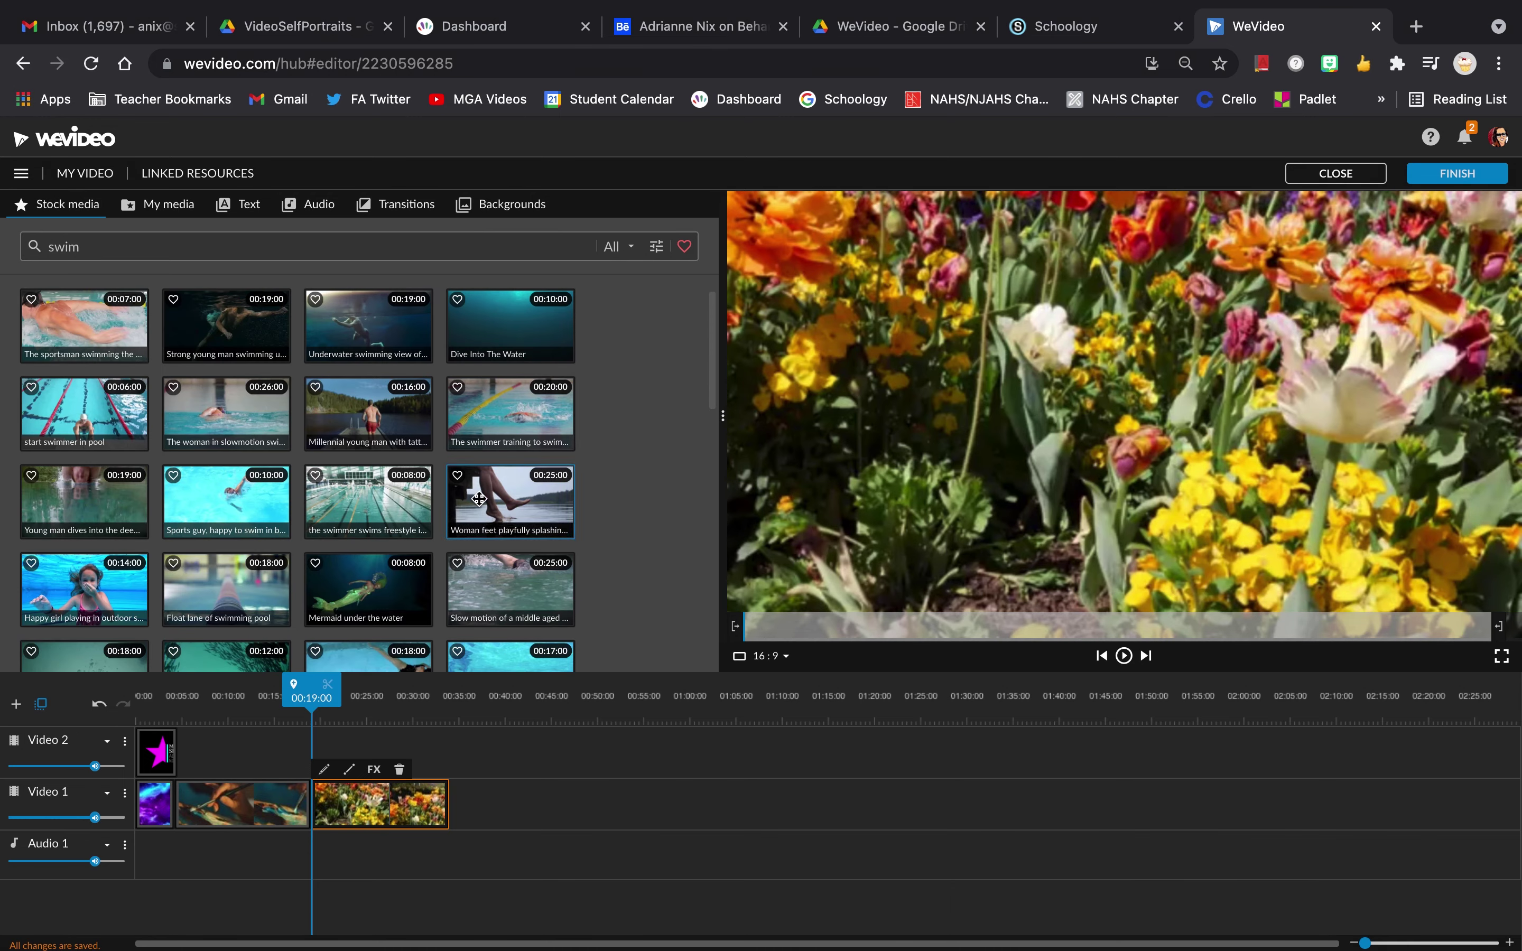
{"action": "left_click", "coordinate": [70, 587]}
{"action": "left_click_drag", "start_coordinate": [307, 635], "coordinate": [473, 813]}
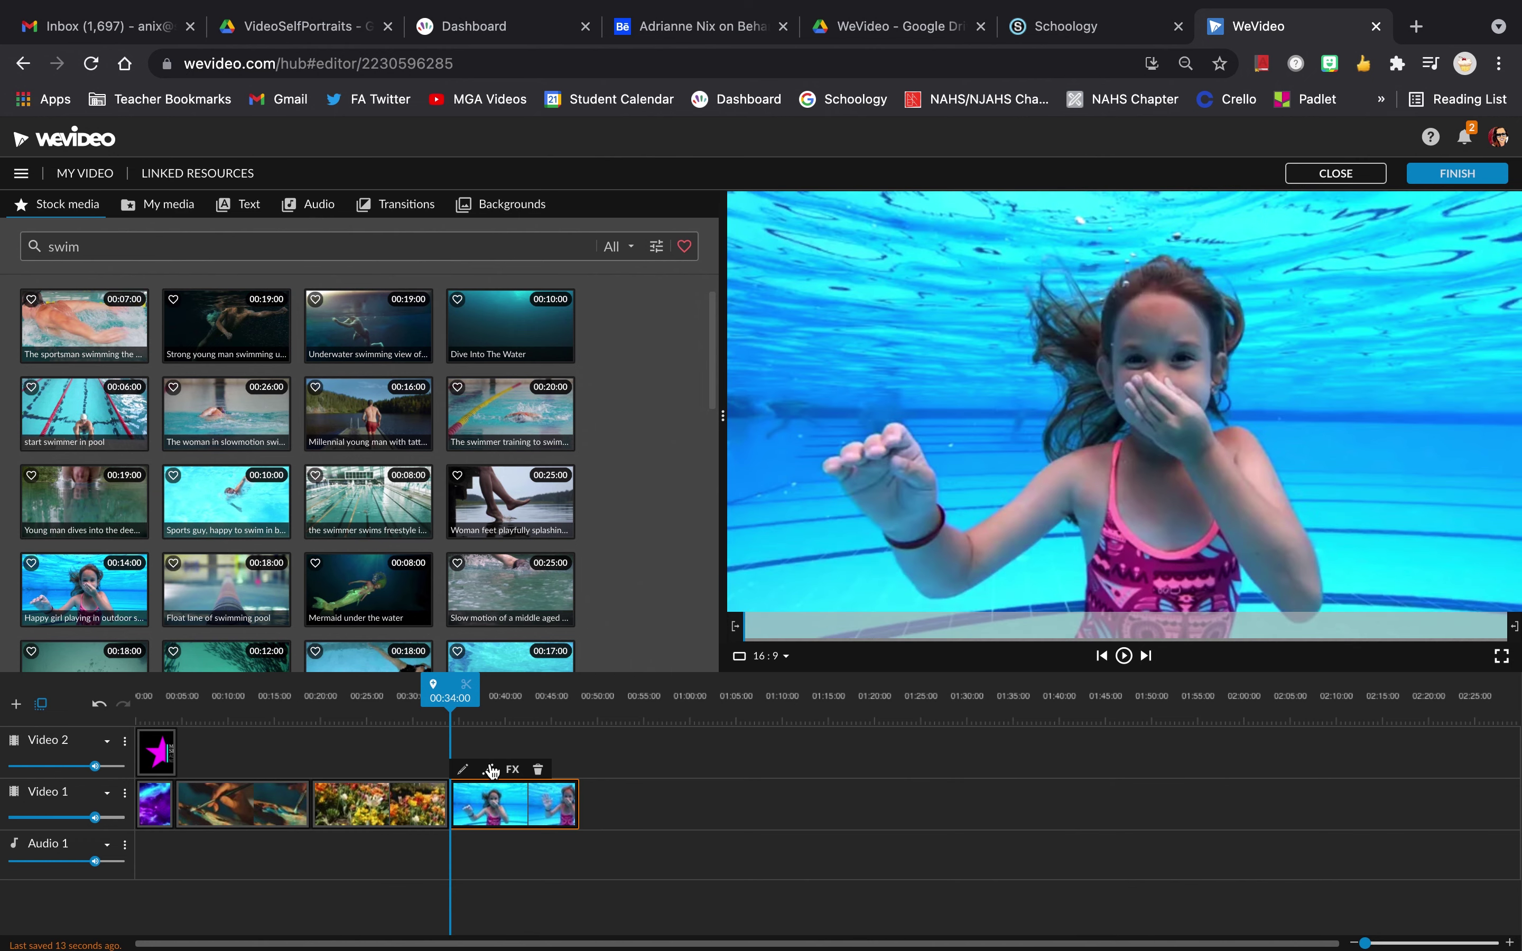
Check the title's timing and shift the painting, flower and swimming clips together to start at about 00:24, leaving a gap after the galaxy clip.
{"action": "left_click_drag", "start_coordinate": [449, 690], "coordinate": [74, 739]}
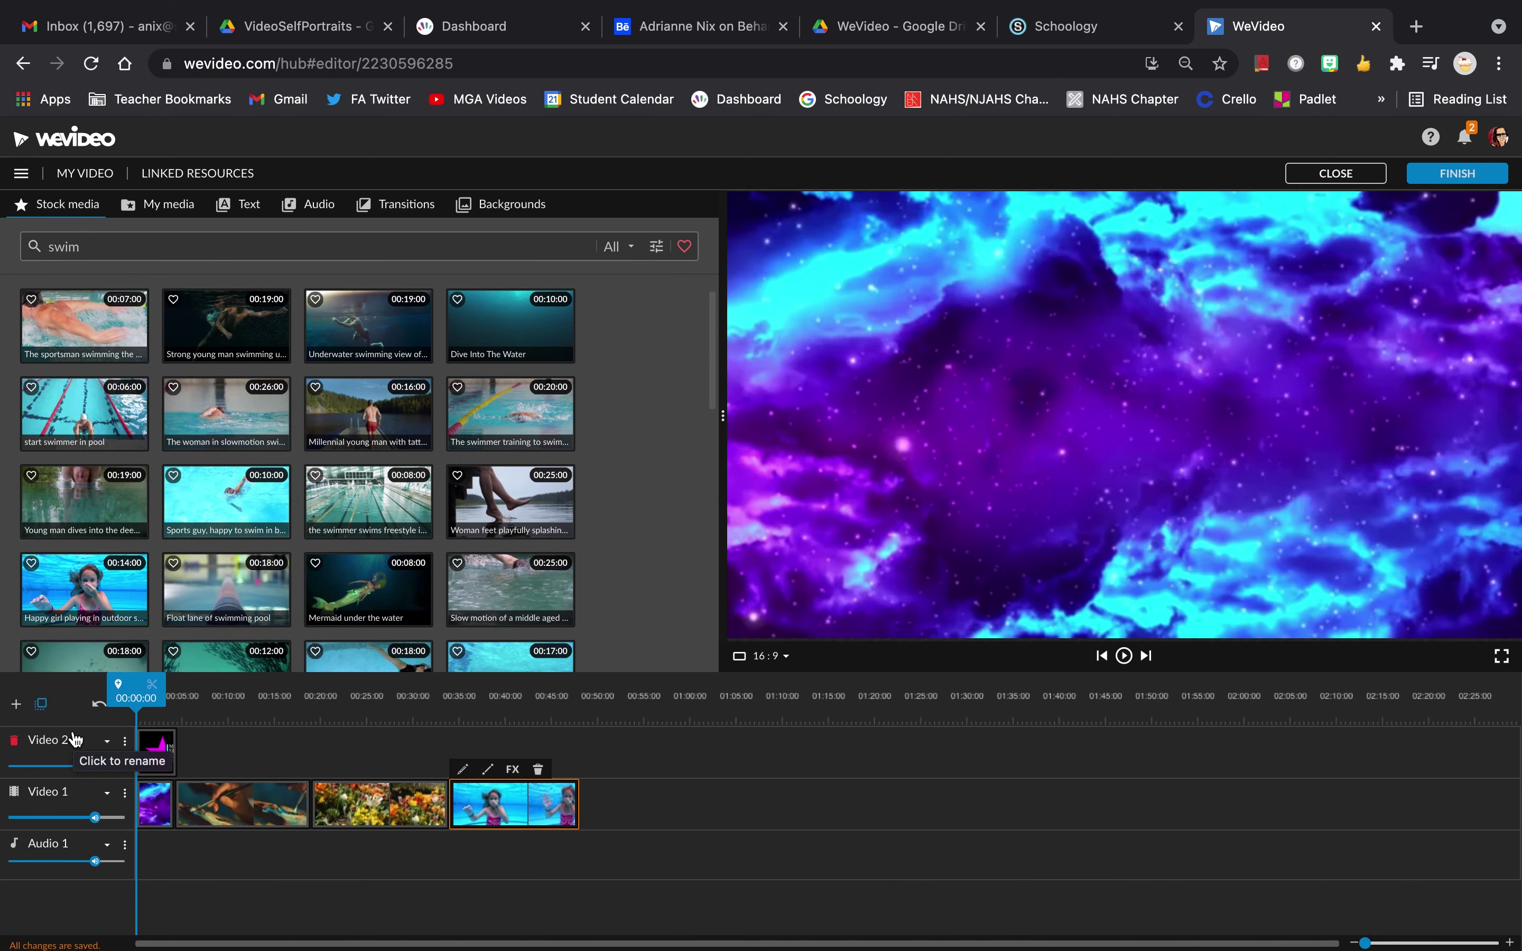
{"action": "left_click_drag", "start_coordinate": [130, 692], "coordinate": [174, 692]}
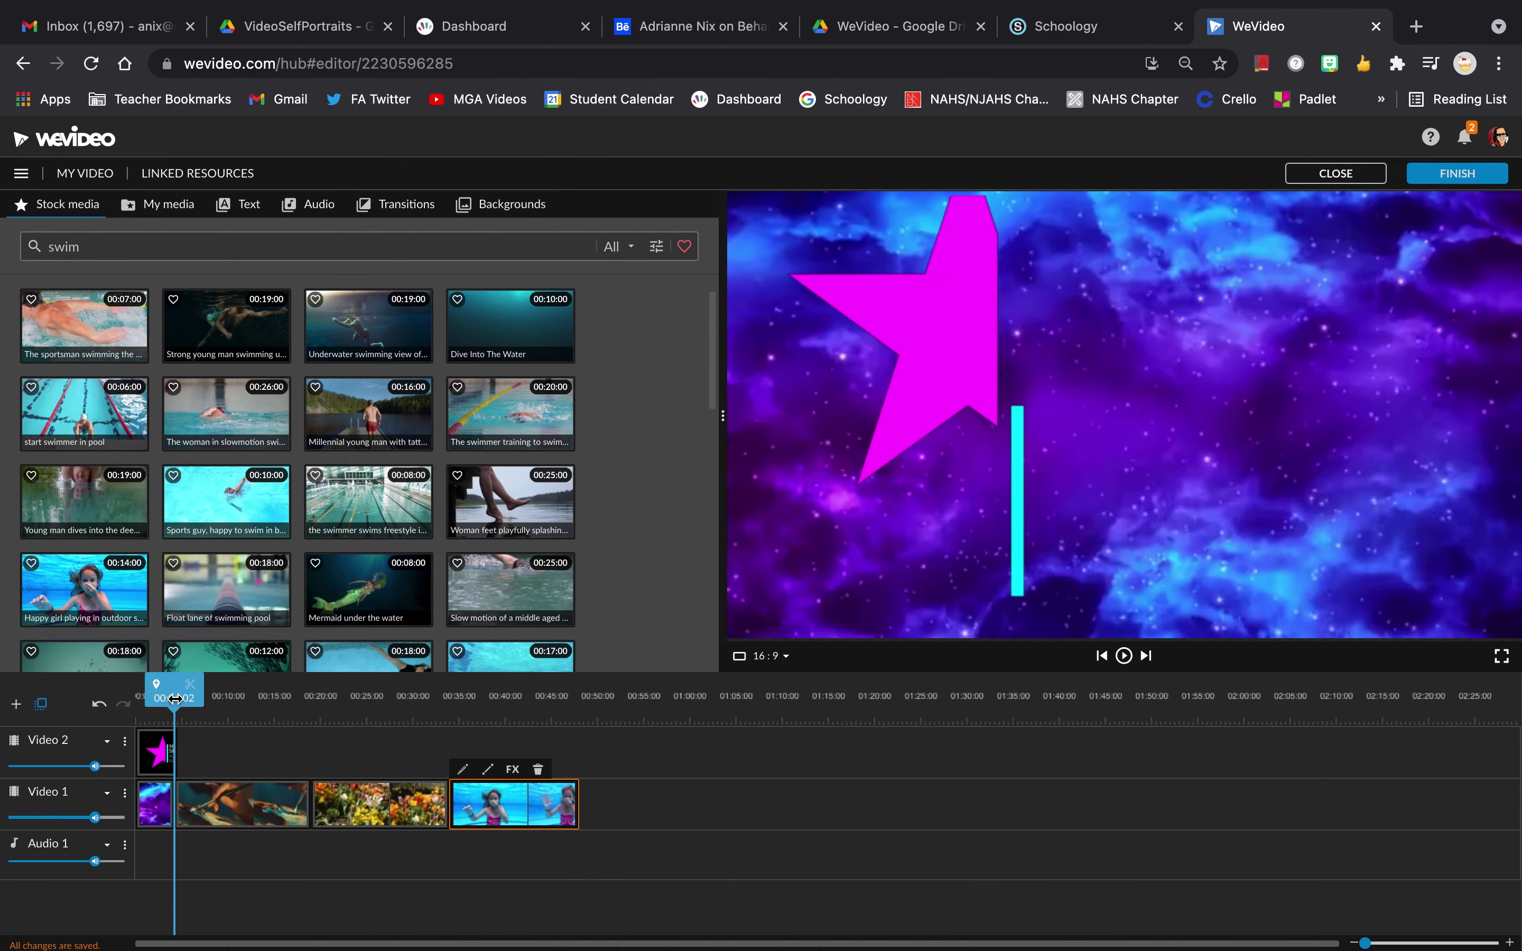
{"action": "mouse_move", "coordinate": [167, 686]}
{"action": "left_mouse_down"}
{"action": "mouse_move", "coordinate": [196, 692]}
{"action": "mouse_move", "coordinate": [127, 692]}
{"action": "left_mouse_up"}
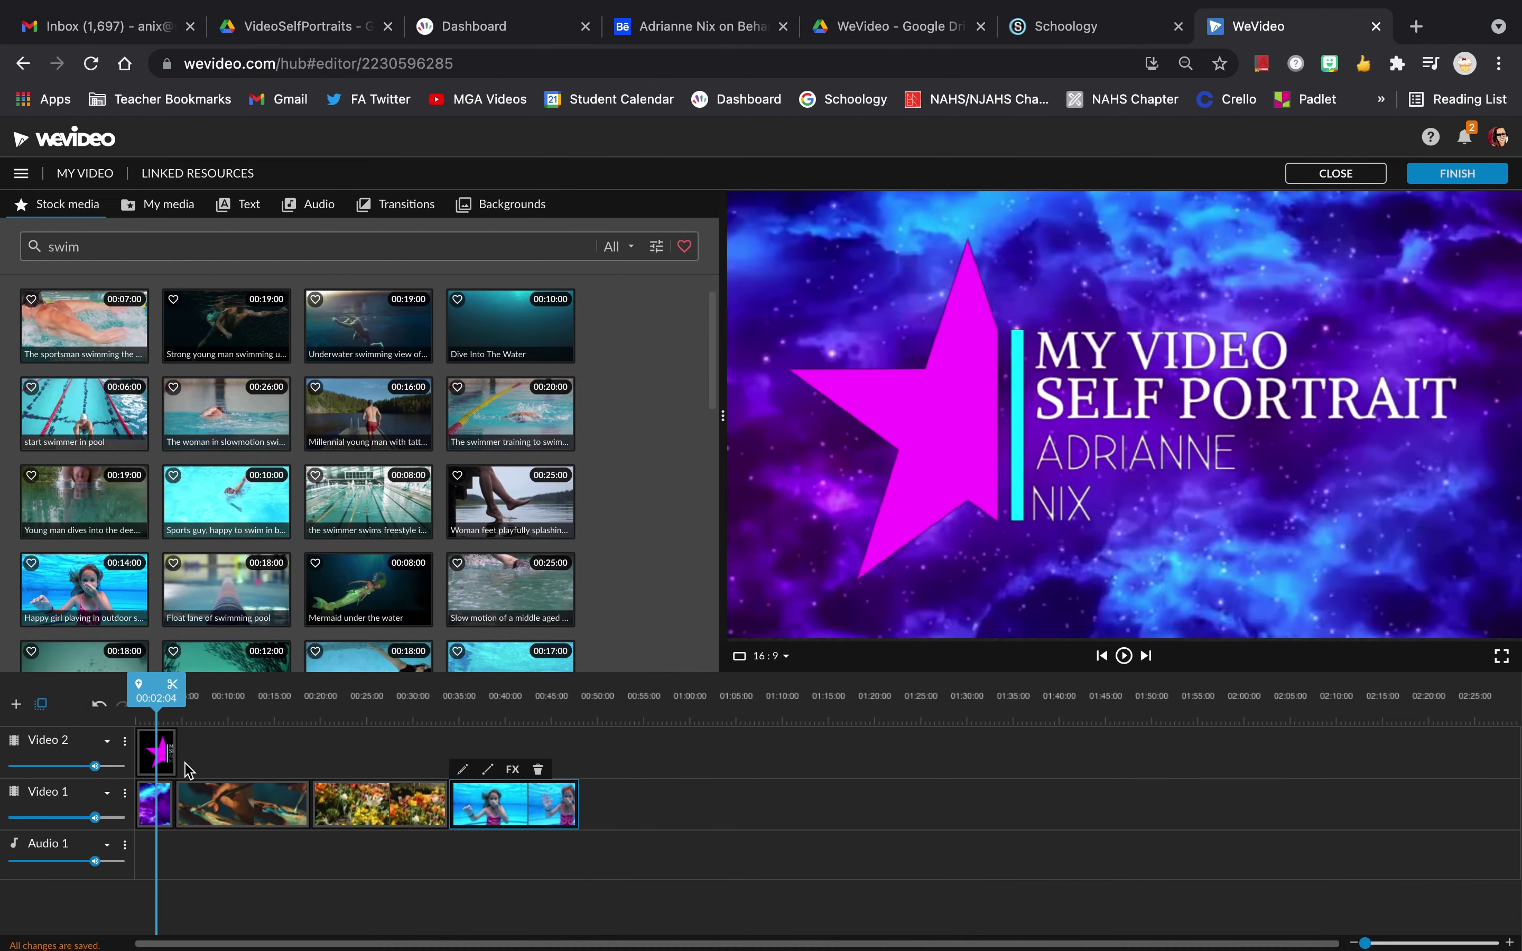
{"action": "left_click_drag", "start_coordinate": [214, 759], "coordinate": [444, 821]}
{"action": "left_click_drag", "start_coordinate": [286, 812], "coordinate": [467, 812]}
Lengthen the galaxy clip so that it ends at 00:04:13.
{"action": "left_click", "coordinate": [153, 697]}
{"action": "mouse_move", "coordinate": [153, 697]}
{"action": "left_mouse_down"}
{"action": "mouse_move", "coordinate": [194, 697]}
{"action": "mouse_move", "coordinate": [158, 700]}
{"action": "left_mouse_up"}
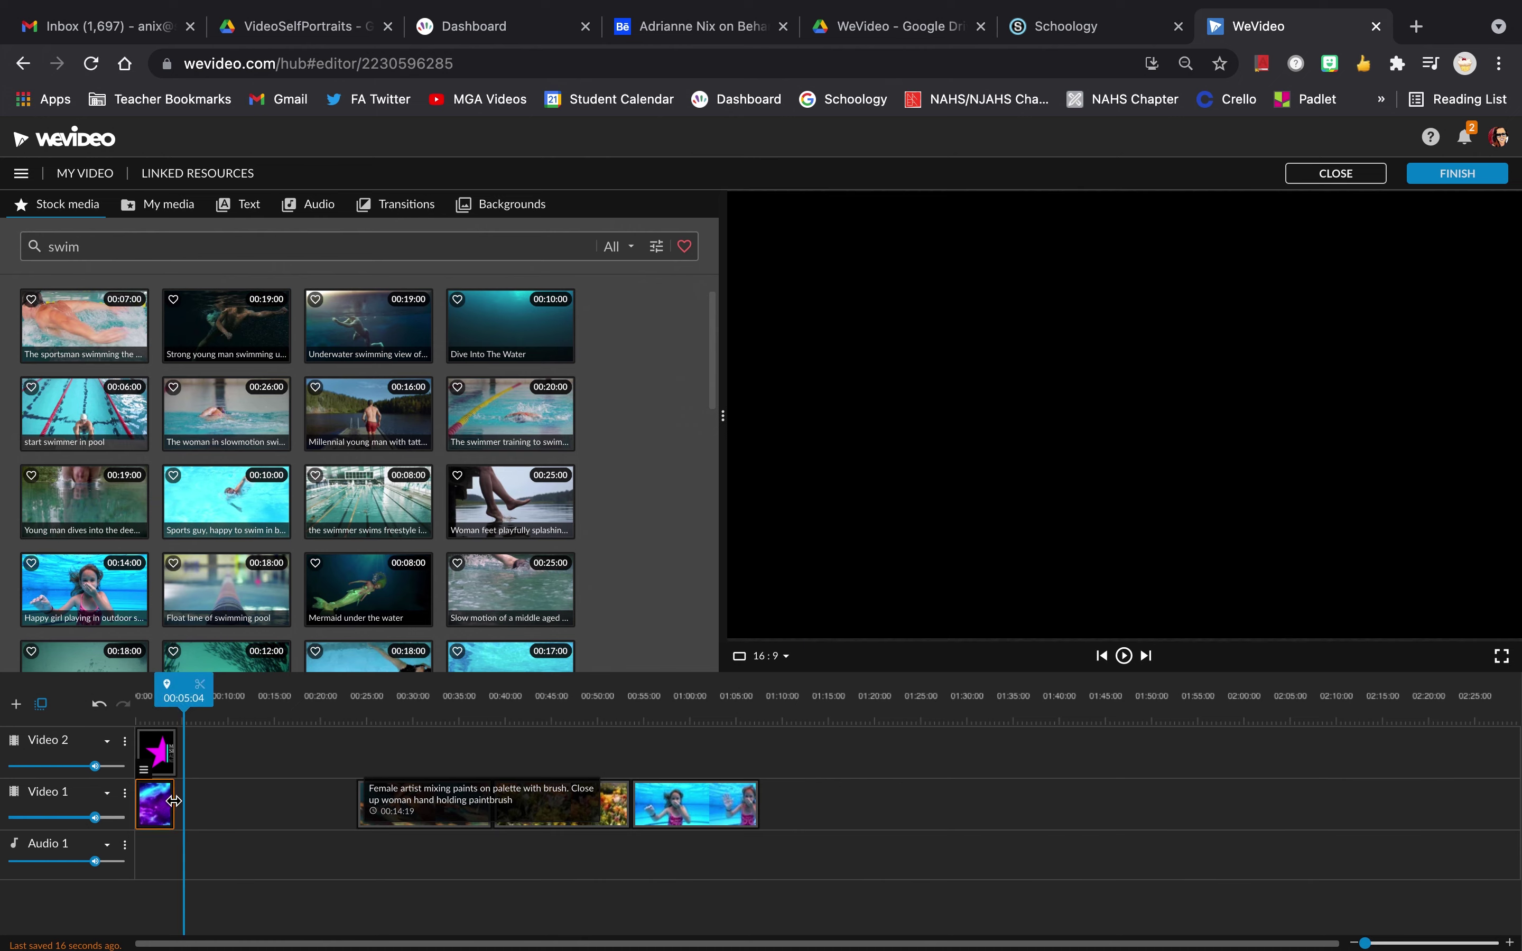
{"action": "left_click", "coordinate": [173, 800]}
{"action": "left_click_drag", "start_coordinate": [174, 800], "coordinate": [178, 803]}
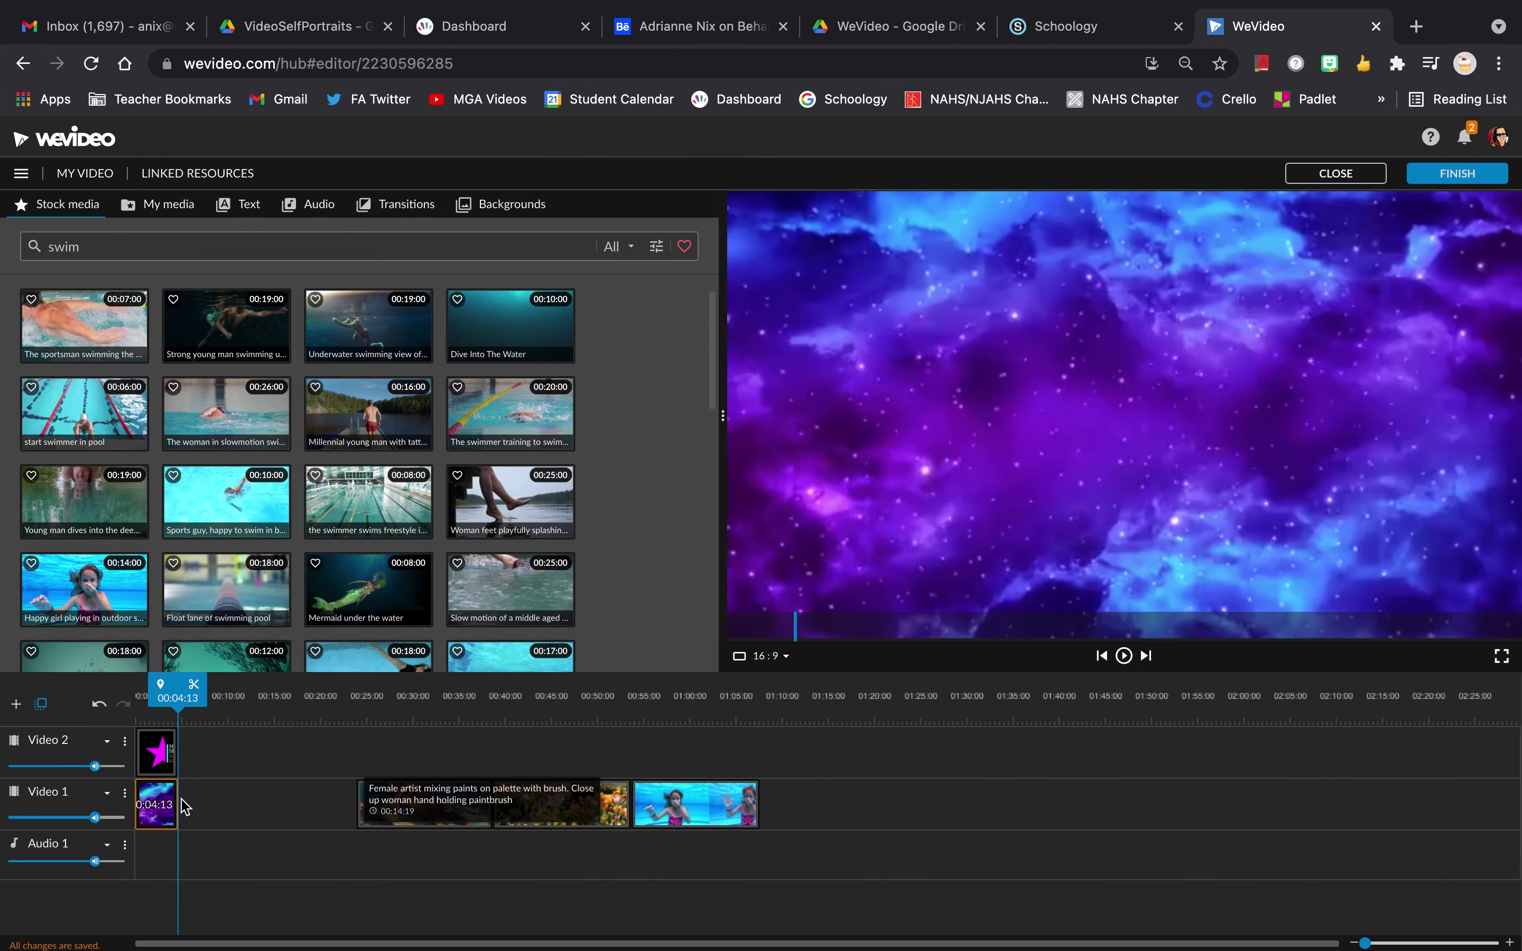
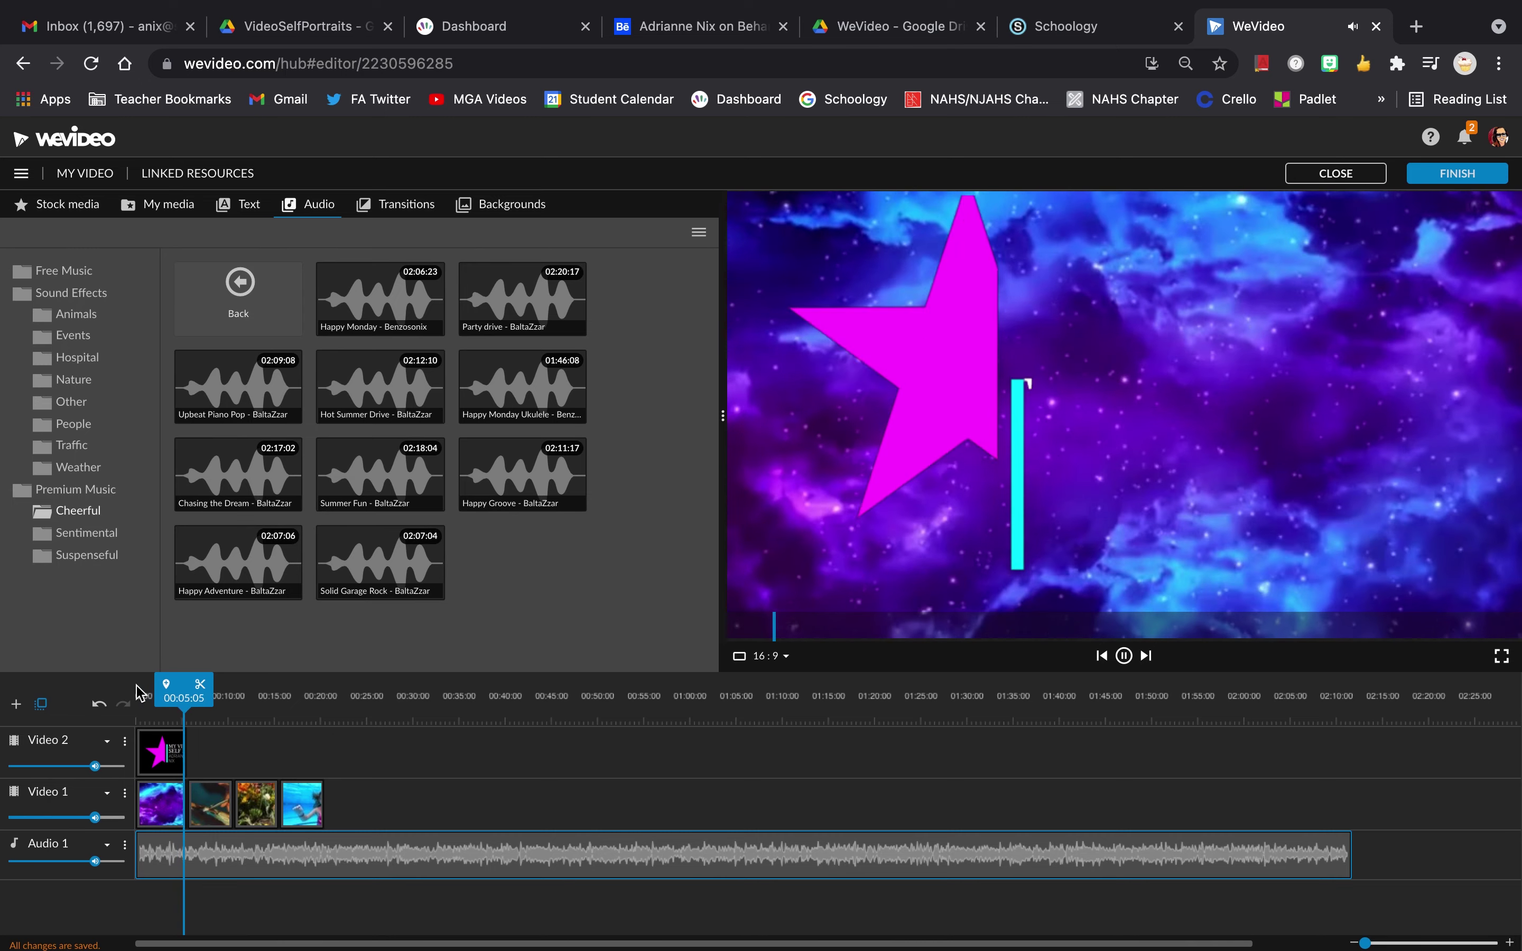
Add a Dip To Black transition between the galaxy and painting clips and play back through it.
{"action": "key", "text": "space"}
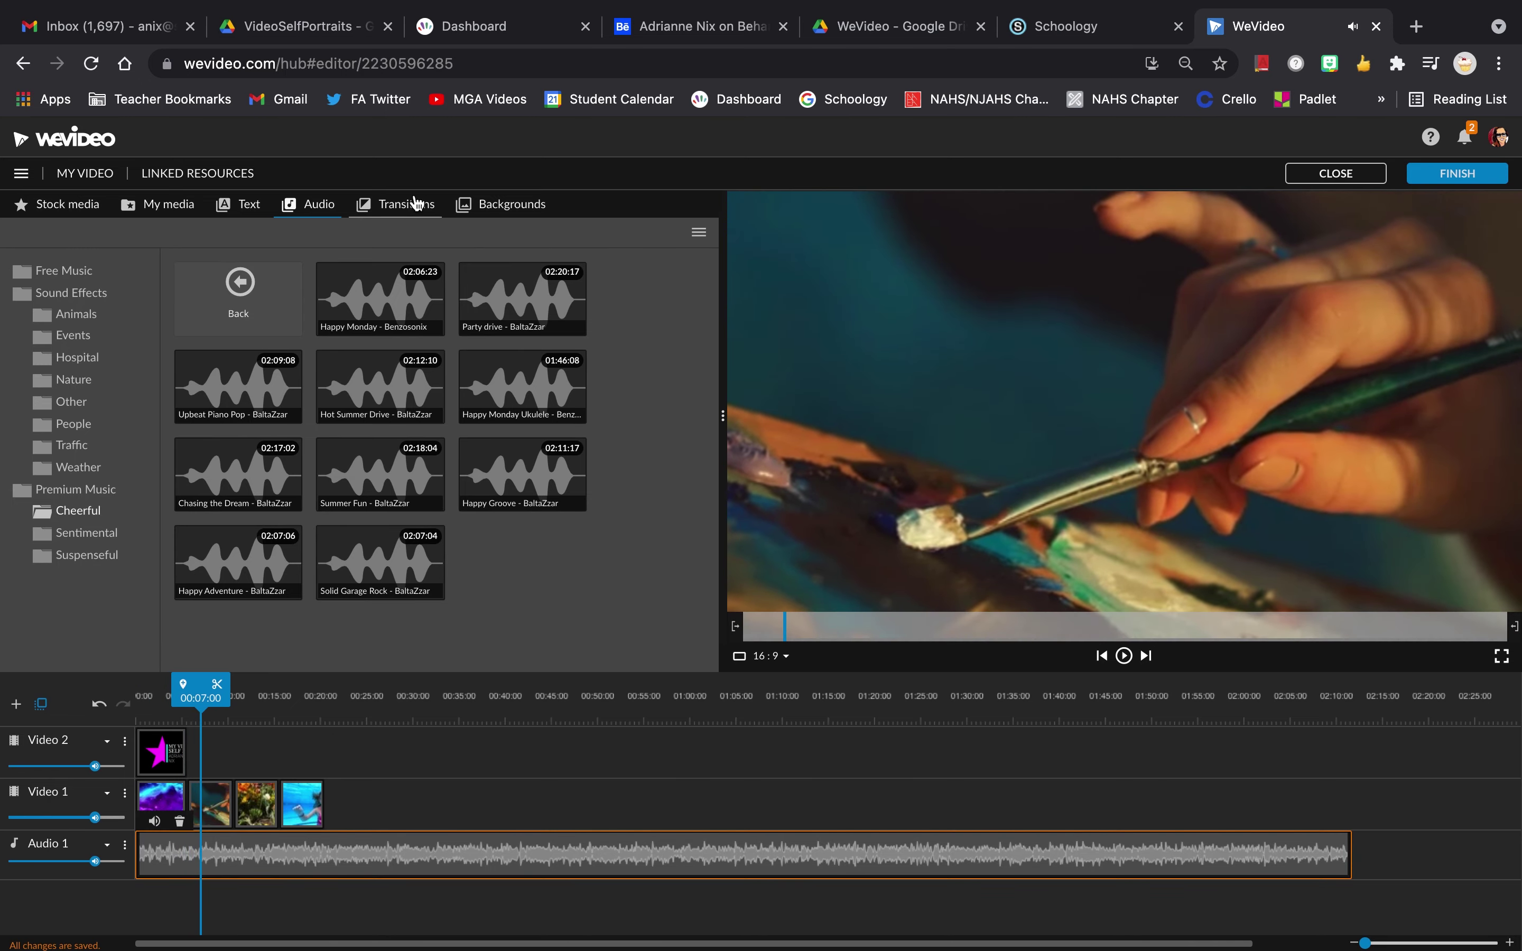
{"action": "left_click", "coordinate": [392, 215]}
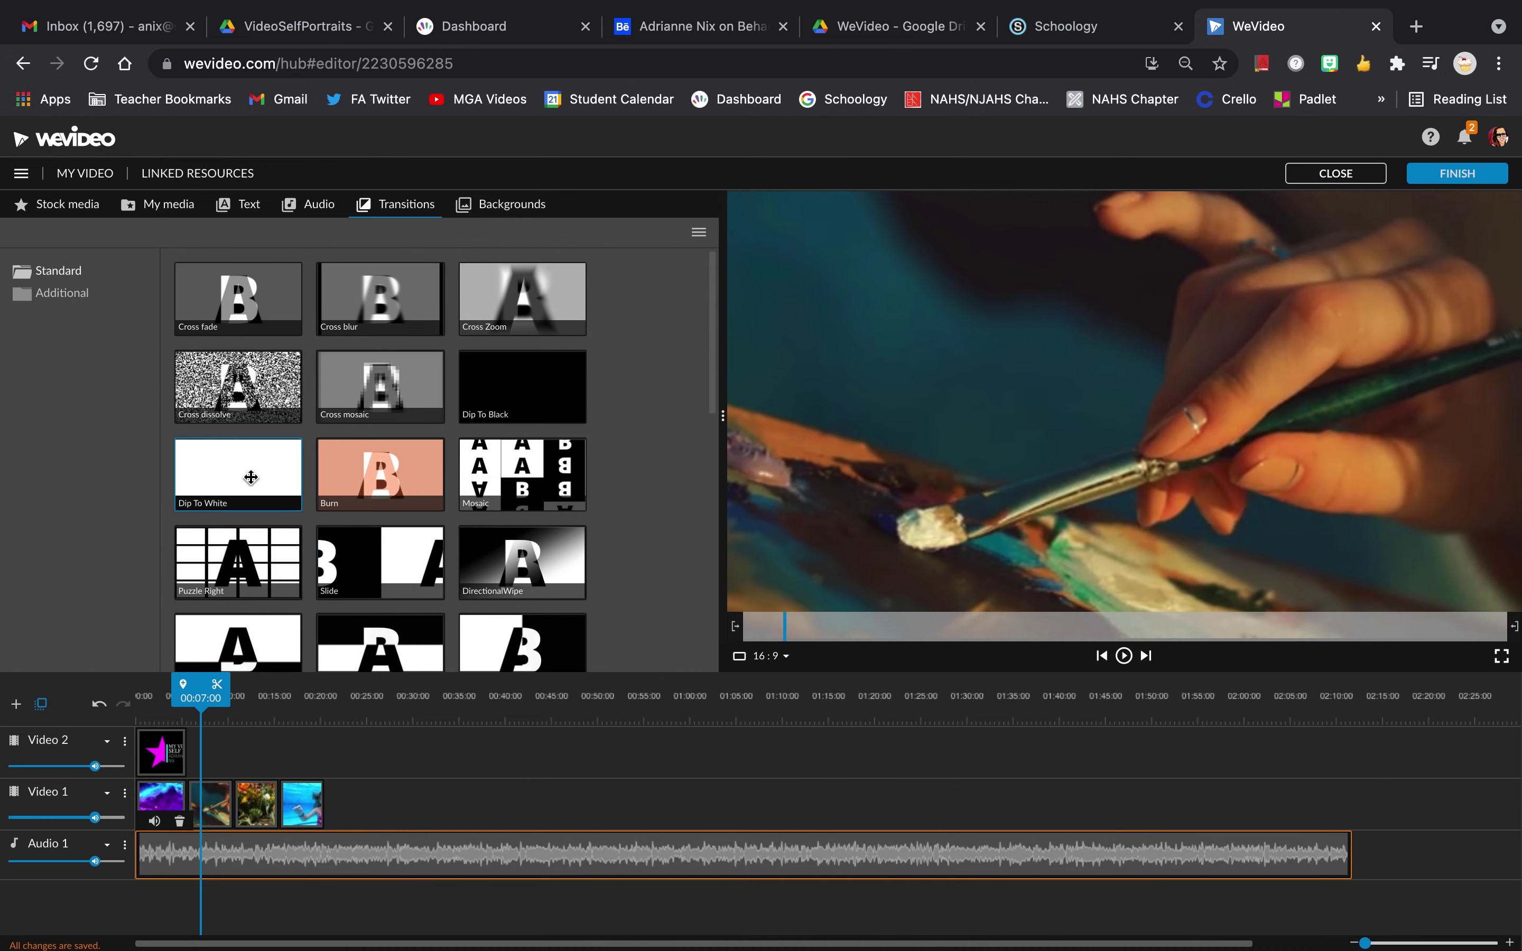
{"action": "mouse_move", "coordinate": [504, 383]}
{"action": "left_mouse_down"}
{"action": "mouse_move", "coordinate": [352, 566]}
{"action": "mouse_move", "coordinate": [232, 768]}
{"action": "mouse_move", "coordinate": [182, 804]}
{"action": "left_mouse_up"}
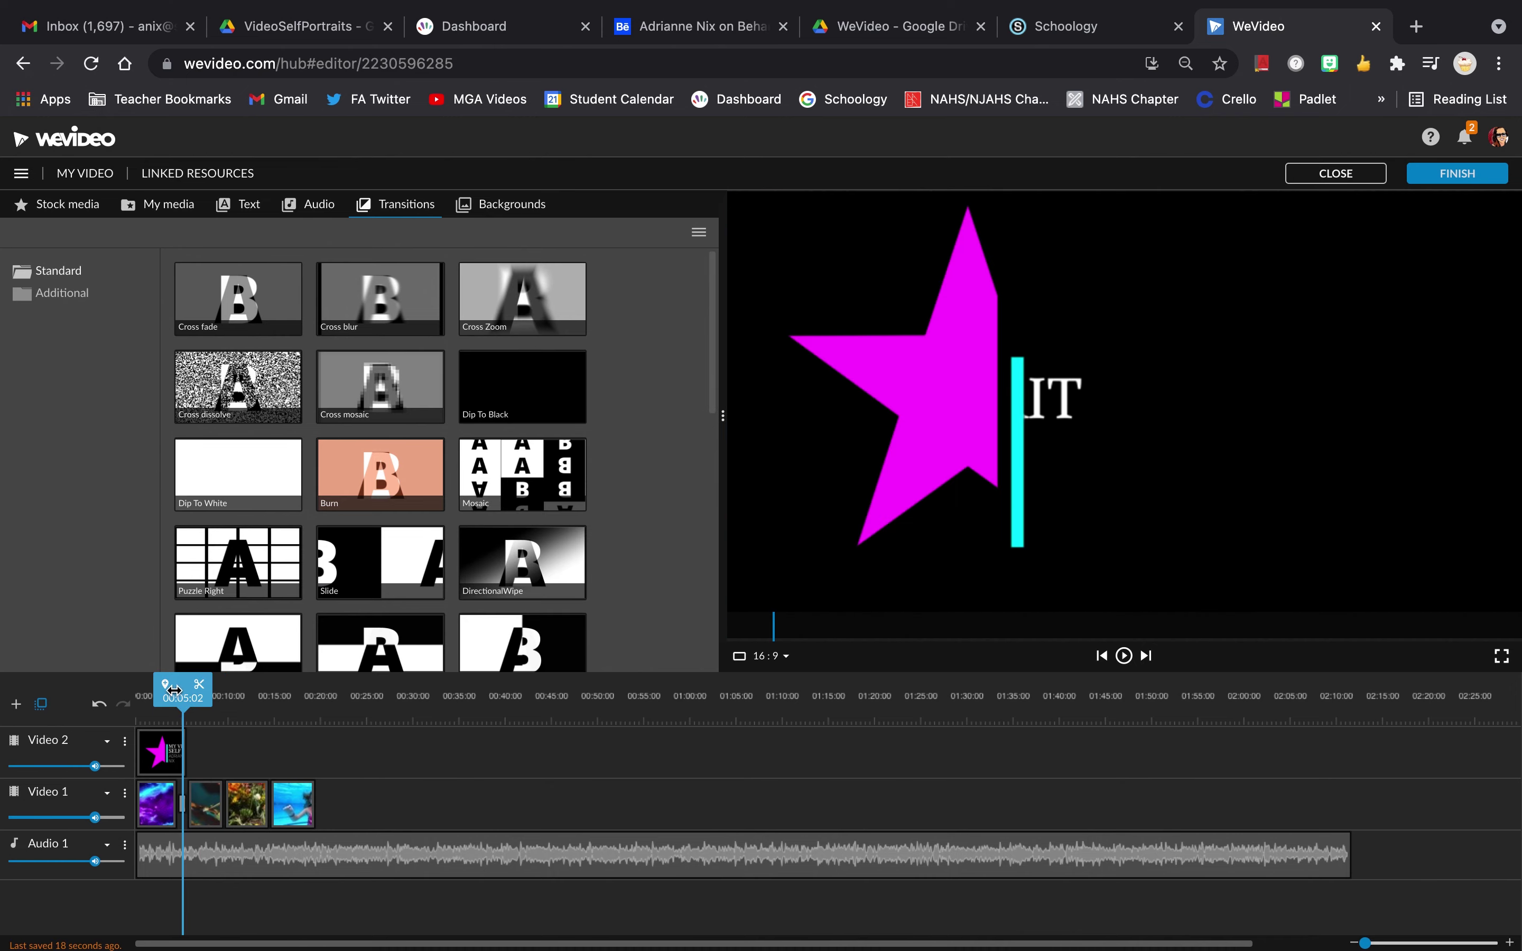
{"action": "left_click_drag", "start_coordinate": [160, 696], "coordinate": [161, 697]}
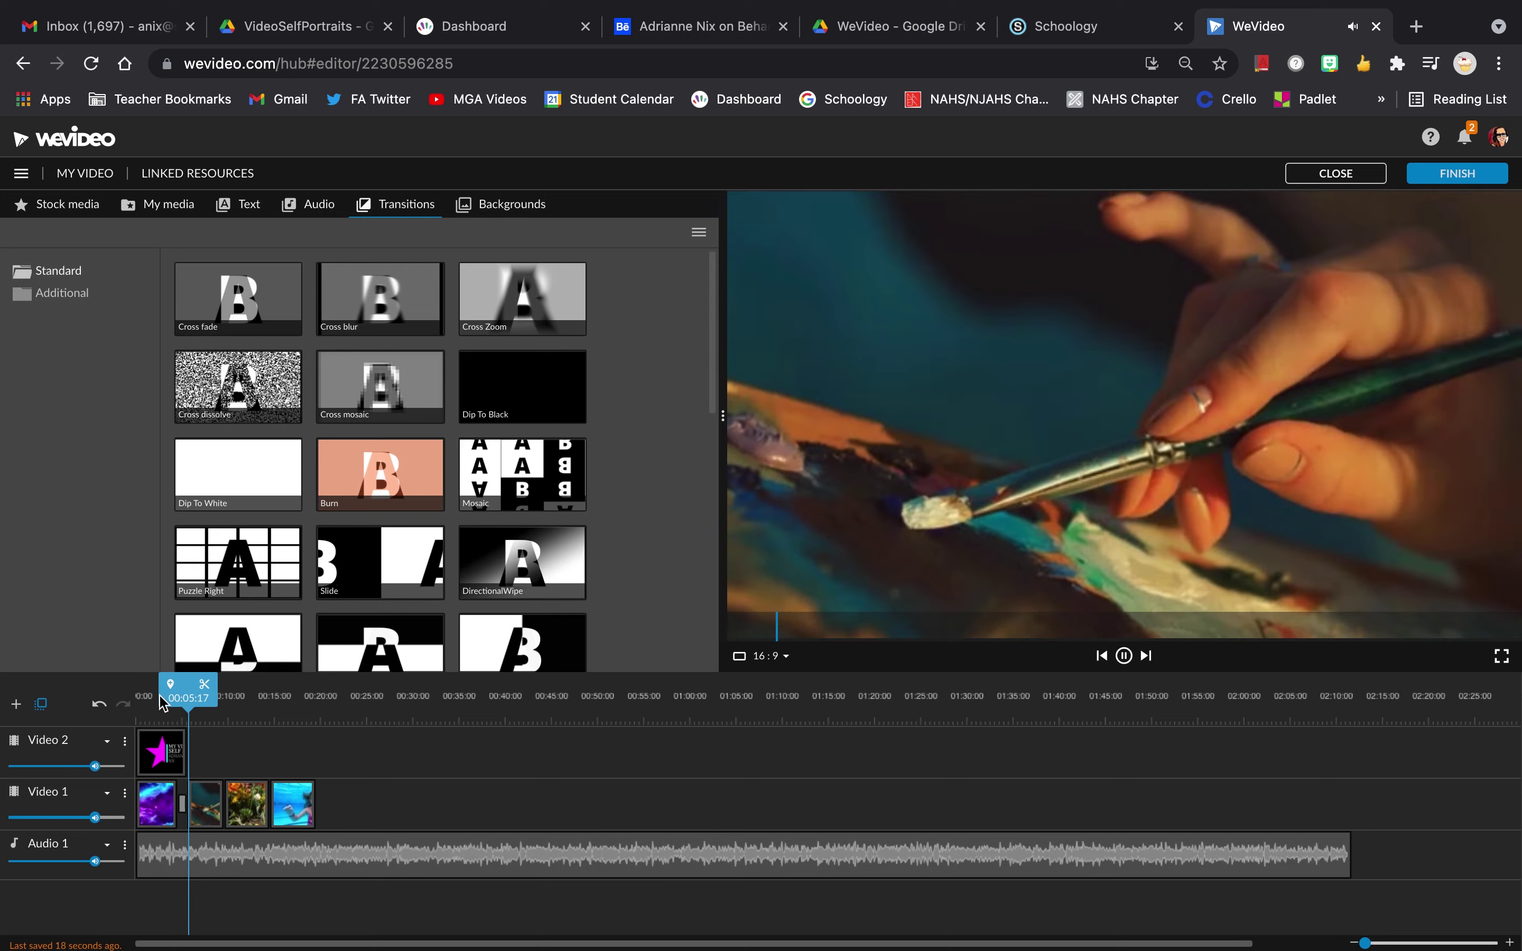
{"action": "key", "text": "space"}
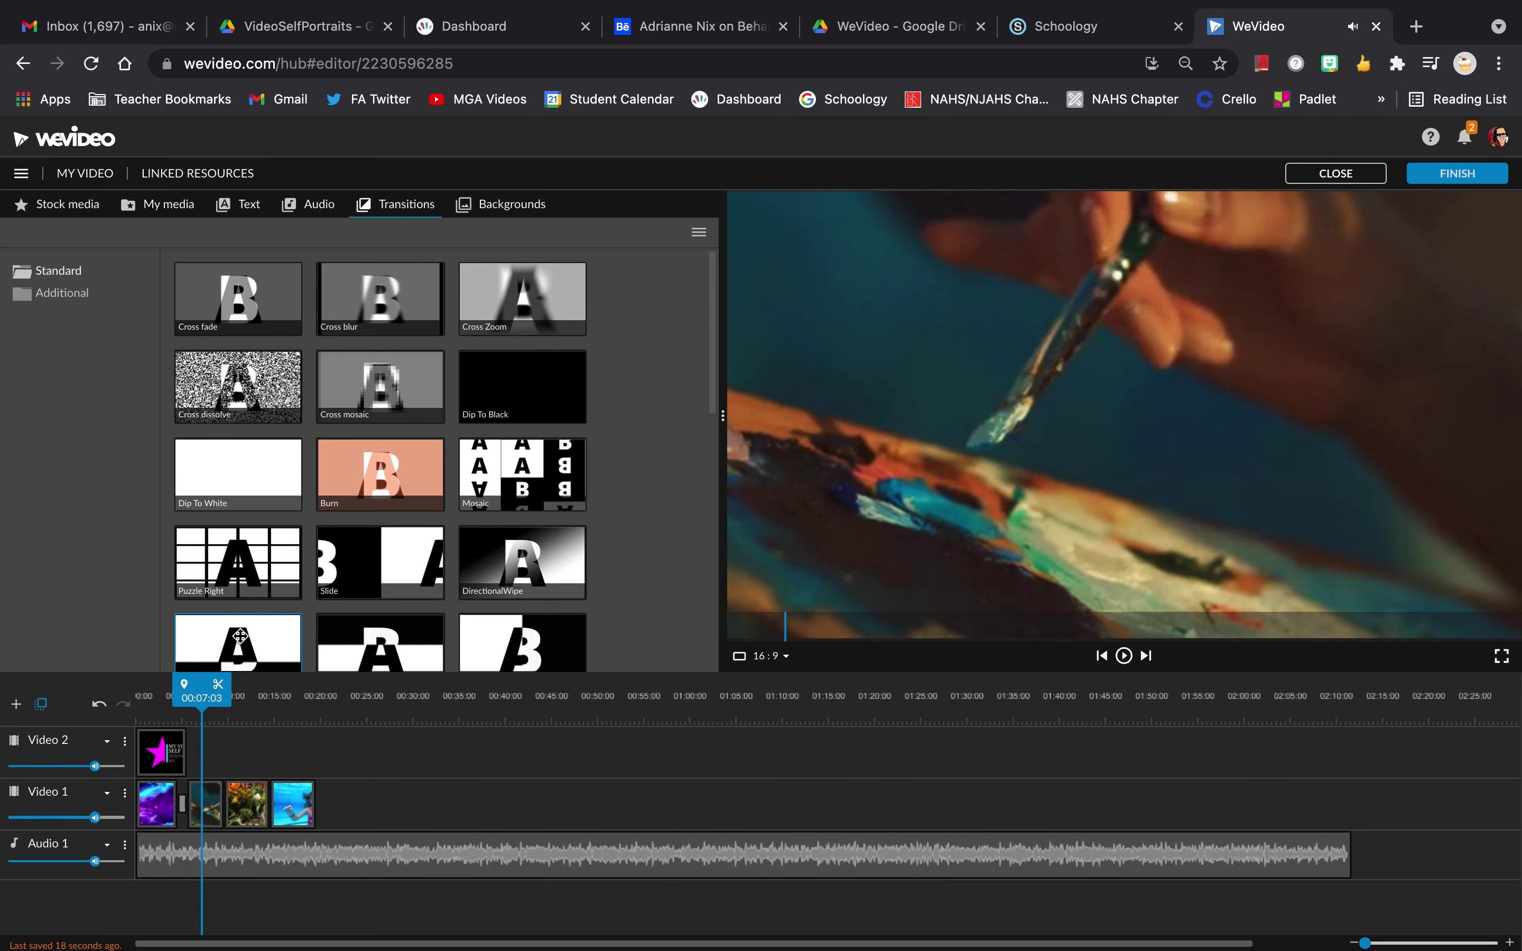
Add Dip To Black transitions between the painting, flower and swimming clips and play the sequence through to the swimming clip.
{"action": "mouse_move", "coordinate": [507, 405]}
{"action": "left_mouse_down"}
{"action": "mouse_move", "coordinate": [545, 395]}
{"action": "mouse_move", "coordinate": [299, 751]}
{"action": "mouse_move", "coordinate": [238, 812]}
{"action": "mouse_move", "coordinate": [269, 813]}
{"action": "left_mouse_up"}
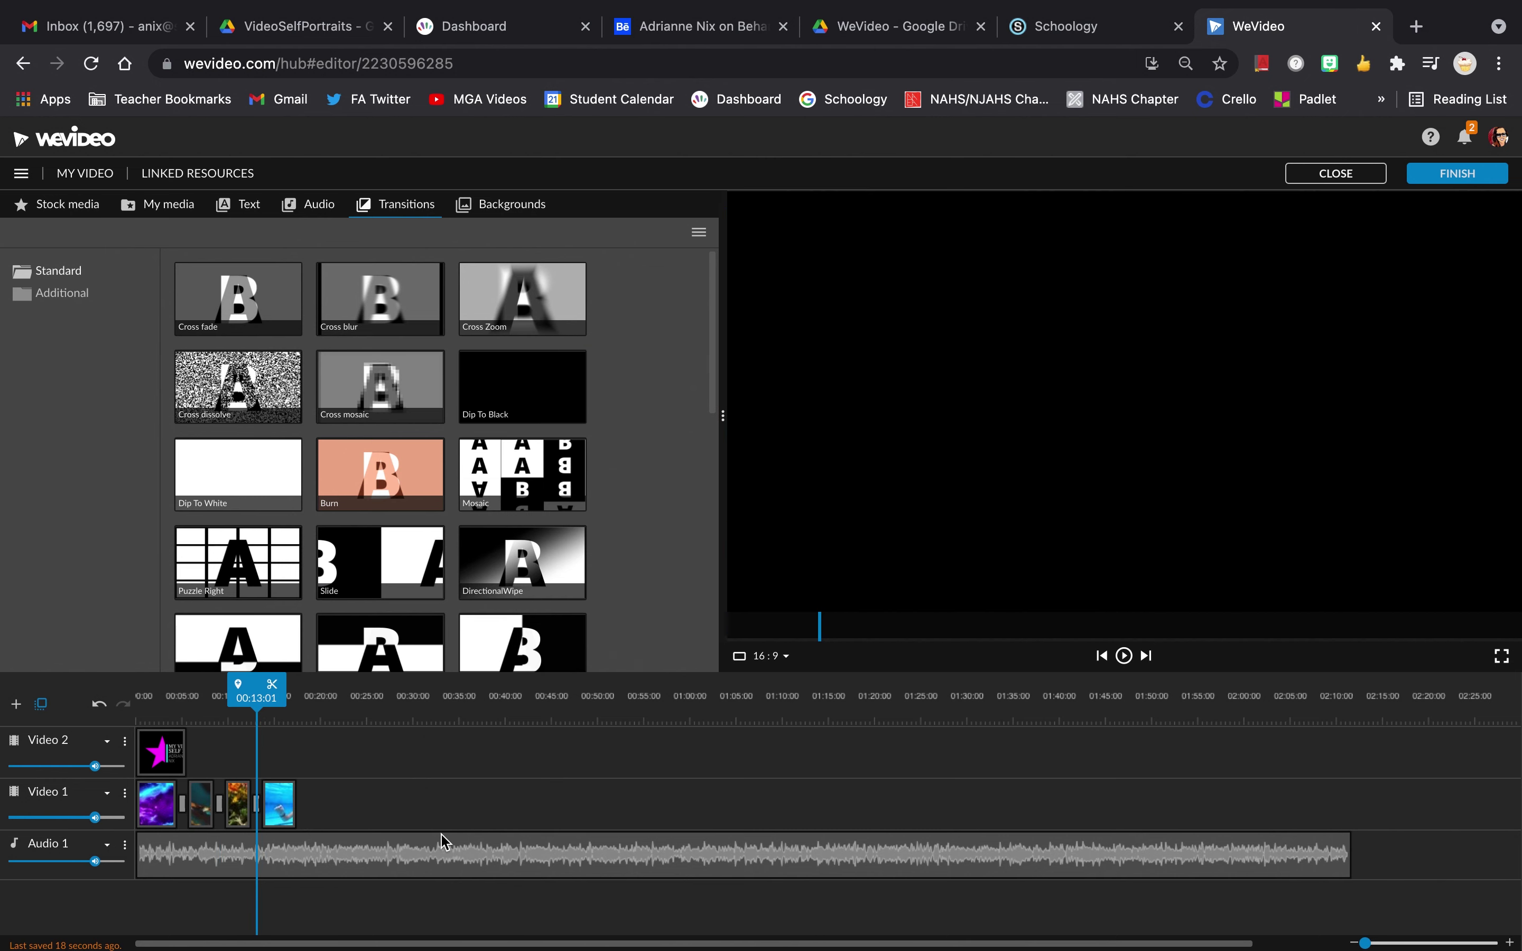
{"action": "left_click_drag", "start_coordinate": [257, 695], "coordinate": [172, 684]}
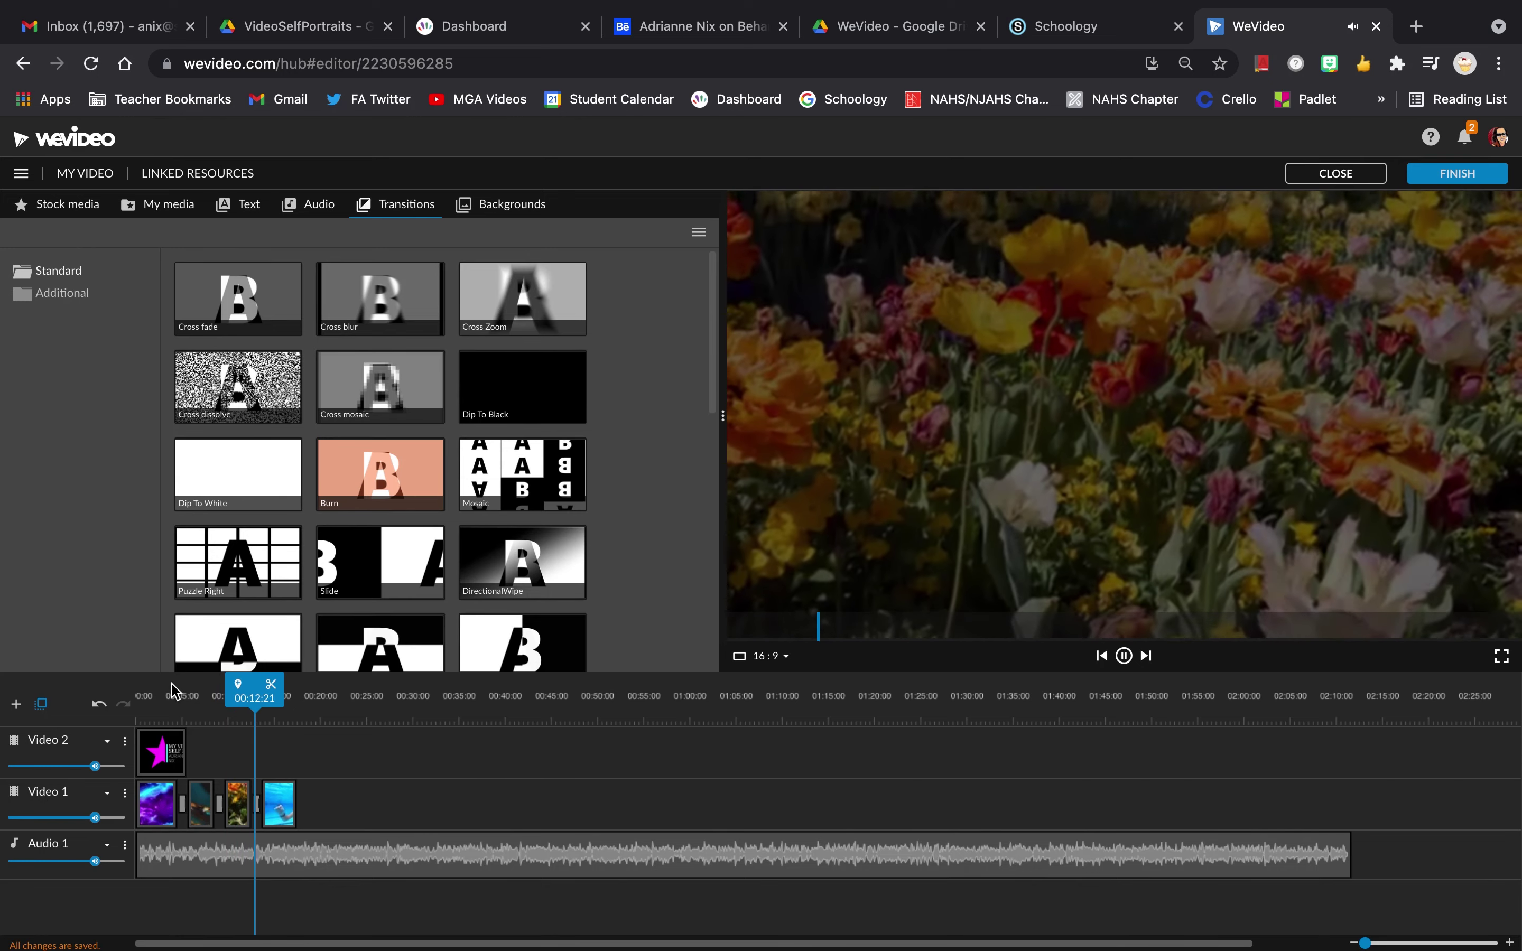
{"action": "key", "text": "space"}
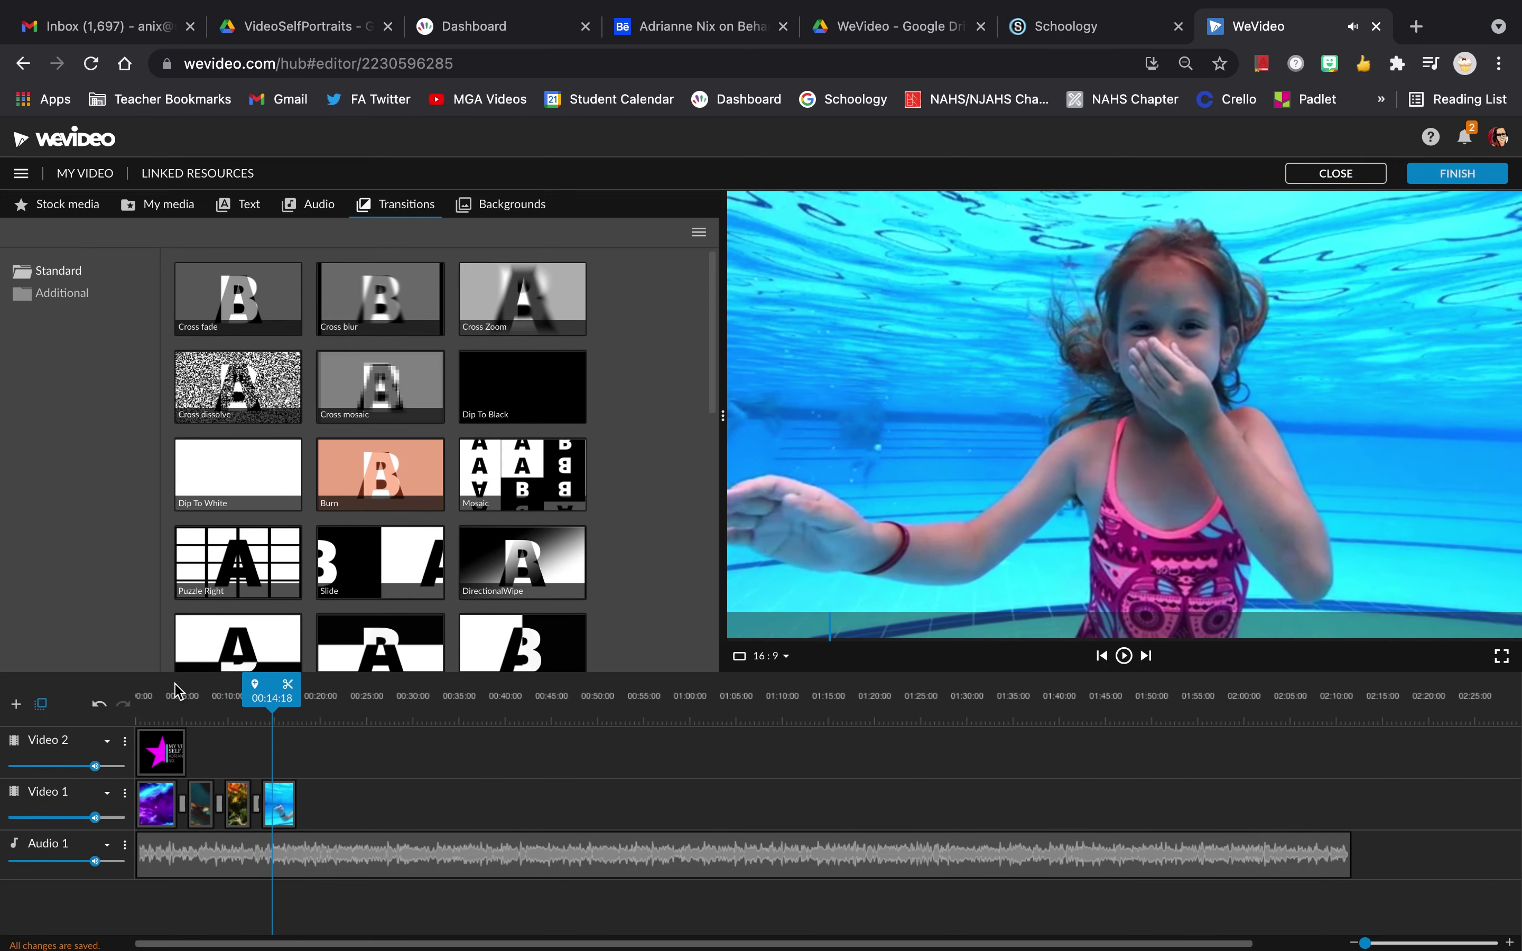
Examine the effects available for the painting clip and close the list without applying any.
{"action": "left_click_drag", "start_coordinate": [295, 697], "coordinate": [191, 697]}
{"action": "left_click", "coordinate": [205, 816]}
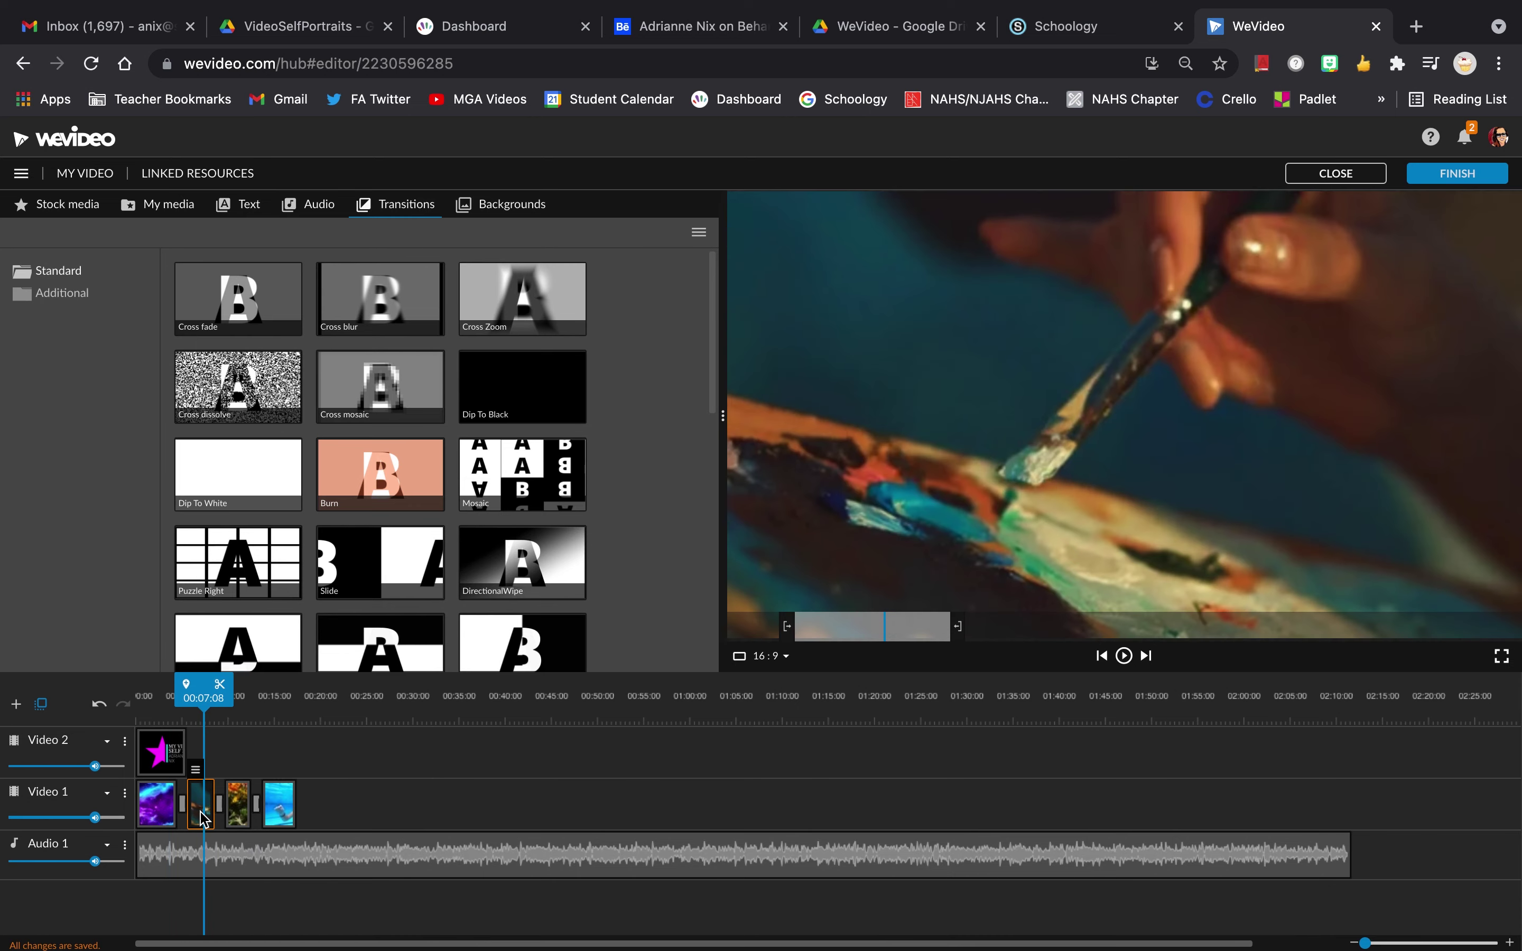
{"action": "mouse_move", "coordinate": [197, 772]}
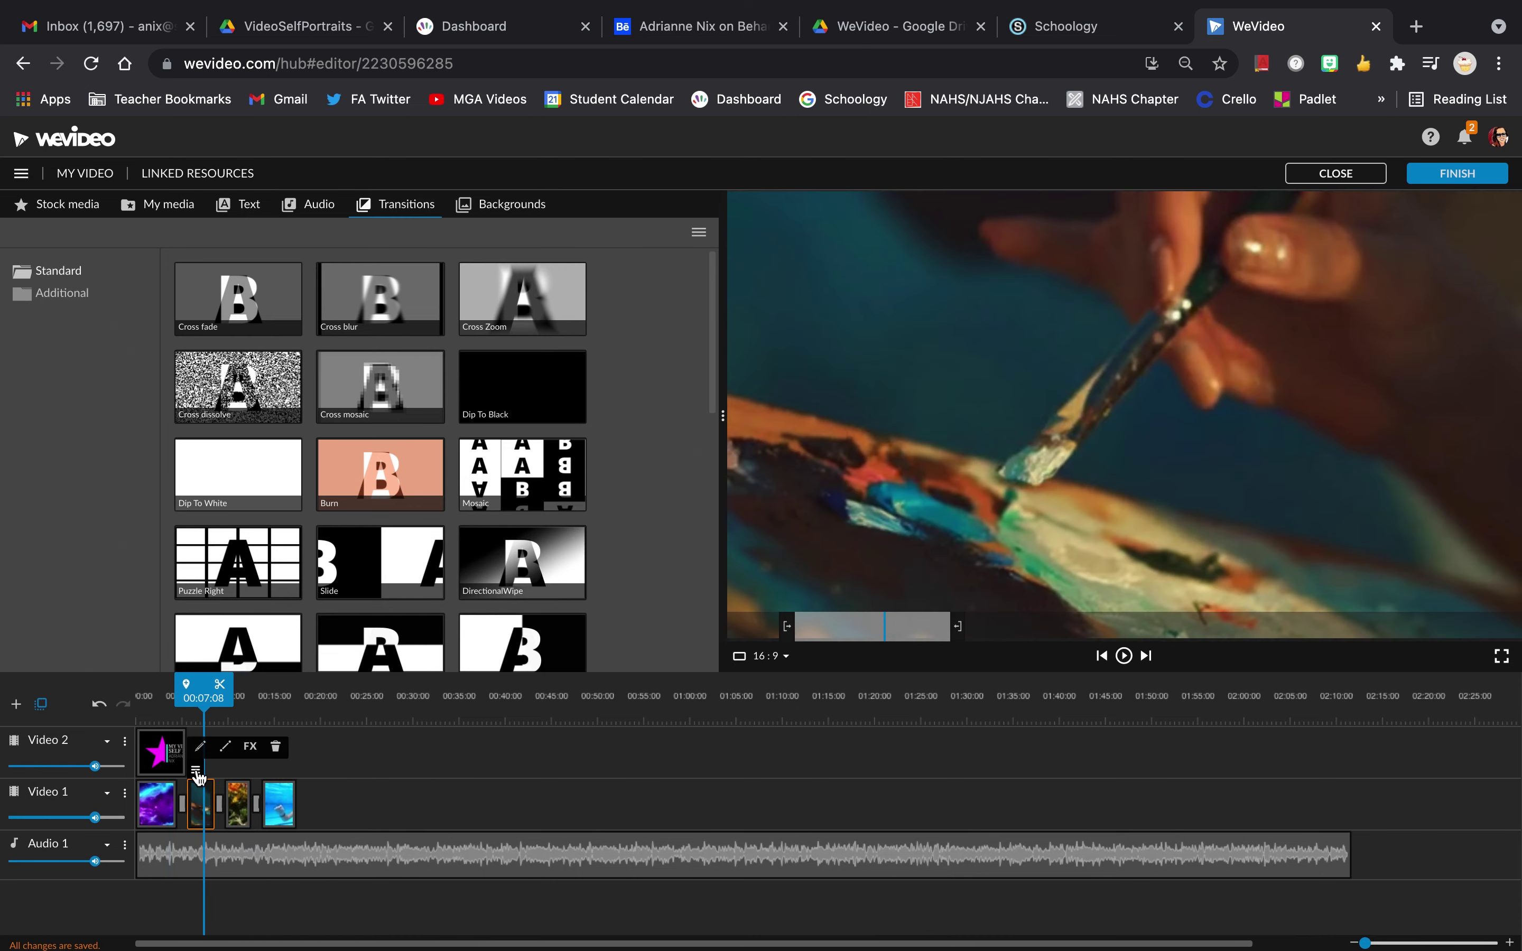
{"action": "left_click", "coordinate": [251, 749]}
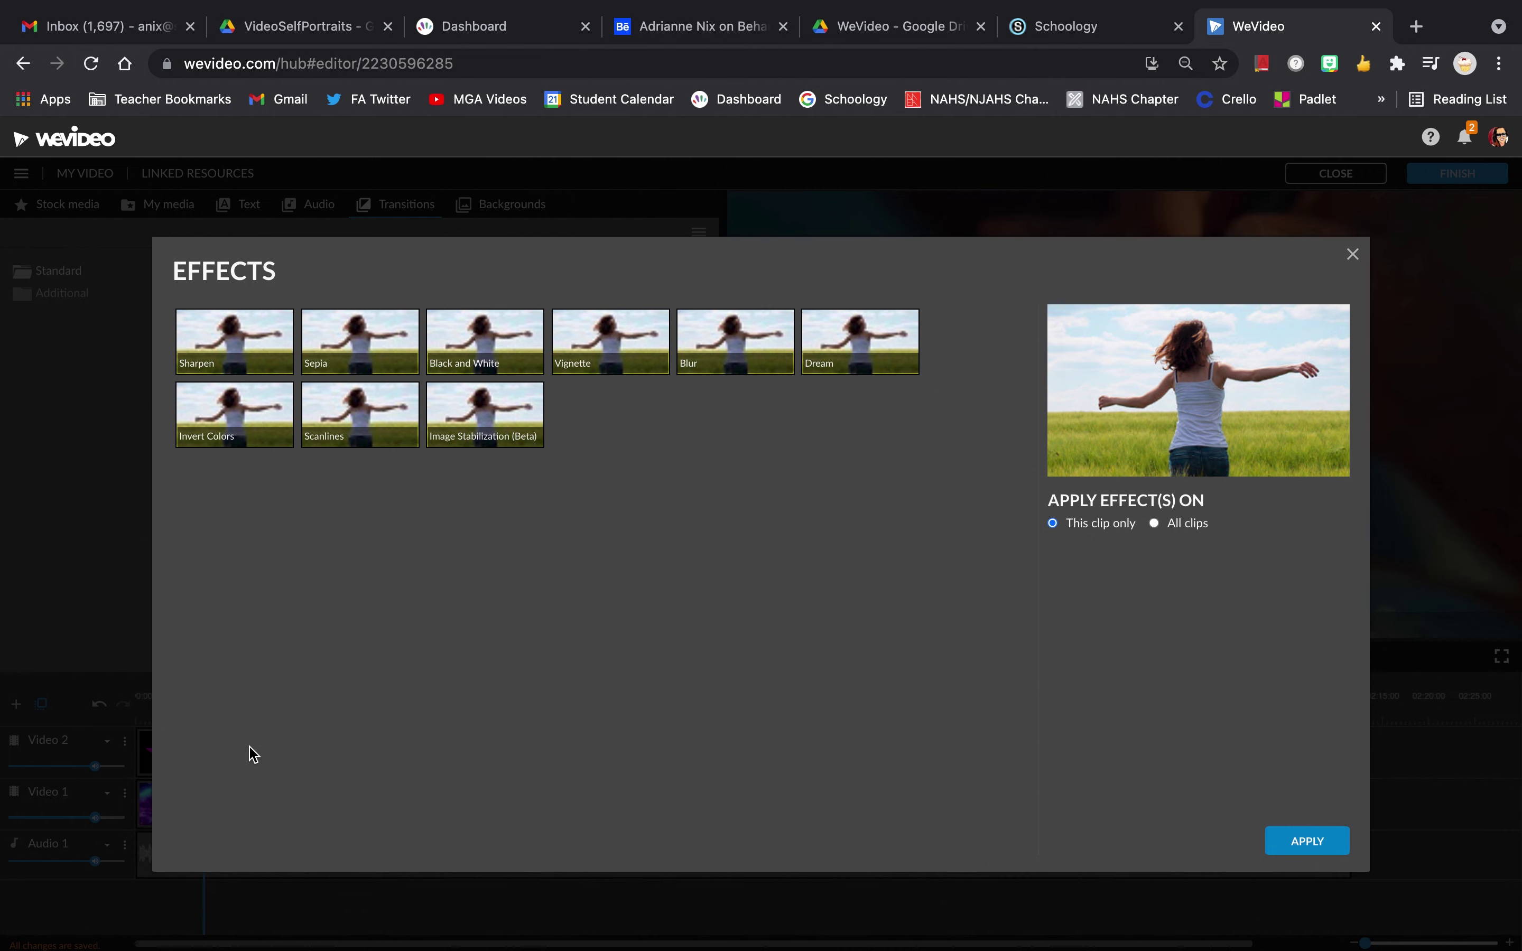
{"action": "left_click", "coordinate": [1352, 254]}
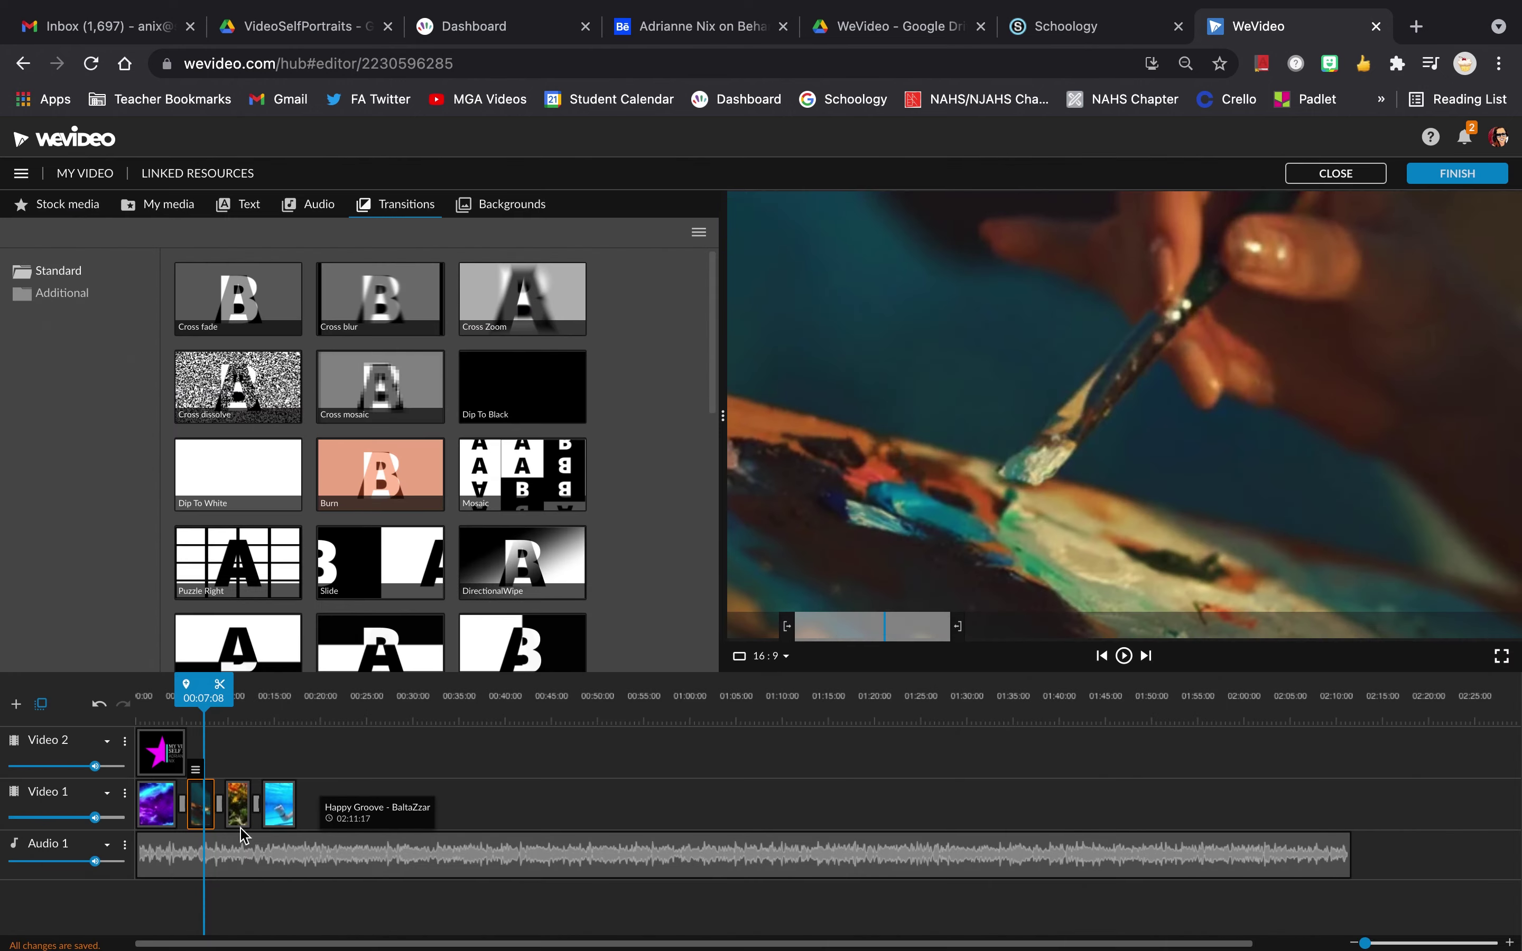
Open the painting clip for editing and look through its speed, color, color keying, animation and crop settings.
{"action": "mouse_move", "coordinate": [194, 777]}
{"action": "left_click", "coordinate": [199, 748]}
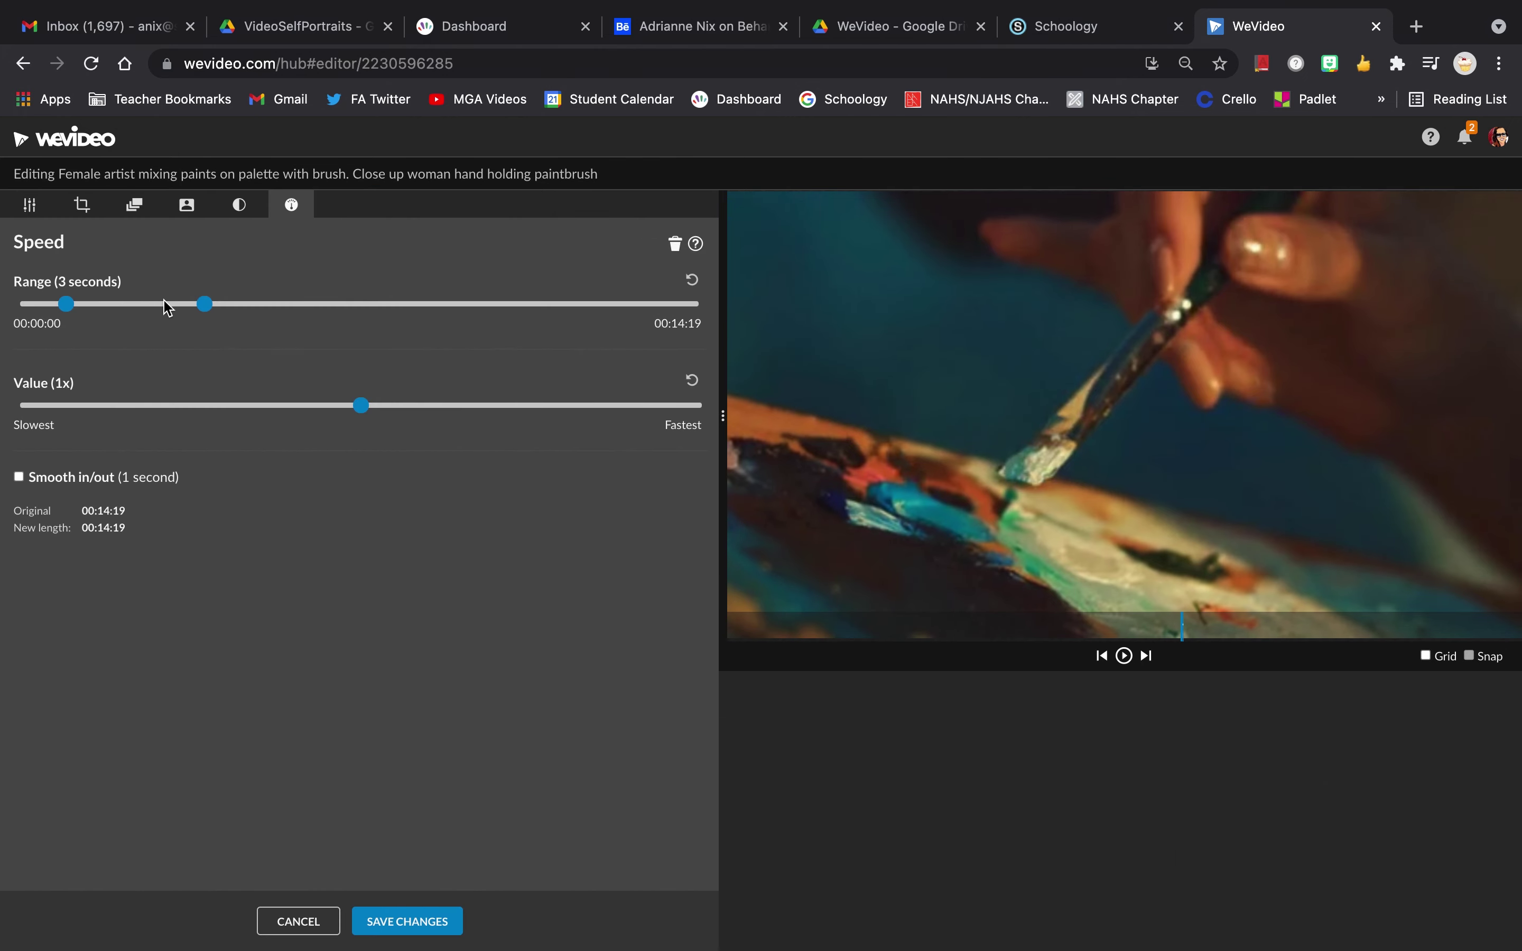
{"action": "left_click", "coordinate": [239, 206]}
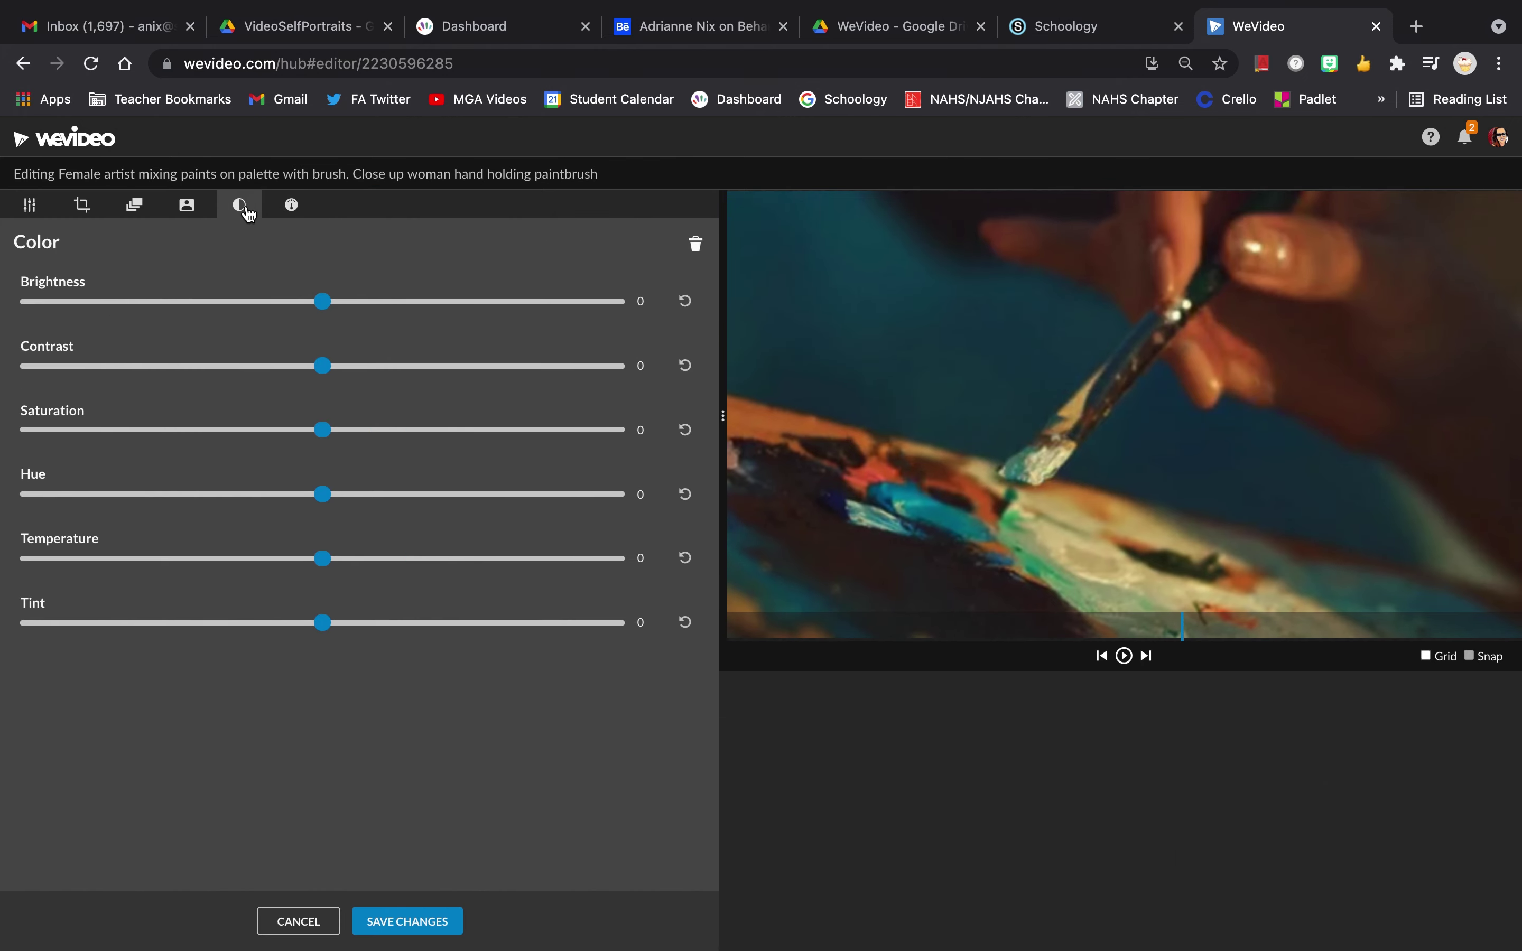
{"action": "left_click", "coordinate": [187, 206]}
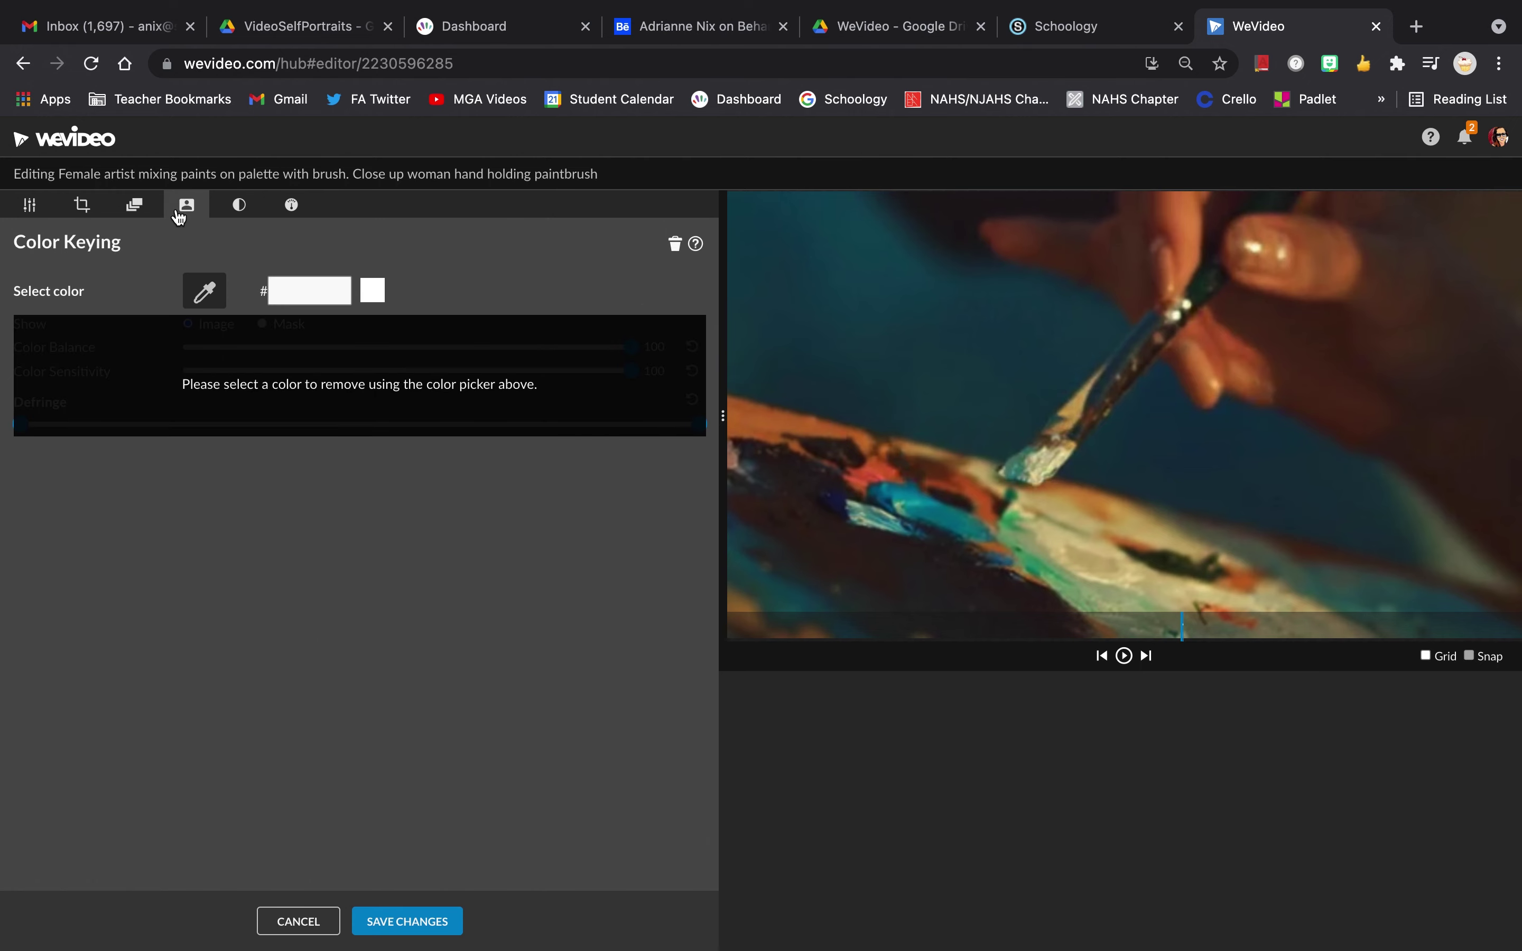
{"action": "left_click", "coordinate": [141, 214]}
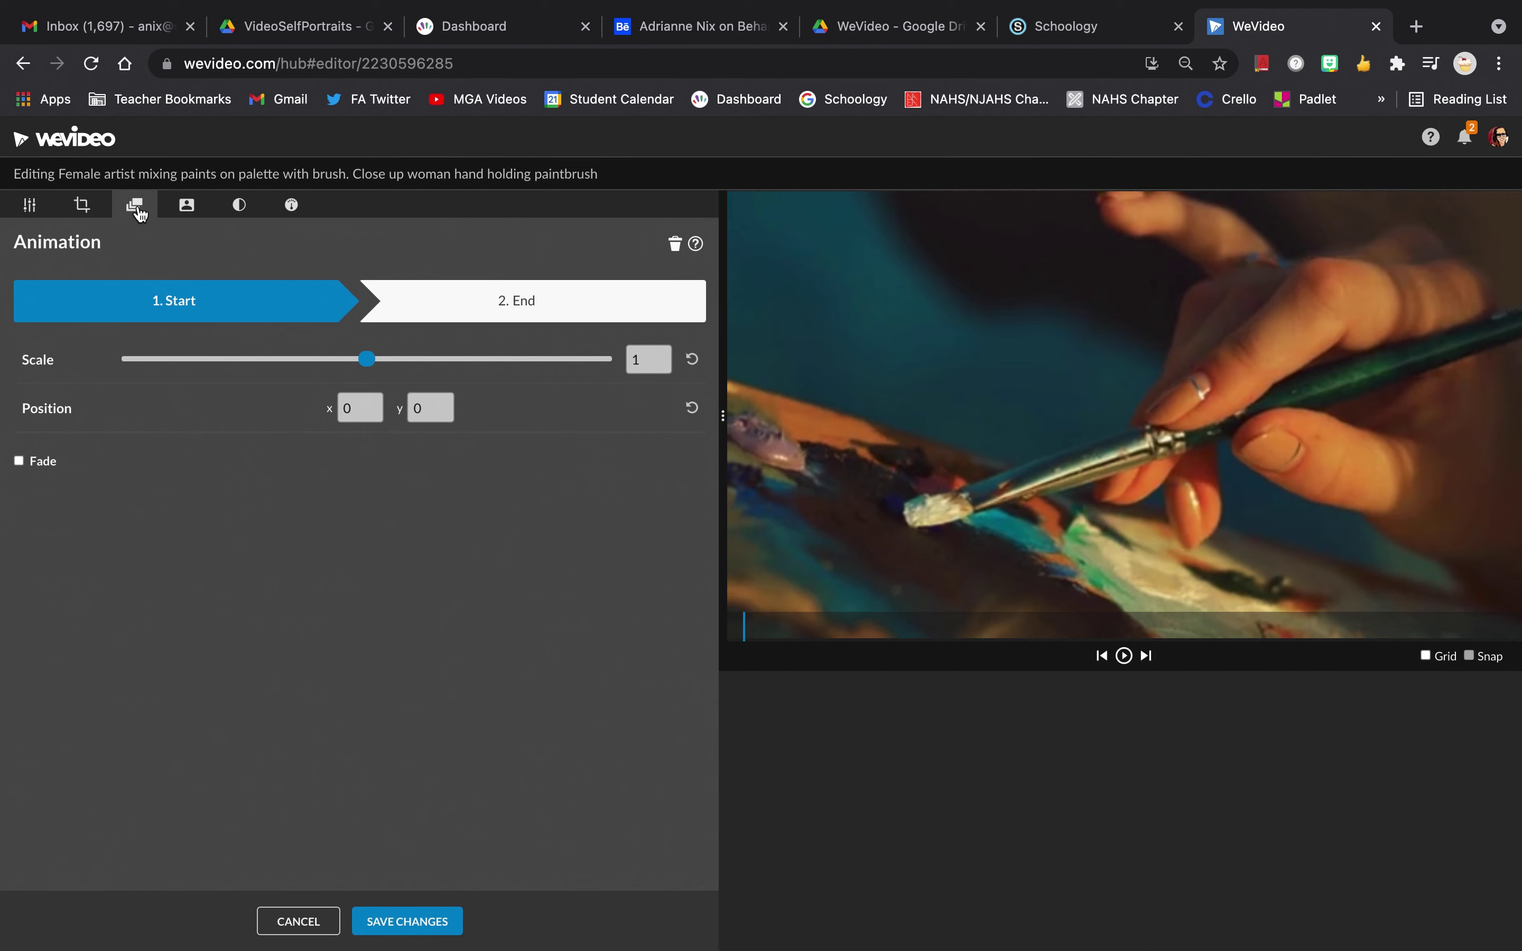
{"action": "left_click", "coordinate": [83, 208]}
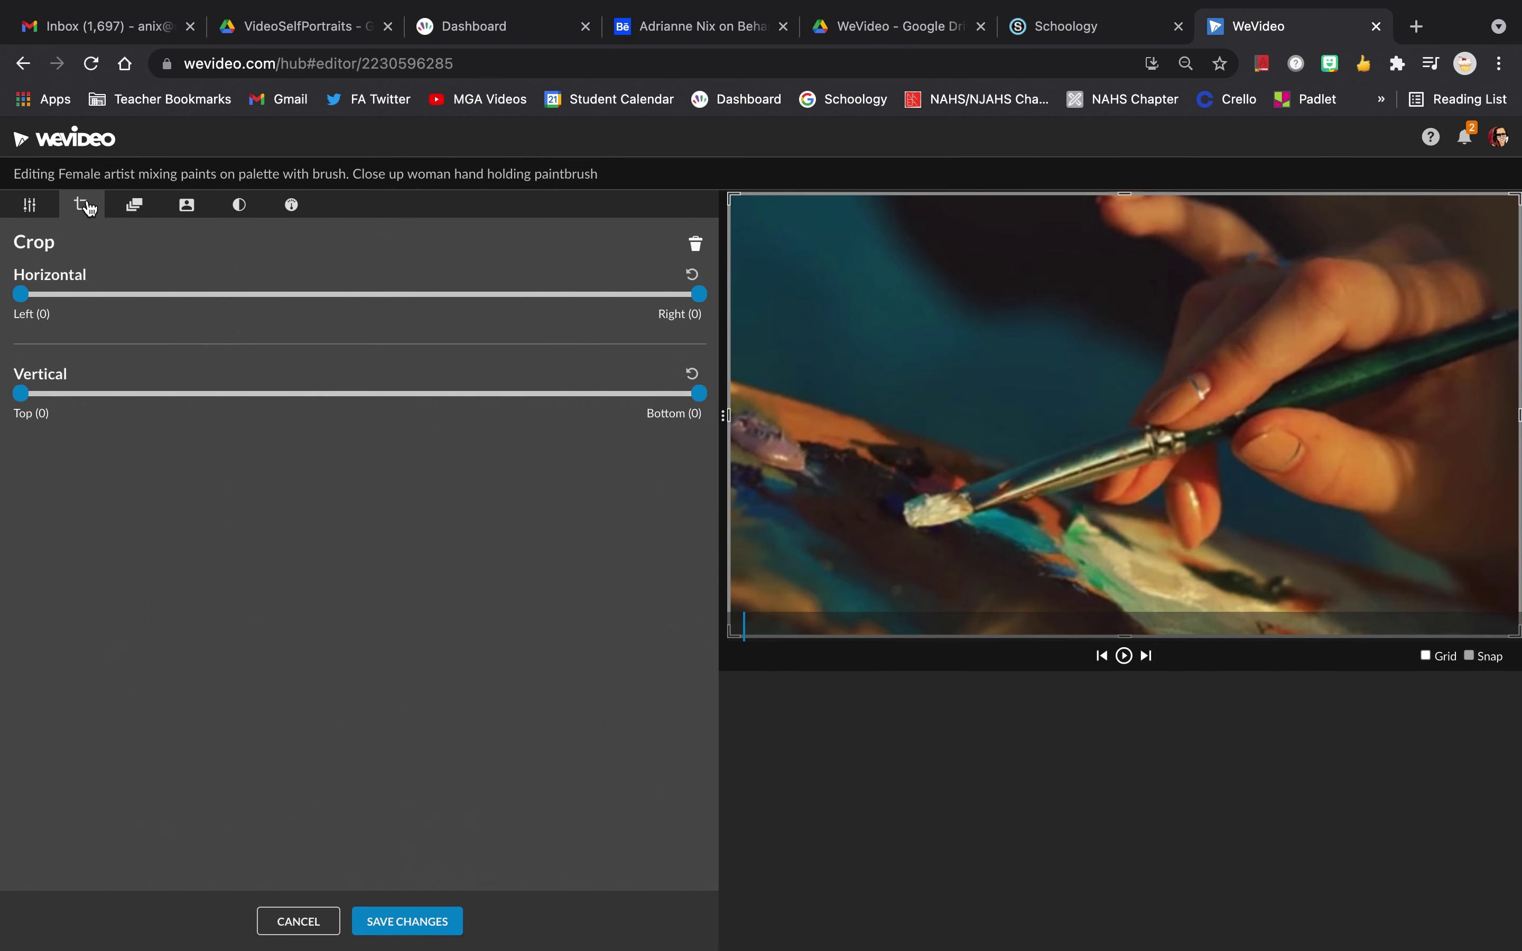
Scale the painting clip to 1.04 and save the changes.
{"action": "left_click", "coordinate": [30, 207]}
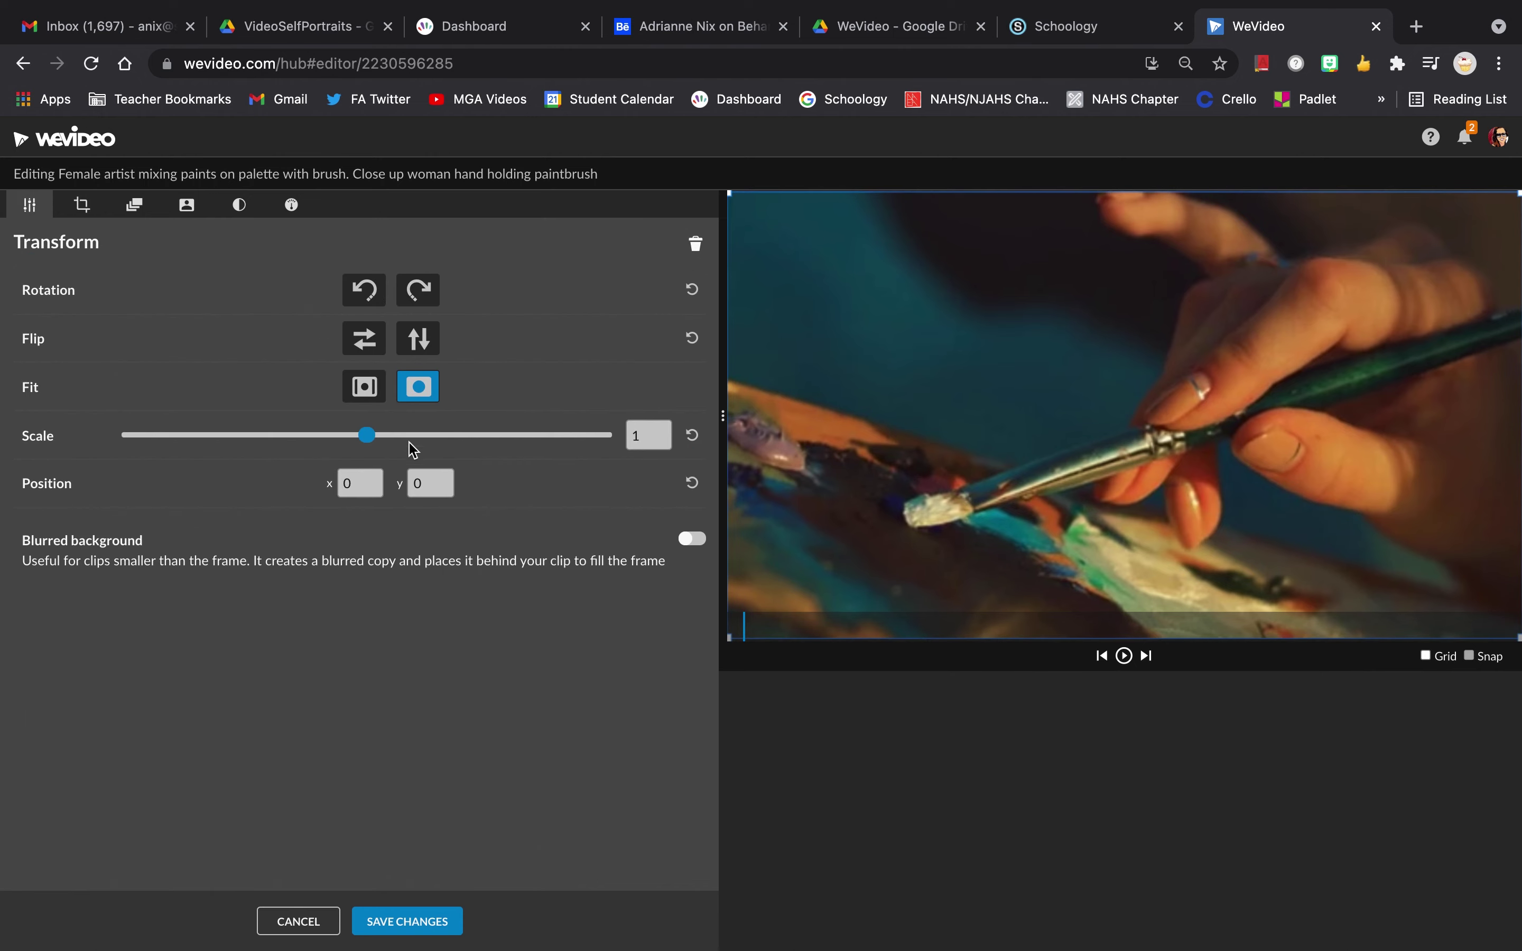
{"action": "mouse_move", "coordinate": [374, 443]}
{"action": "left_mouse_down"}
{"action": "mouse_move", "coordinate": [401, 444]}
{"action": "mouse_move", "coordinate": [338, 443]}
{"action": "mouse_move", "coordinate": [376, 447]}
{"action": "left_mouse_up"}
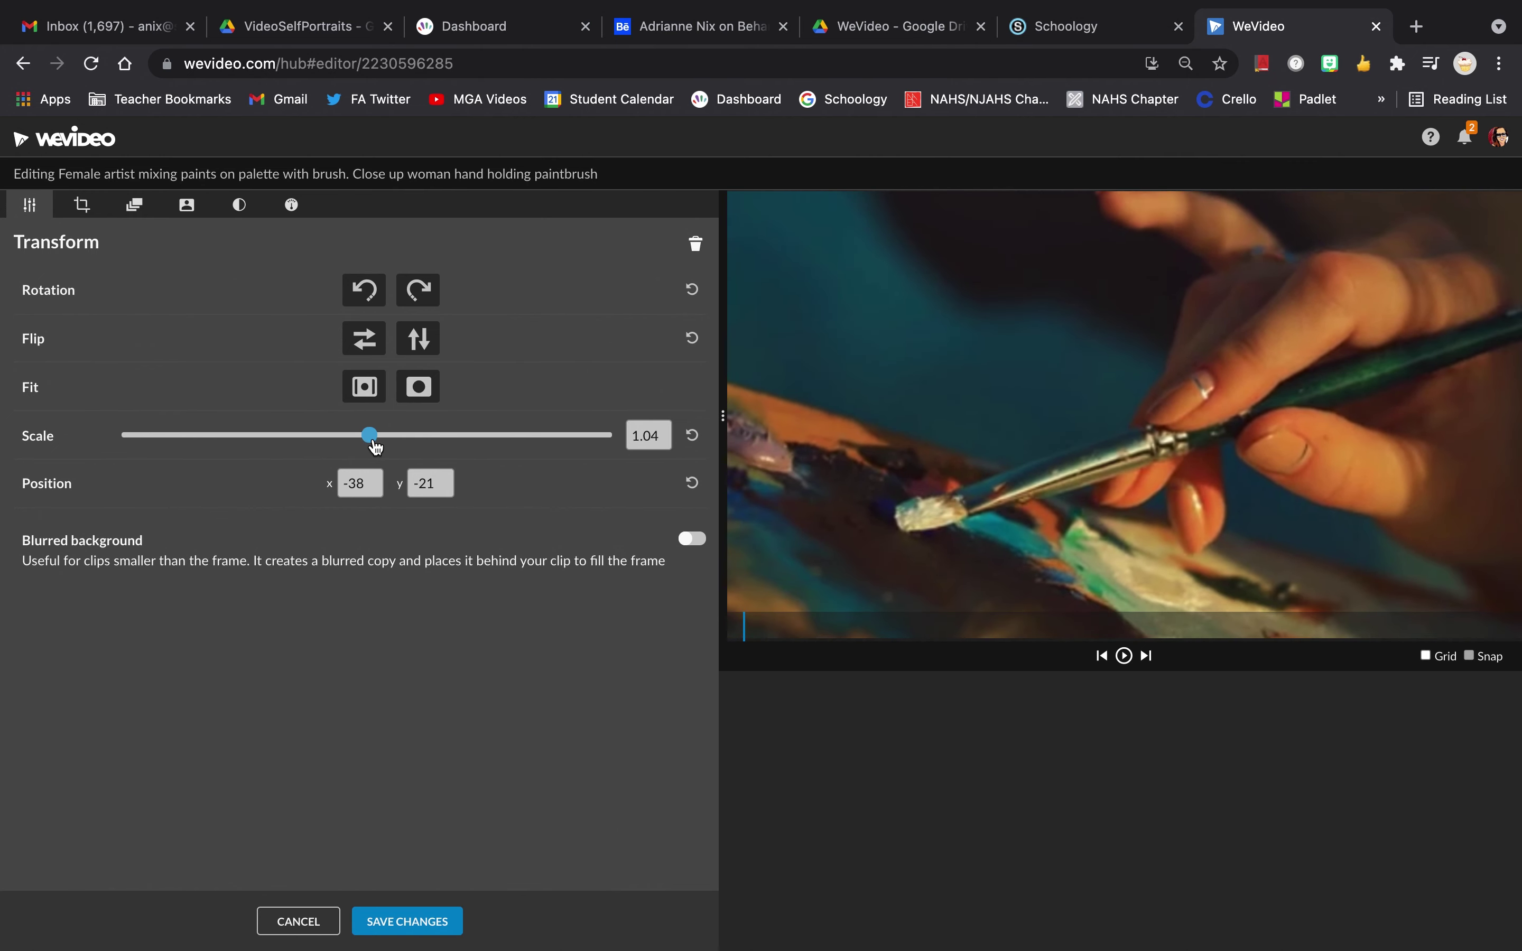
{"action": "left_click", "coordinate": [428, 923]}
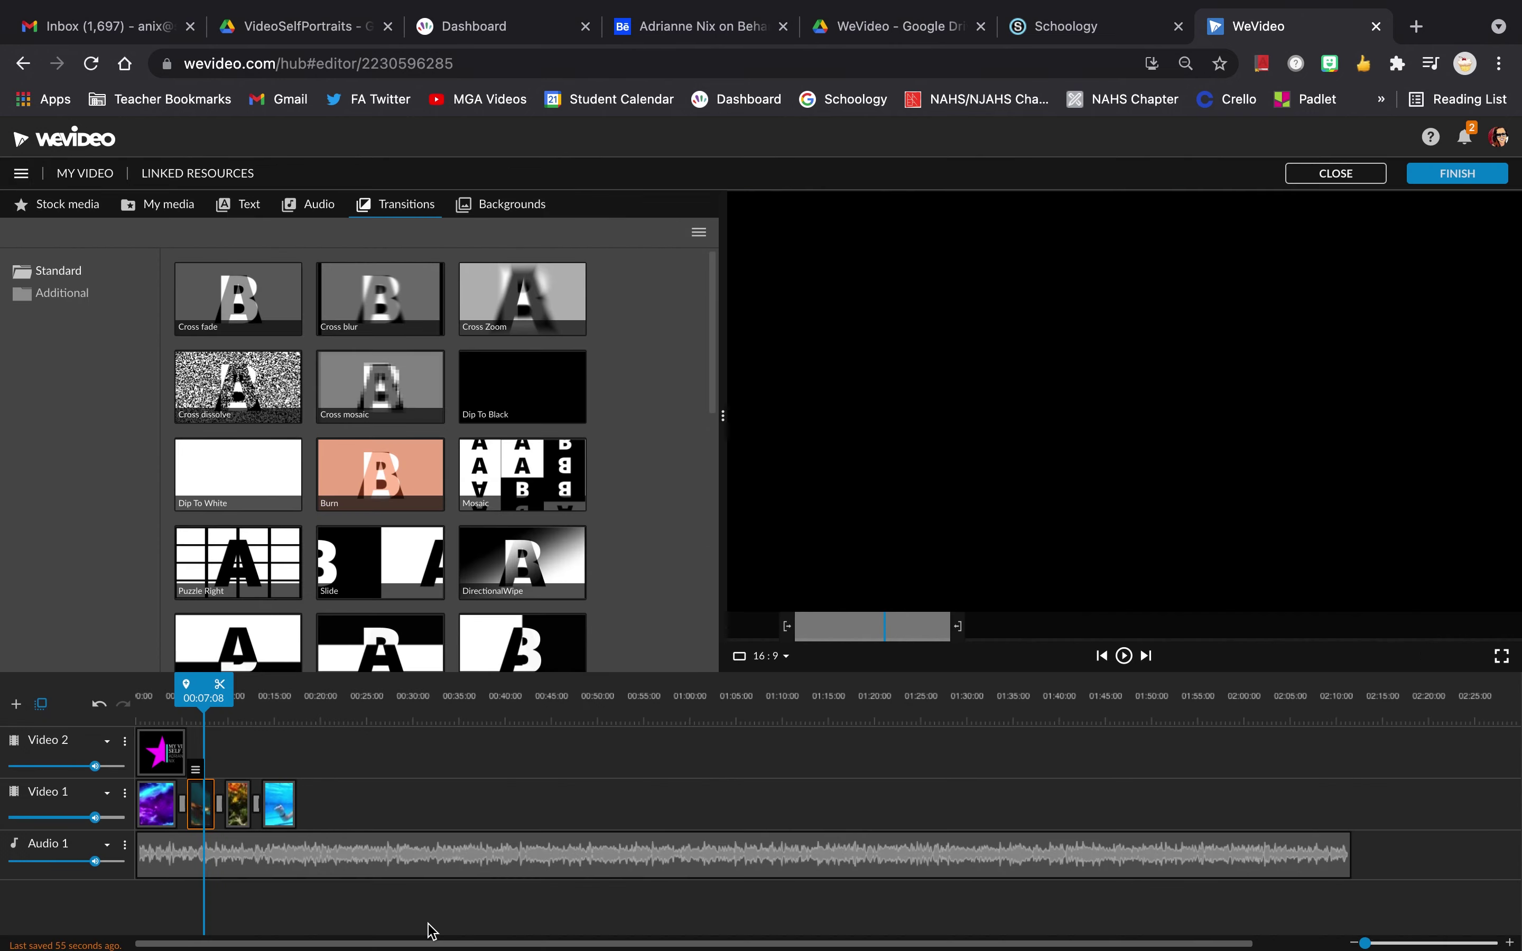
Place the Star - Lower third motion title on the Video 2 track above the painting clip.
{"action": "left_click", "coordinate": [261, 221]}
{"action": "left_click_drag", "start_coordinate": [718, 279], "coordinate": [709, 499]}
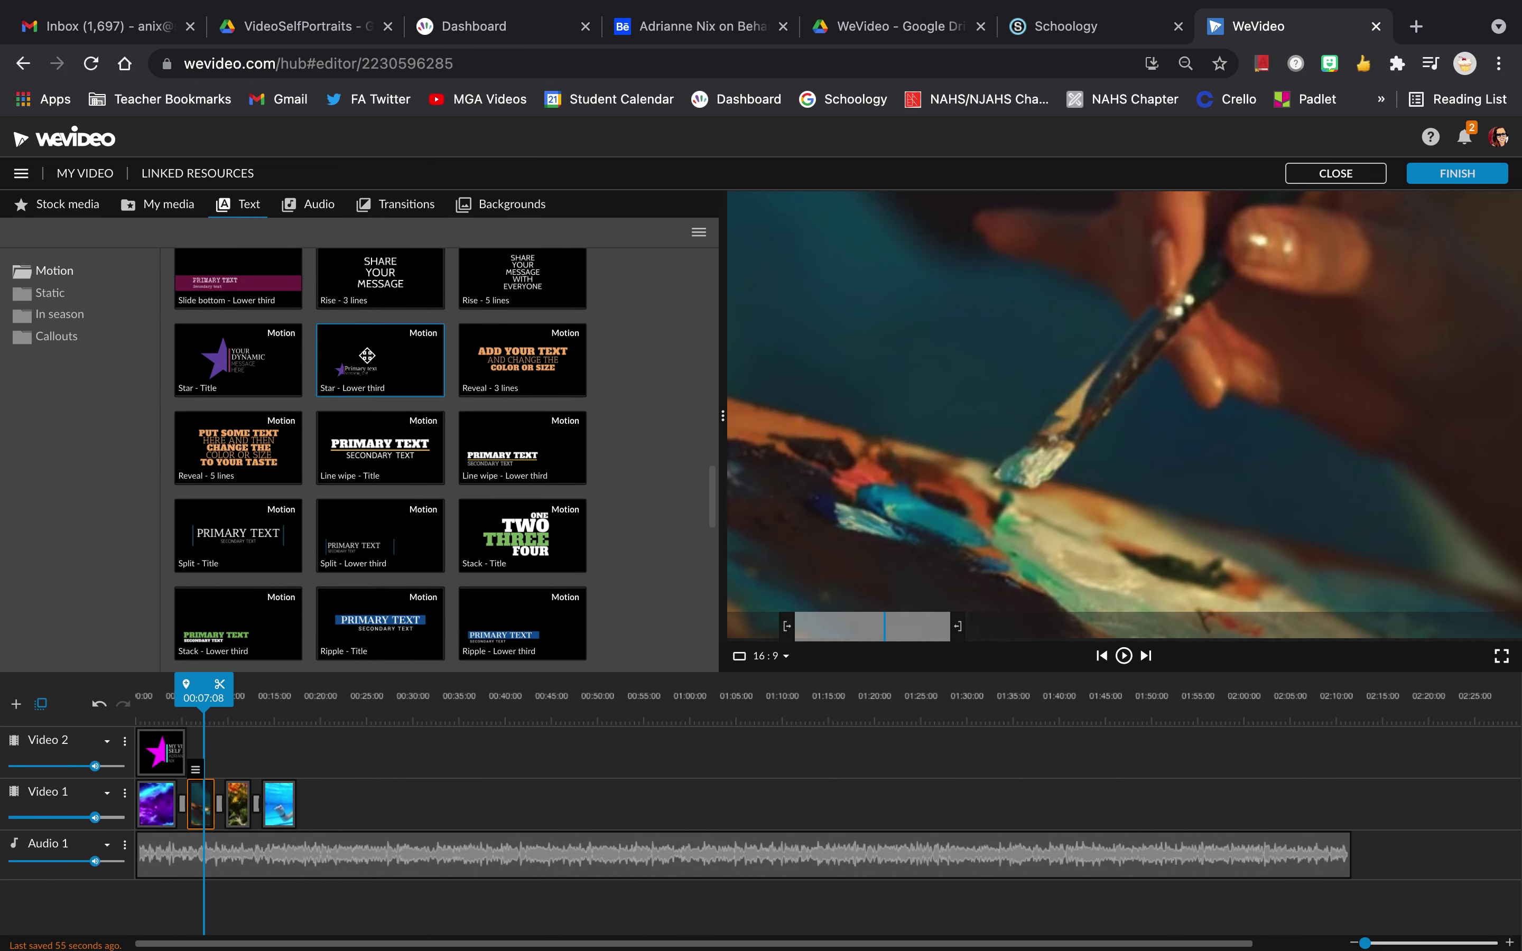
{"action": "left_click_drag", "start_coordinate": [374, 354], "coordinate": [215, 754]}
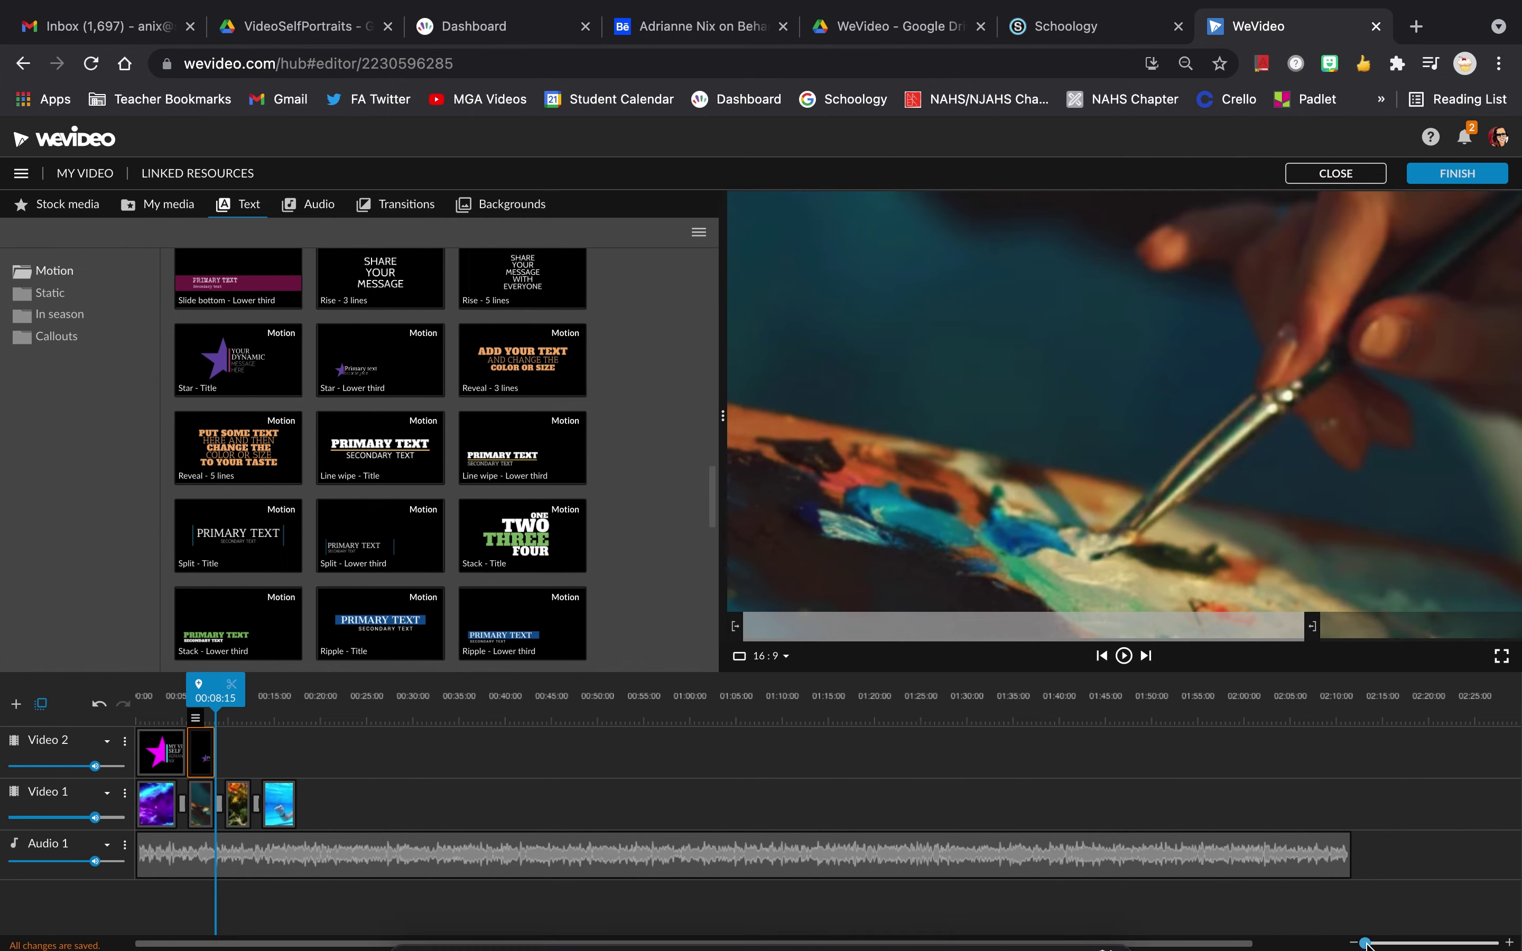
Set the lower-third title's primary text to "I love" and secondary text to "To paint", and save it.
{"action": "left_click_drag", "start_coordinate": [1364, 944], "coordinate": [1380, 945]}
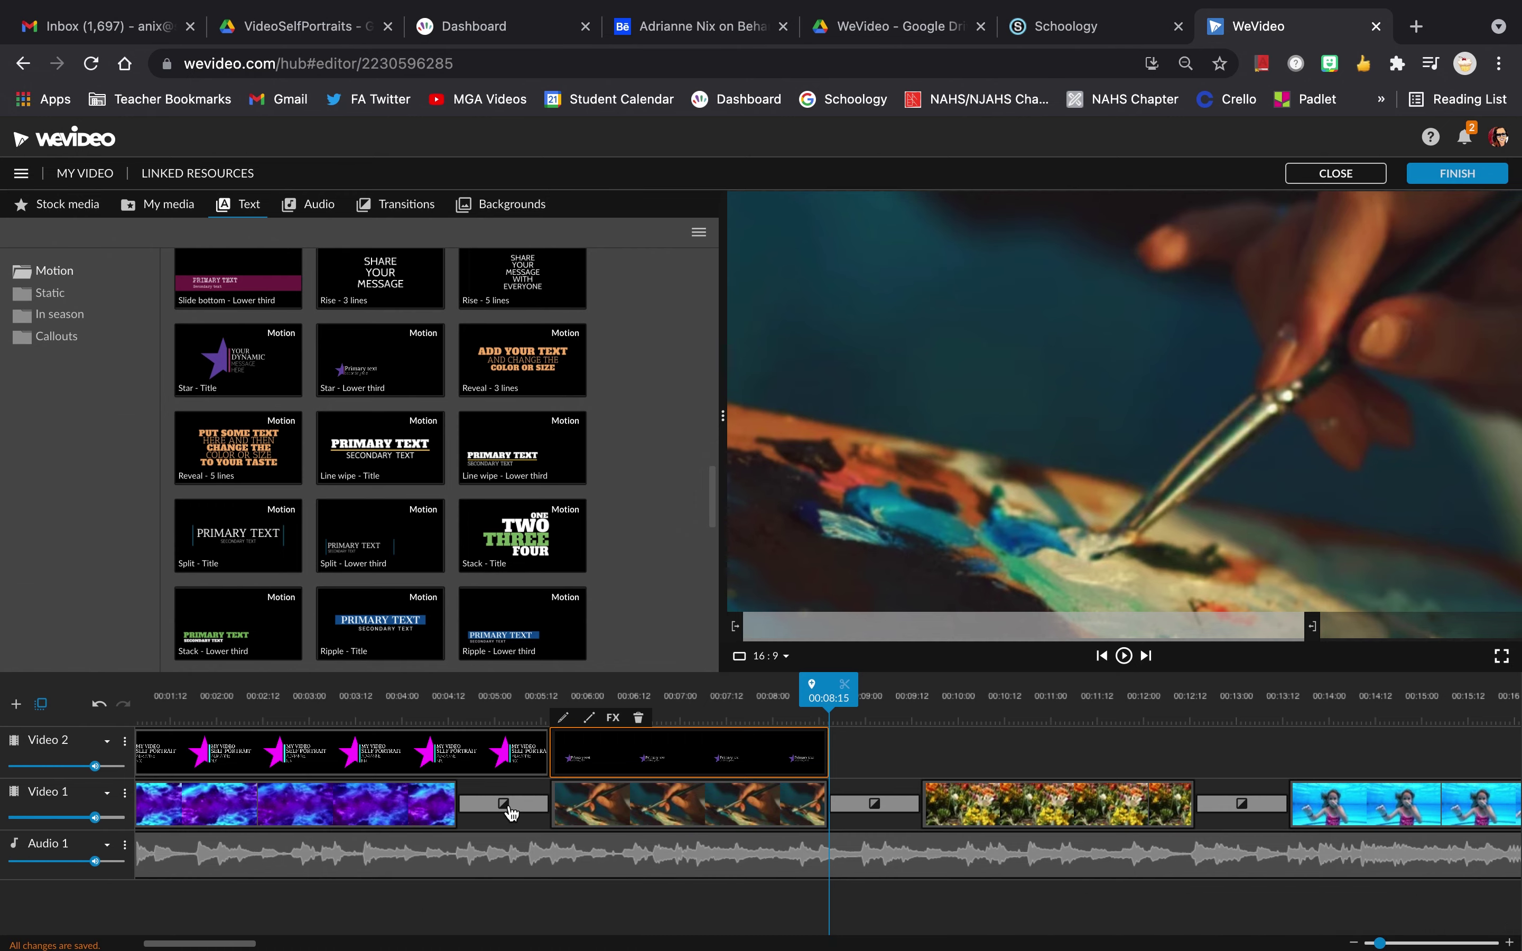
{"action": "left_click_drag", "start_coordinate": [819, 703], "coordinate": [546, 704]}
{"action": "left_click", "coordinate": [632, 771]}
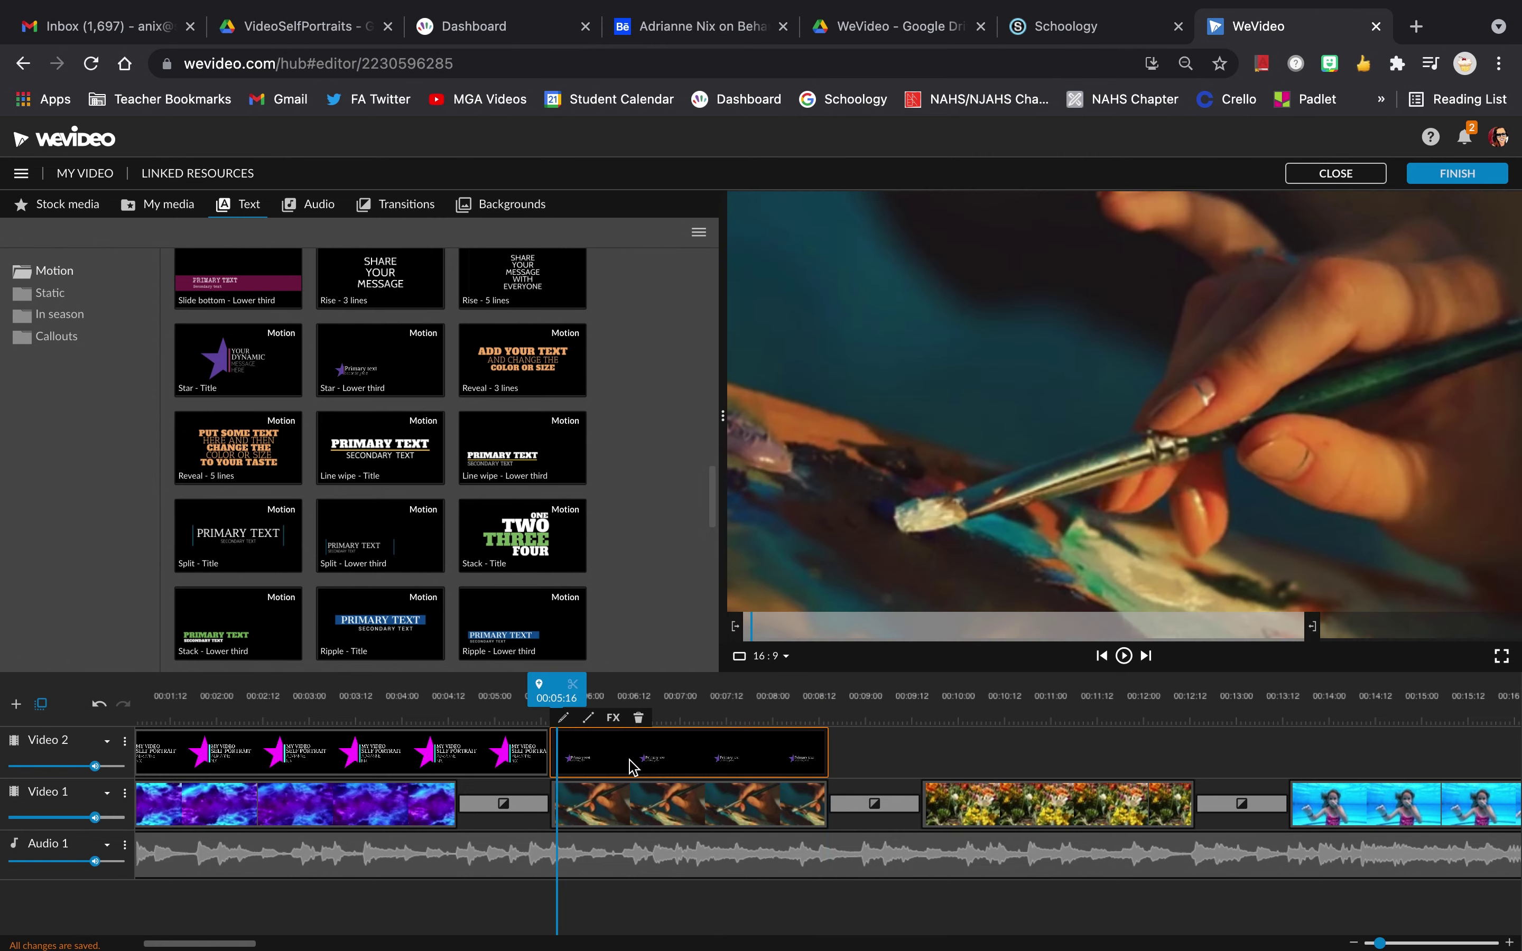
{"action": "double_click", "coordinate": [632, 767]}
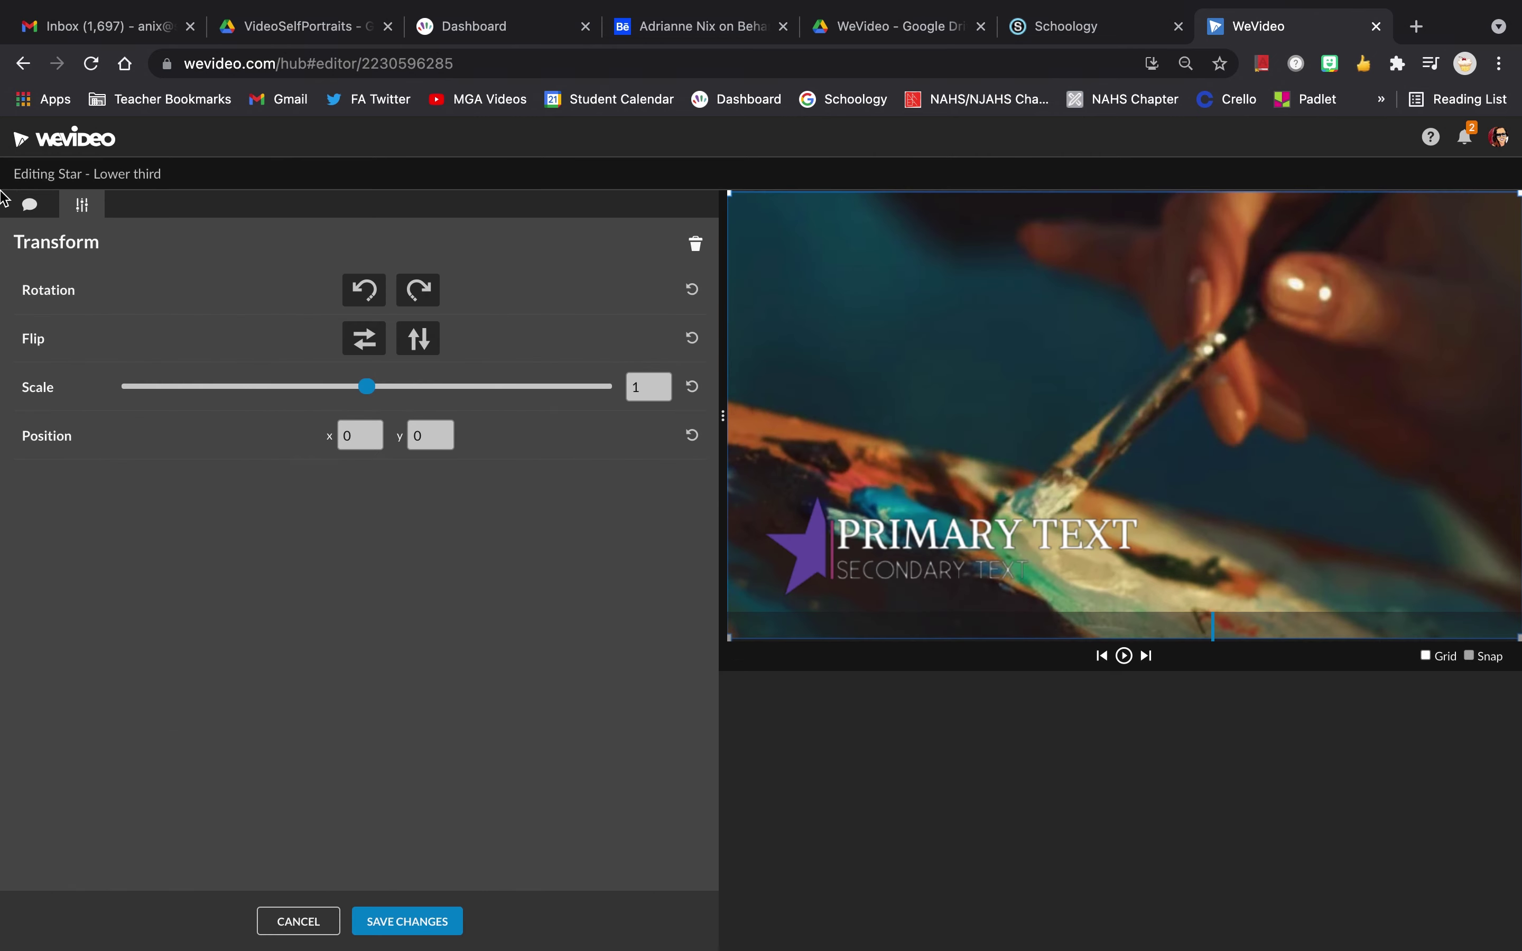
{"action": "left_click", "coordinate": [30, 204]}
{"action": "left_click", "coordinate": [211, 380]}
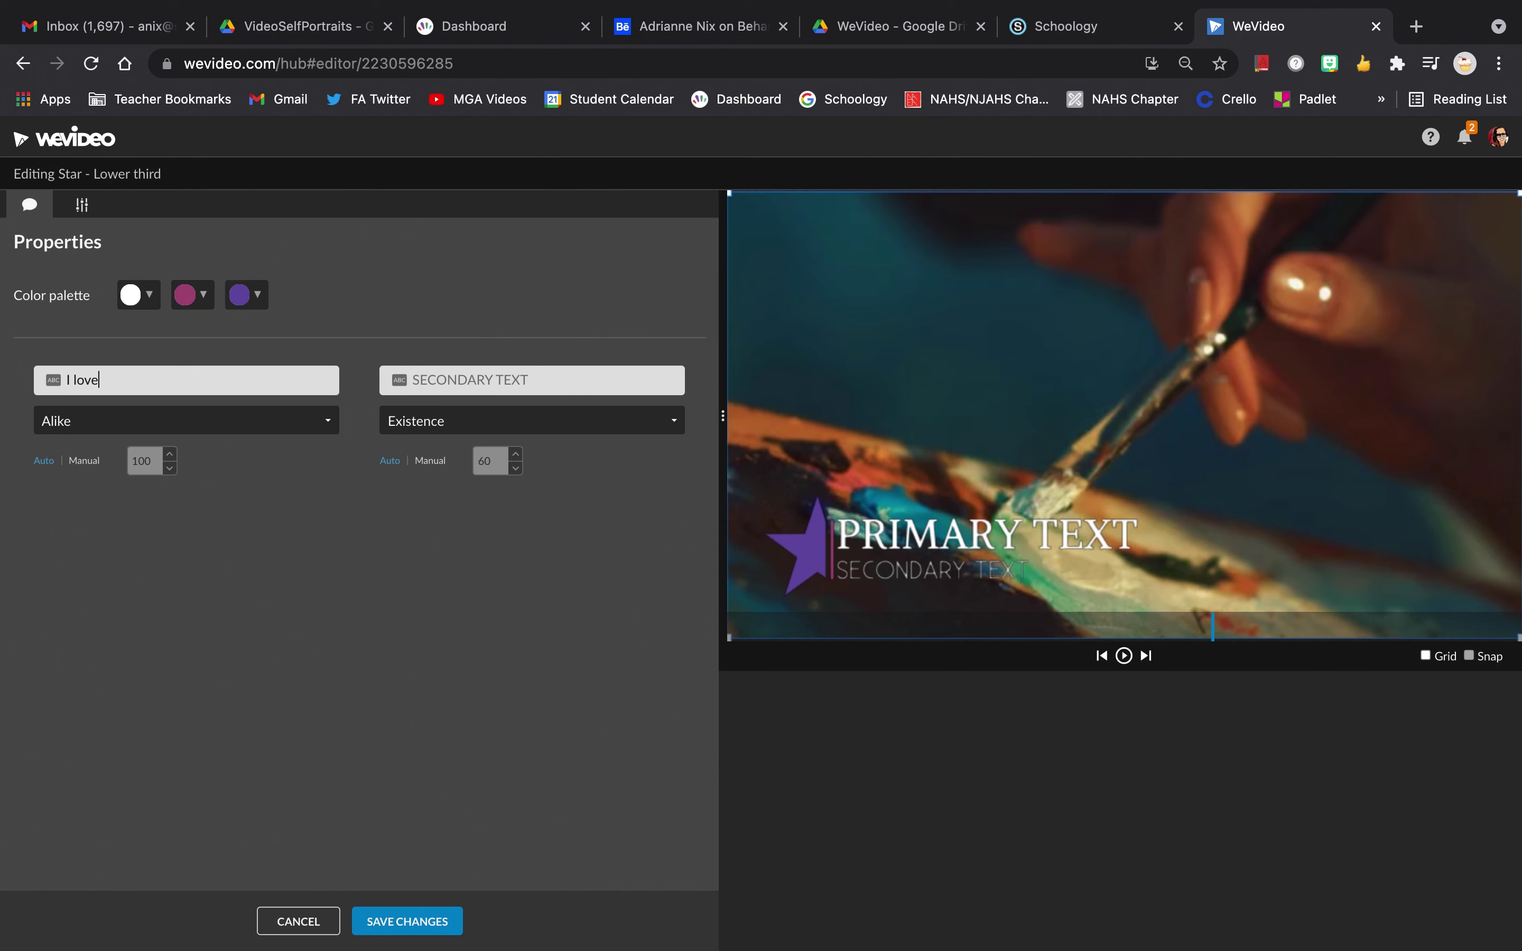
{"action": "left_click", "coordinate": [536, 377]}
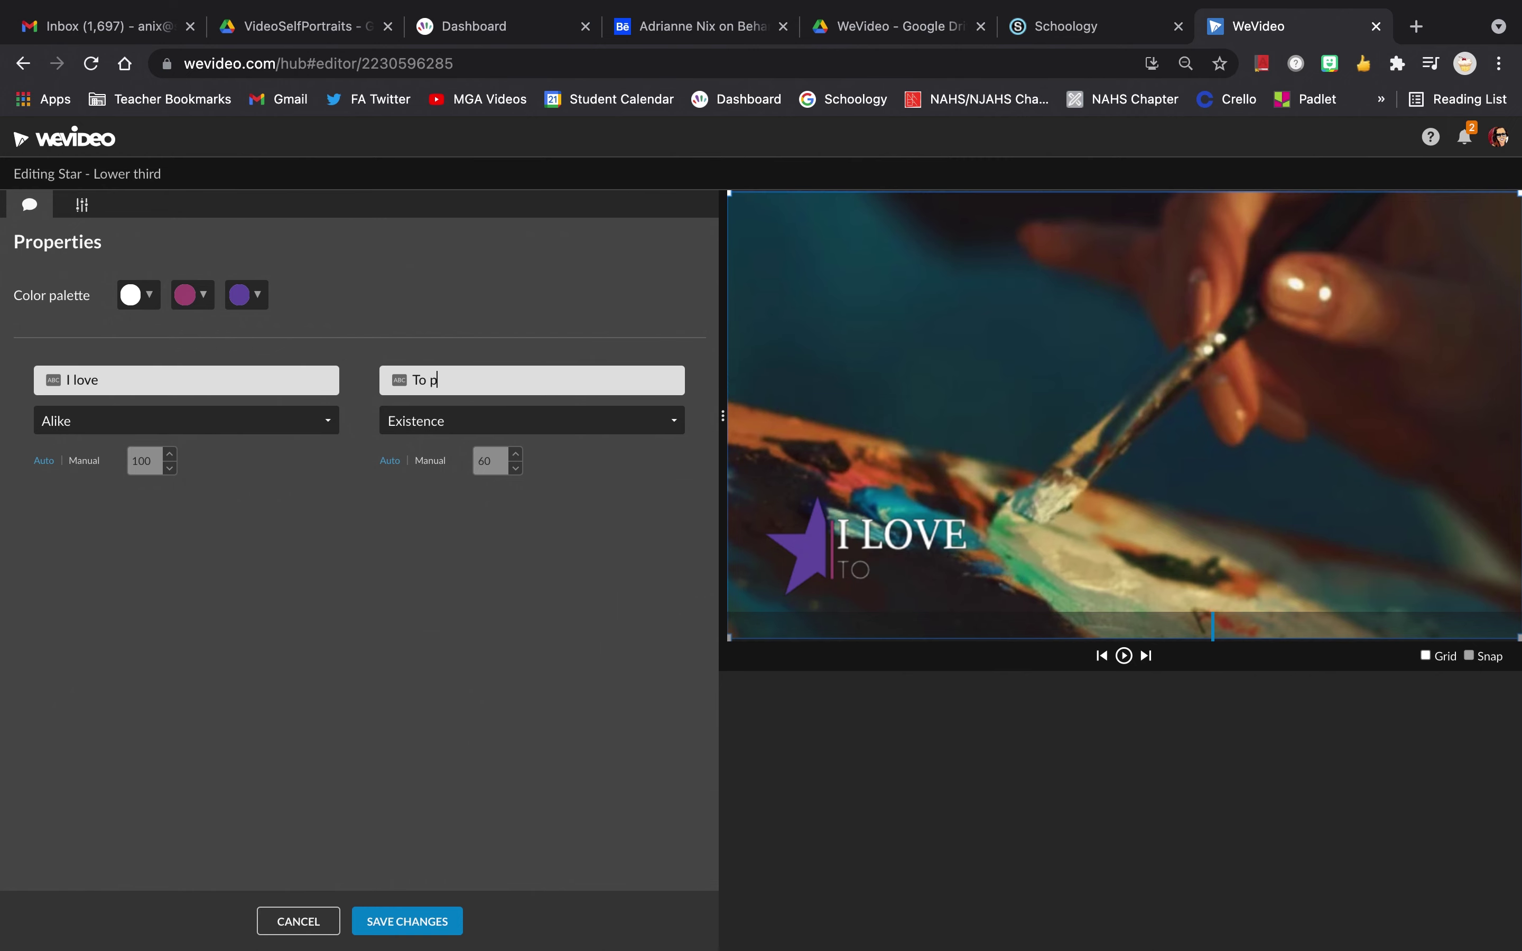
{"action": "left_click", "coordinate": [434, 922]}
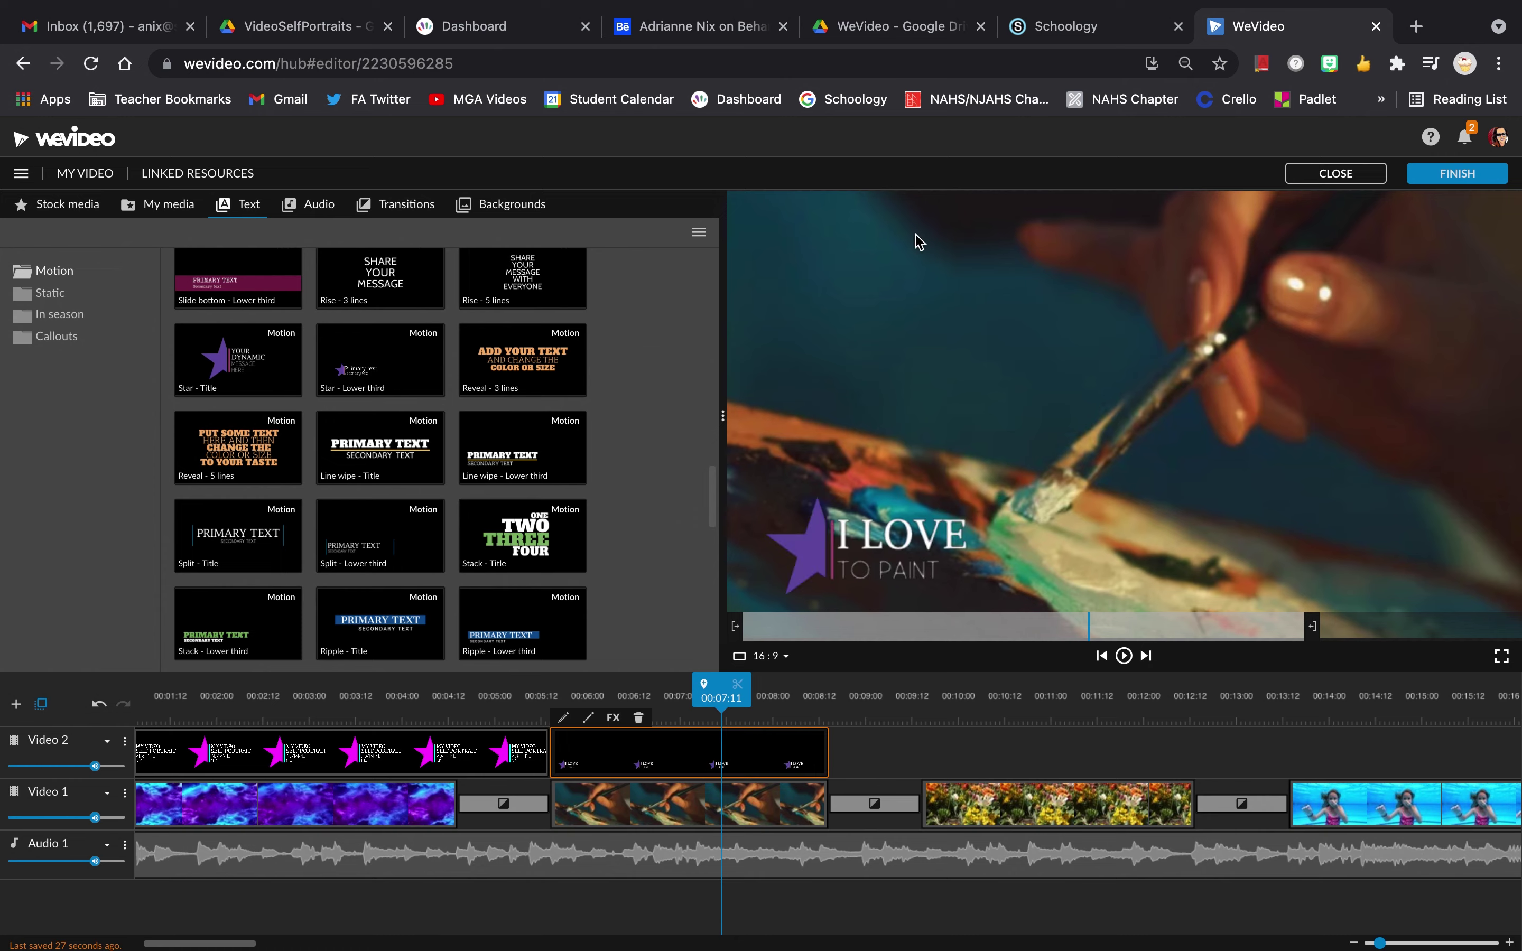
Scale the "I love To paint" title to 0.98, reposition it in the video frame's upper-left corner, save it and play it back.
{"action": "double_click", "coordinate": [676, 773]}
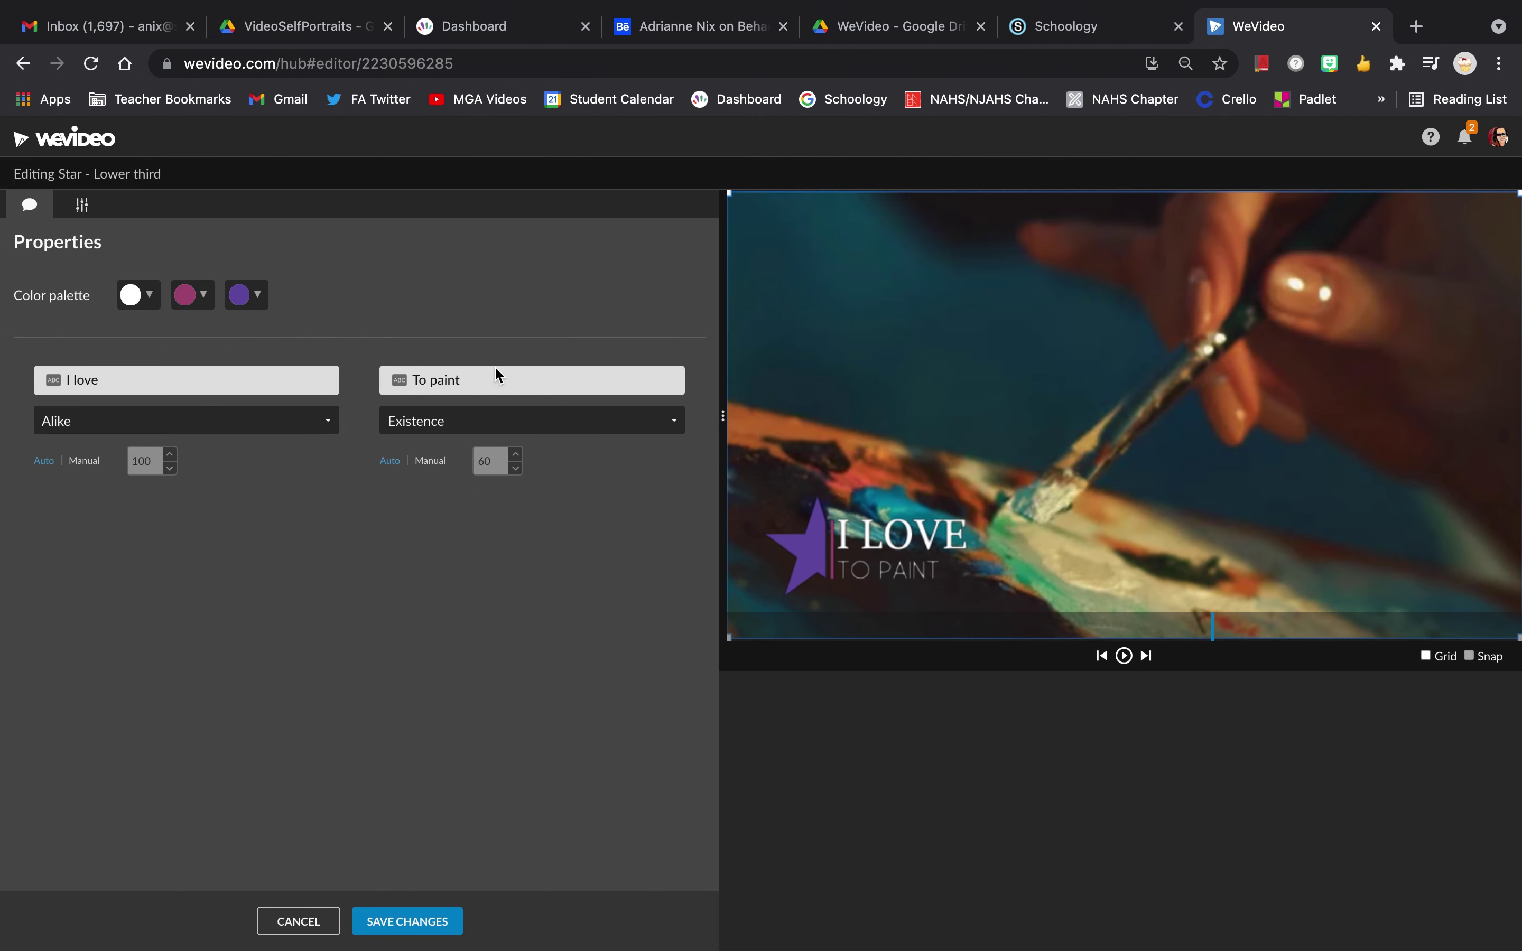
{"action": "left_click", "coordinate": [81, 206]}
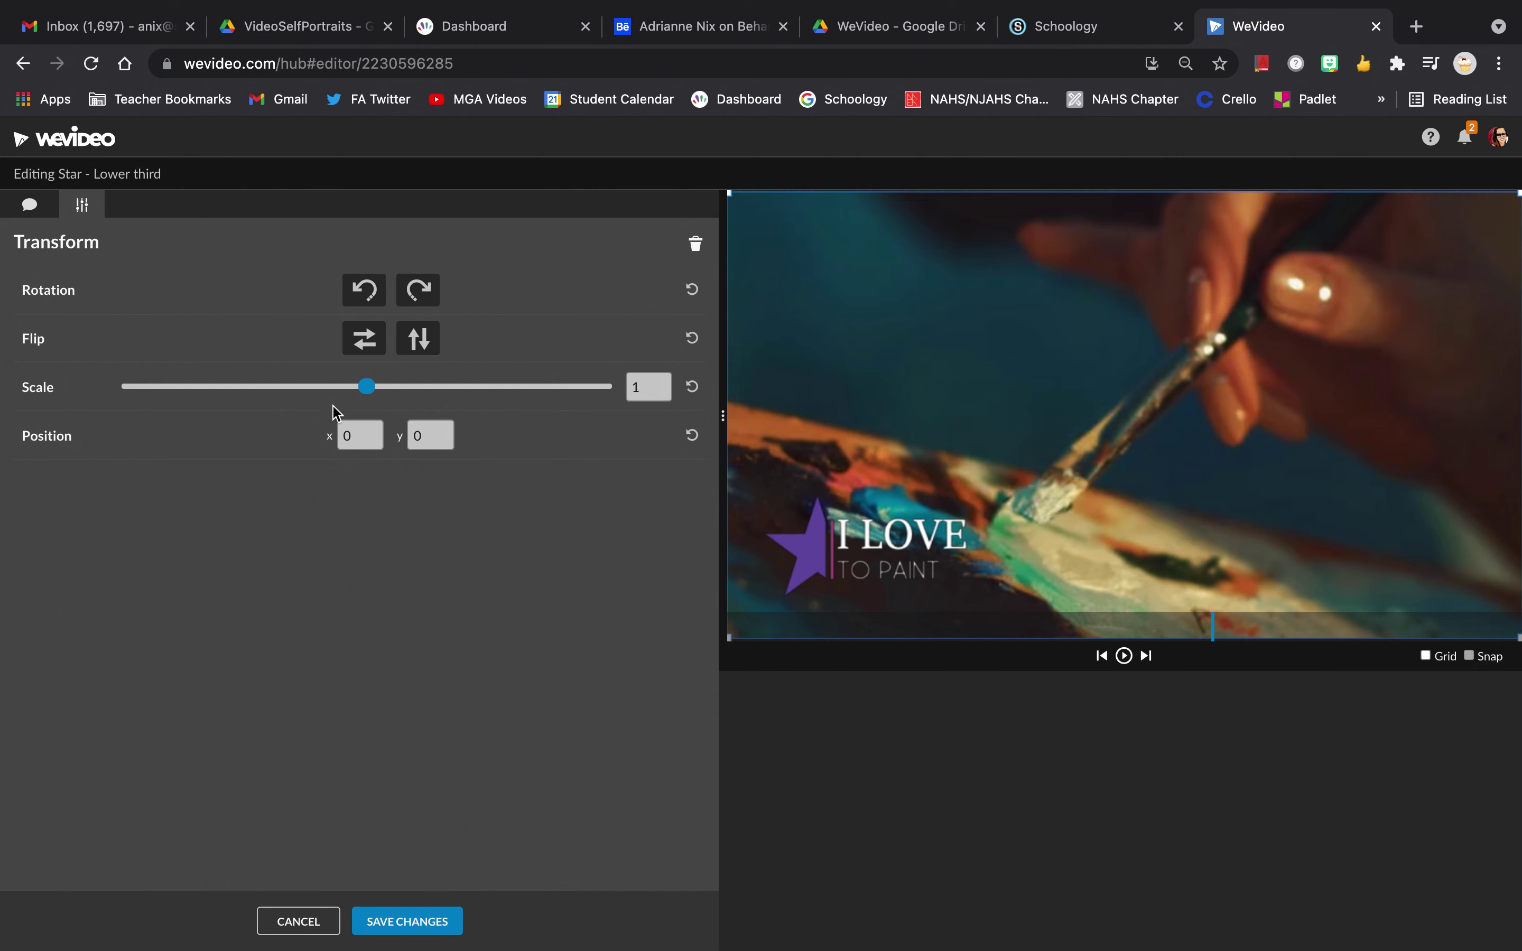
{"action": "mouse_move", "coordinate": [368, 390]}
{"action": "left_mouse_down"}
{"action": "mouse_move", "coordinate": [391, 390]}
{"action": "mouse_move", "coordinate": [350, 390]}
{"action": "mouse_move", "coordinate": [363, 391]}
{"action": "left_mouse_up"}
{"action": "left_click_drag", "start_coordinate": [869, 522], "coordinate": [833, 232]}
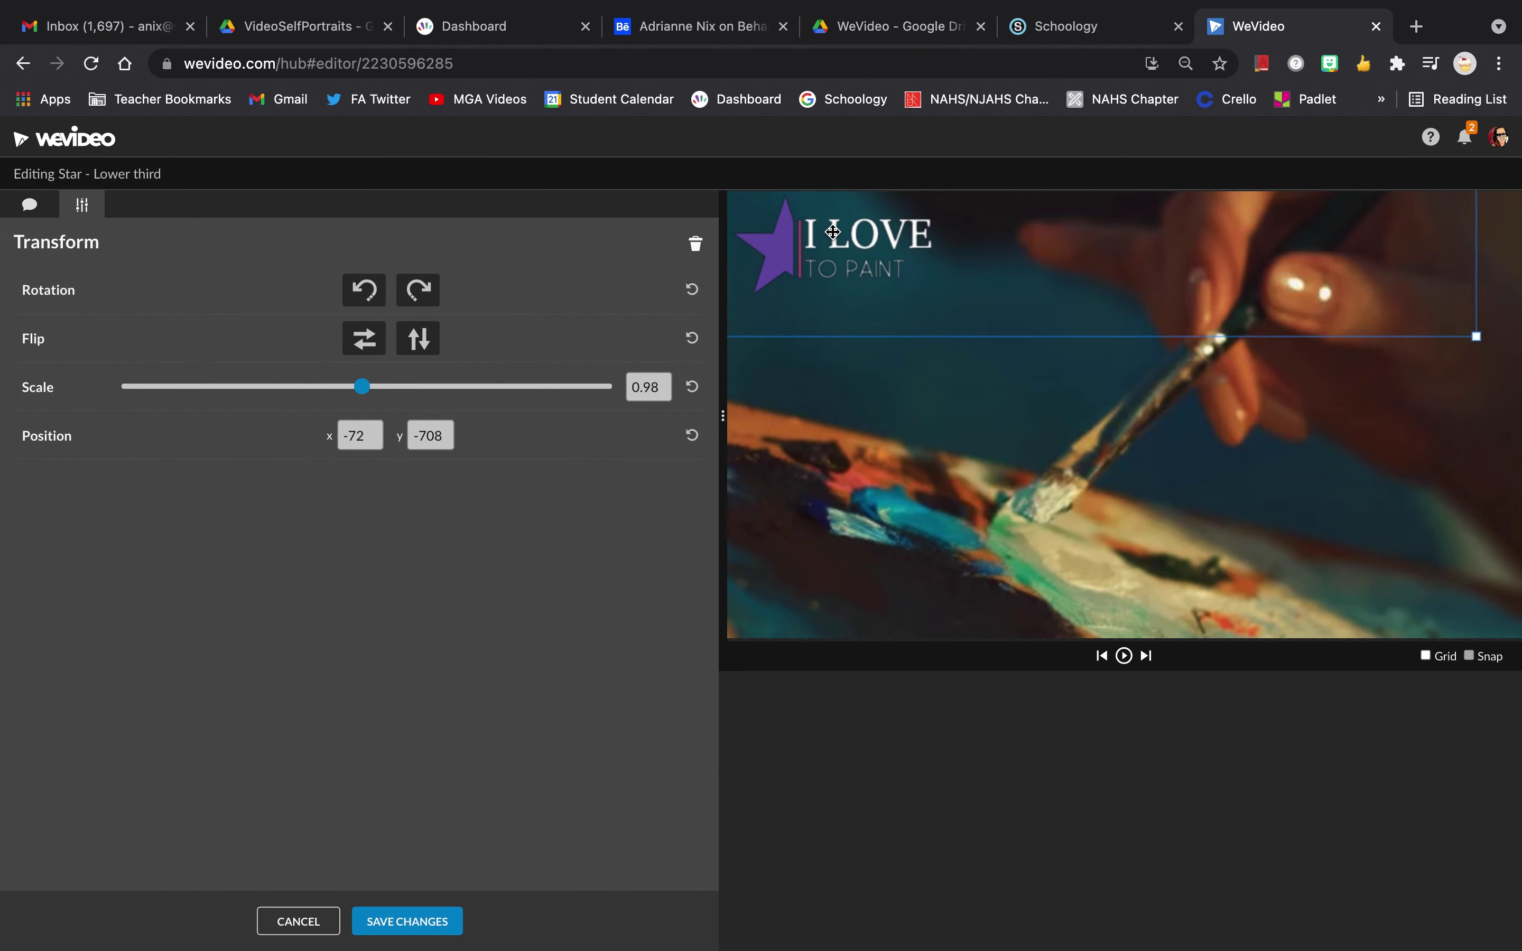
{"action": "left_click", "coordinate": [434, 922]}
{"action": "left_click_drag", "start_coordinate": [735, 712], "coordinate": [550, 710]}
{"action": "key", "text": "space"}
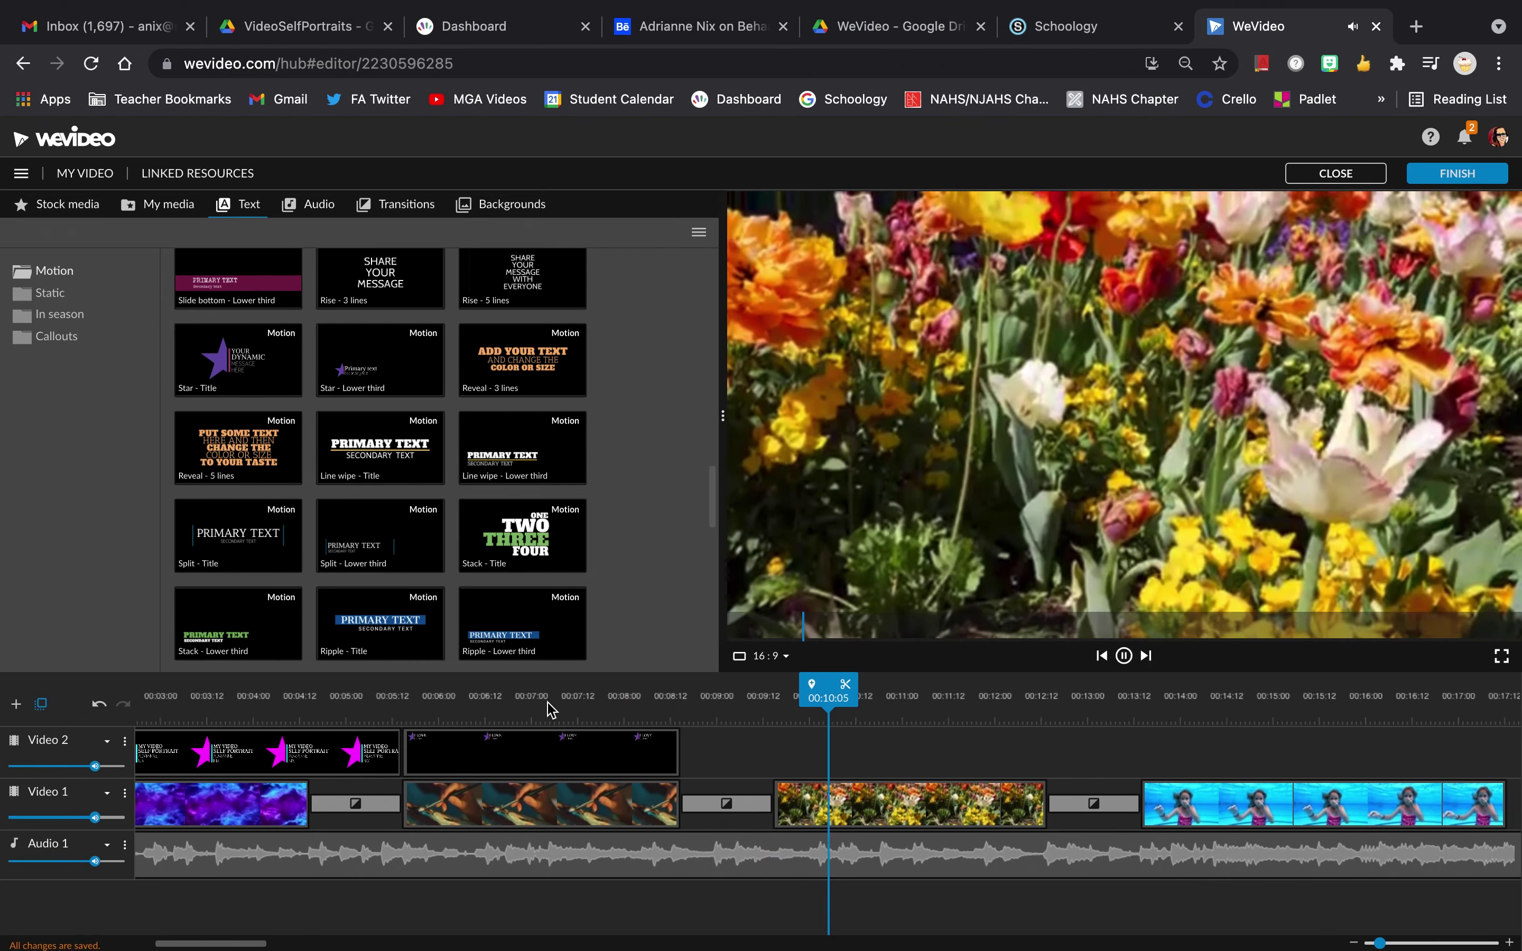
Copy the "I love To paint" title and paste it above the flower clip at 00:09:15.
{"action": "left_click", "coordinate": [550, 752]}
{"action": "left_click_drag", "start_coordinate": [838, 693], "coordinate": [689, 733]}
{"action": "key", "text": "Left"}
{"action": "key", "text": "Left"}
{"action": "key", "text": "Left"}
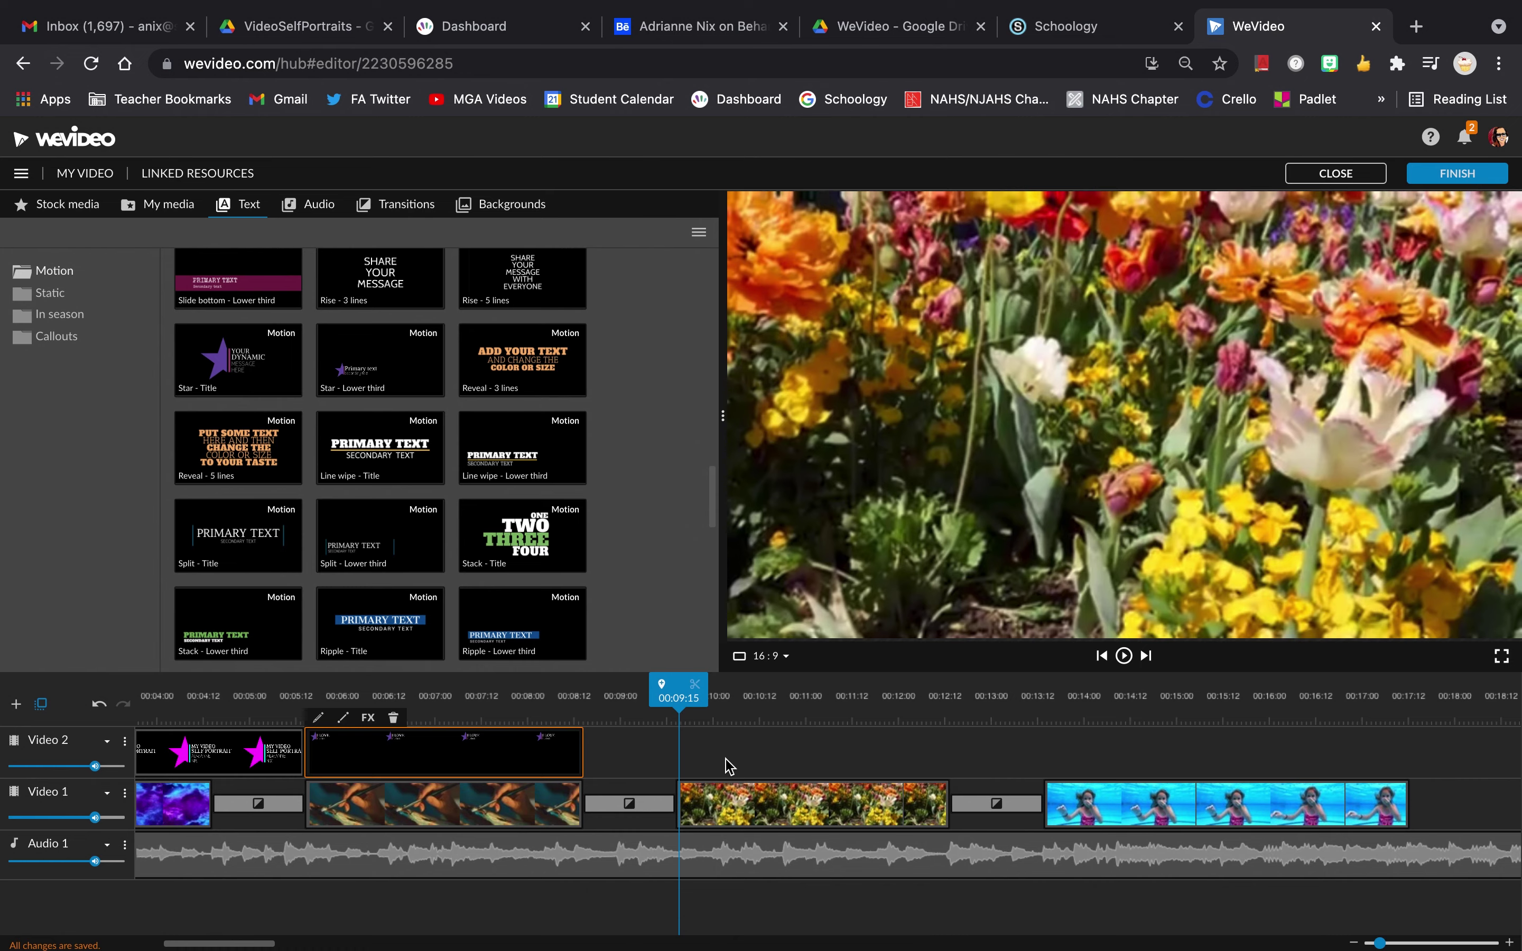
{"action": "key", "text": "ctrl+v"}
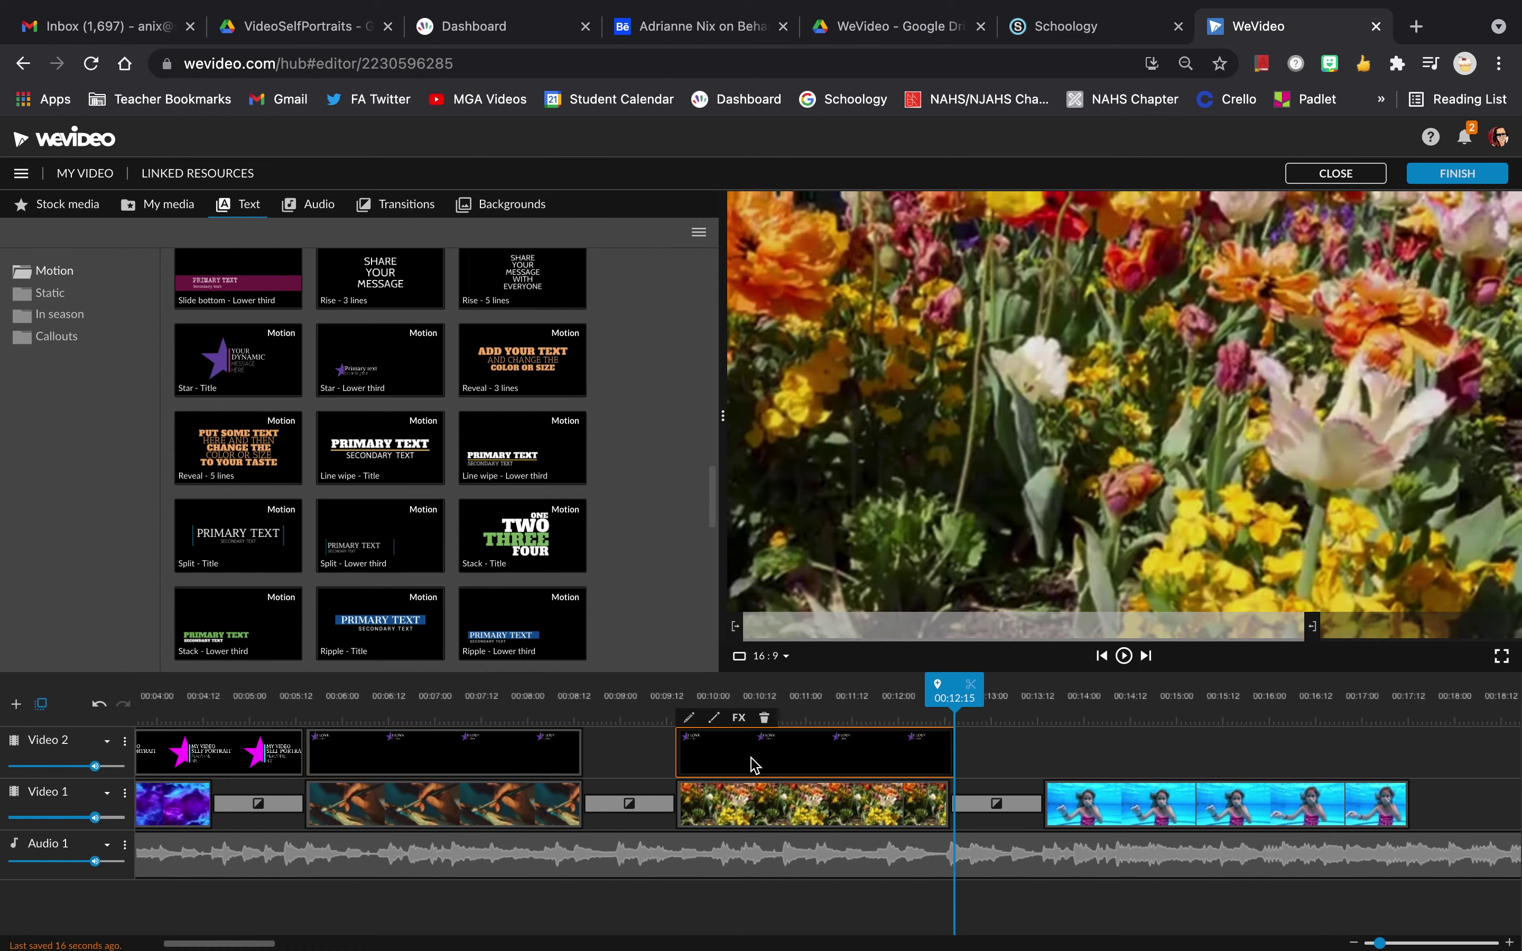
Change the secondary text of the flower clip's title to "my garden", save it and review the titled clips in playback.
{"action": "left_click_drag", "start_coordinate": [953, 718], "coordinate": [700, 723]}
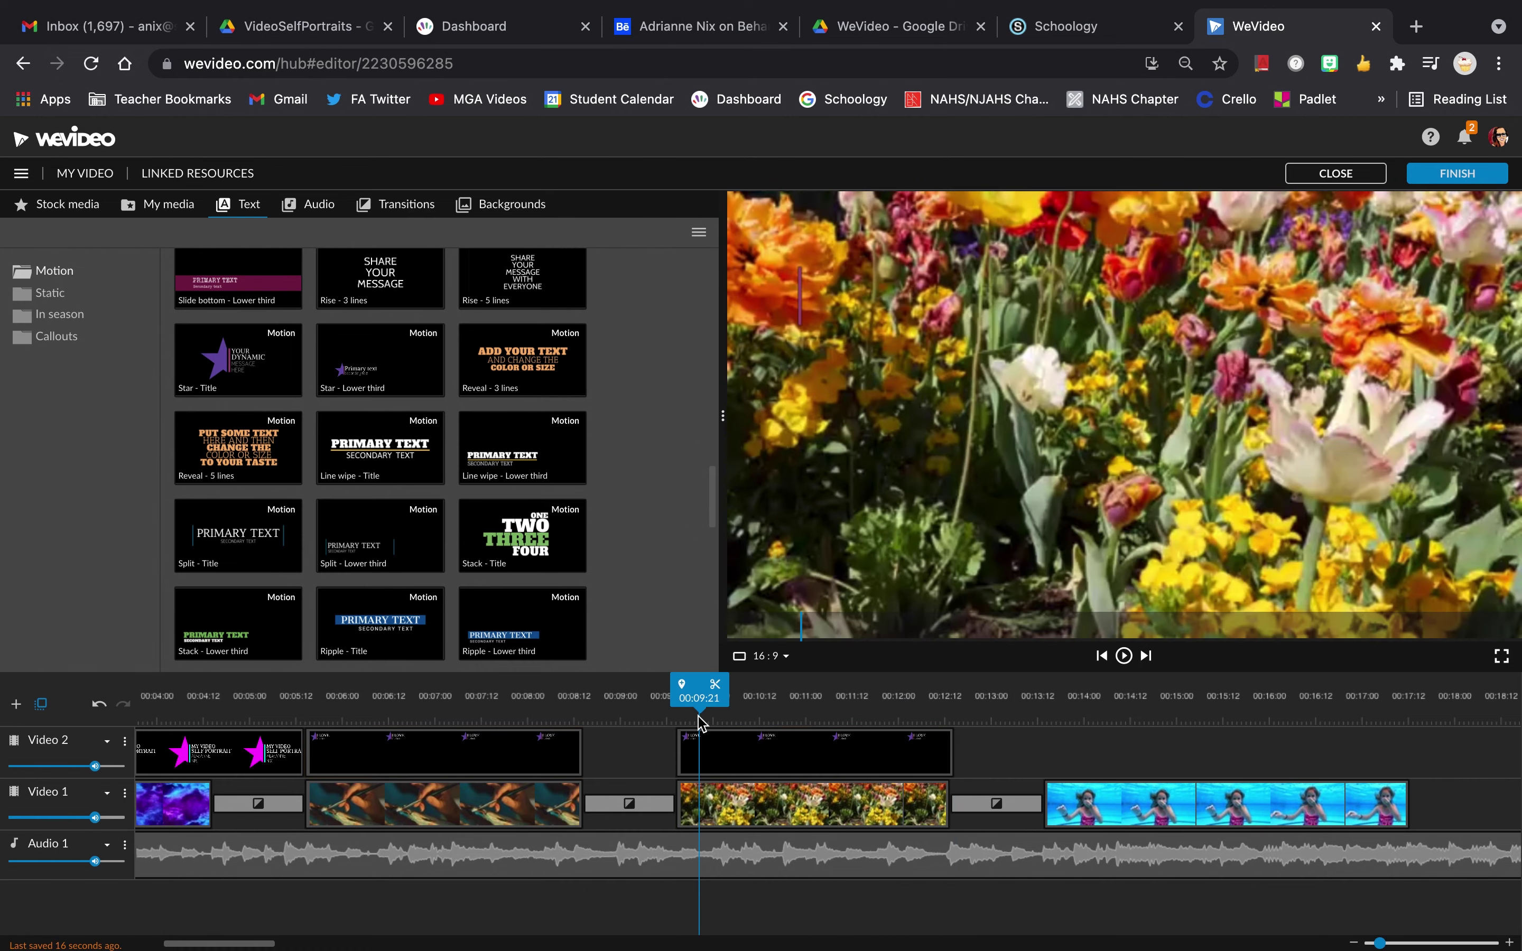
{"action": "left_click", "coordinate": [730, 763]}
{"action": "double_click", "coordinate": [729, 763]}
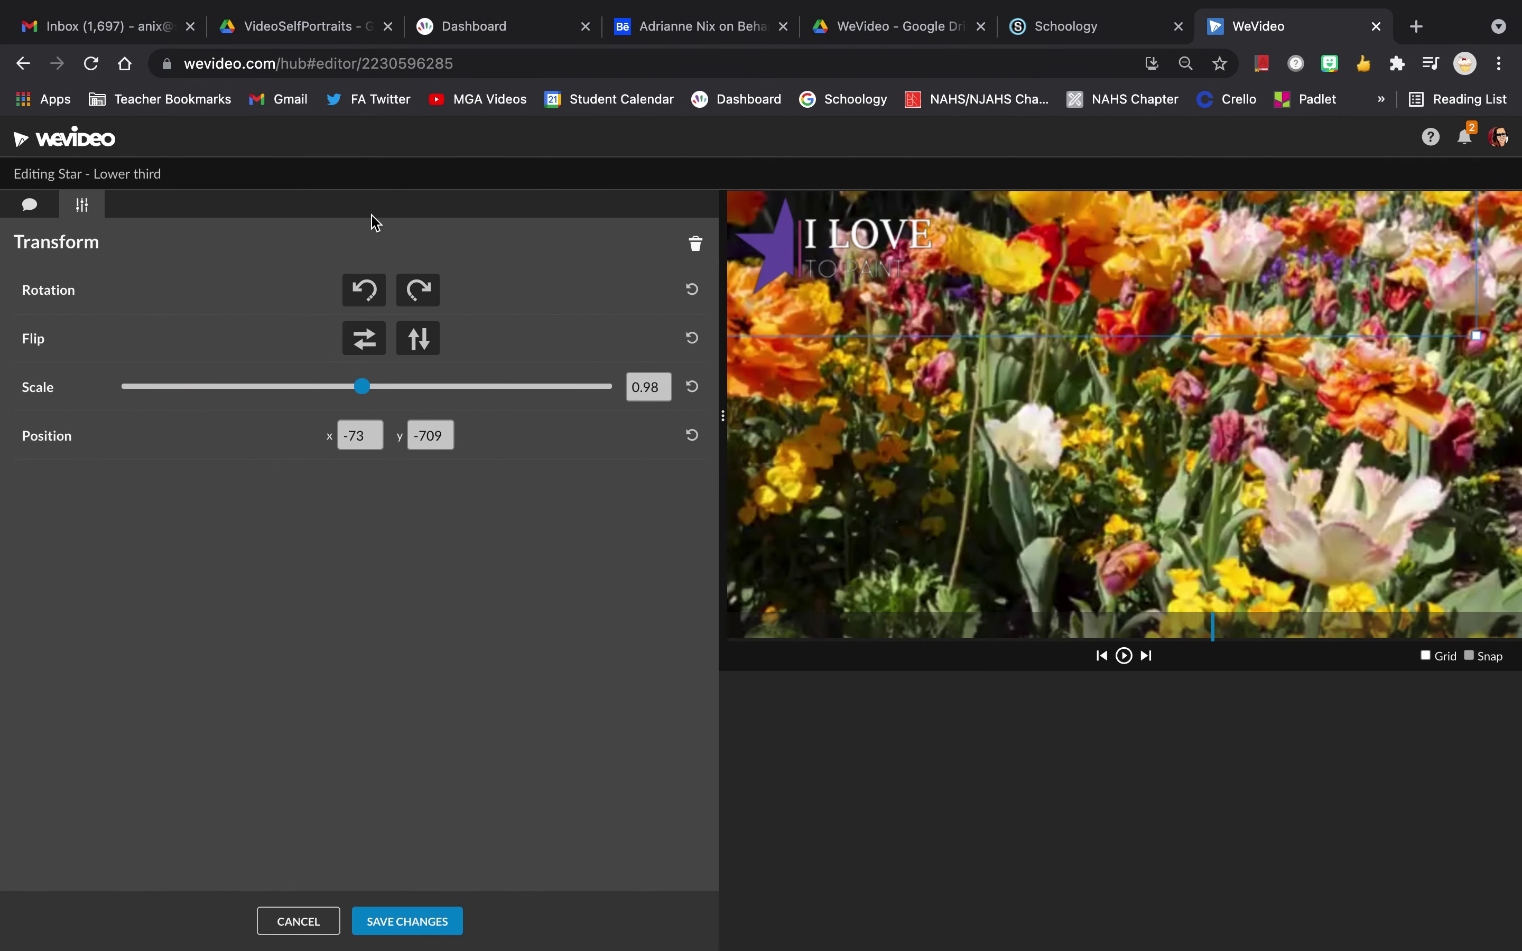
{"action": "left_click", "coordinate": [27, 207]}
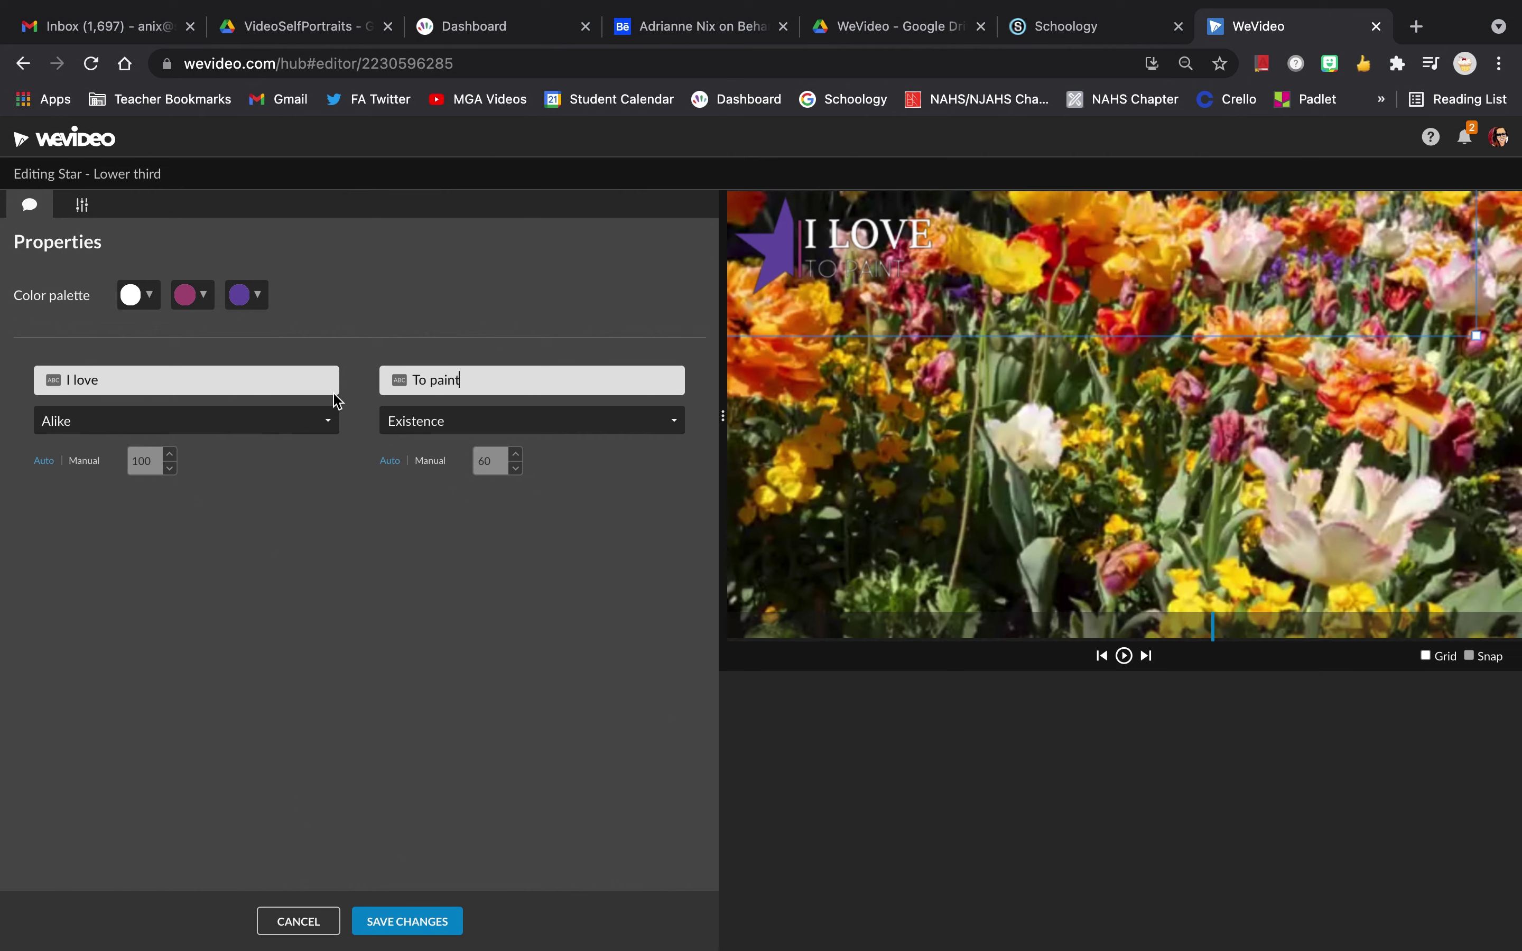
{"action": "double_click", "coordinate": [434, 381]}
{"action": "left_click", "coordinate": [406, 382], "text": "shift"}
{"action": "type", "text": "my garden"}
{"action": "left_click", "coordinate": [447, 922]}
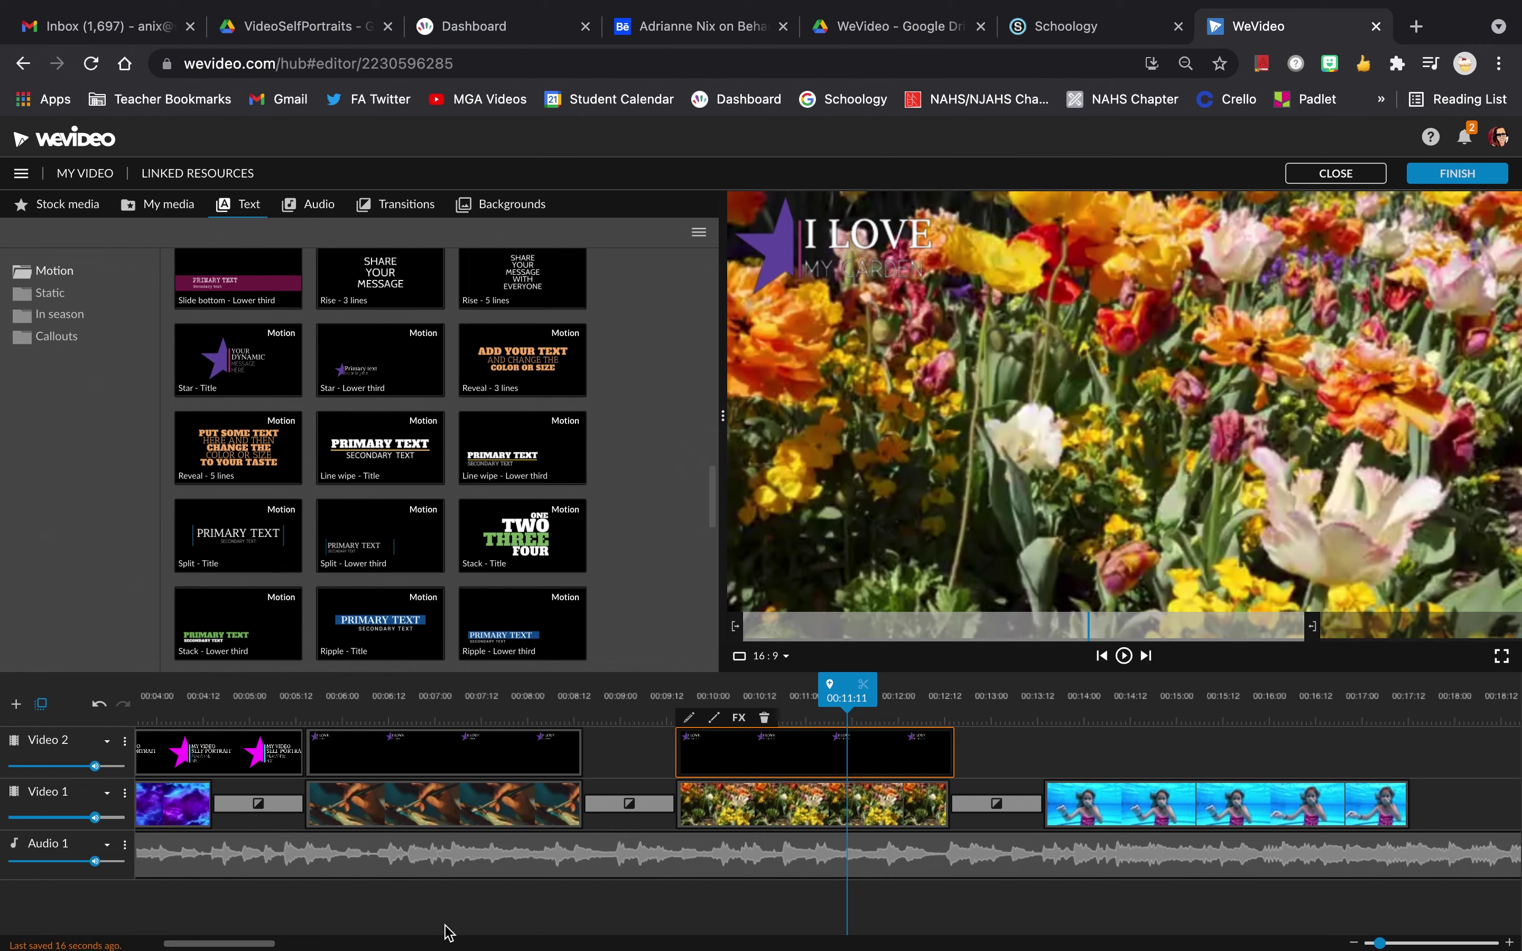
{"action": "left_click_drag", "start_coordinate": [847, 703], "coordinate": [1054, 707]}
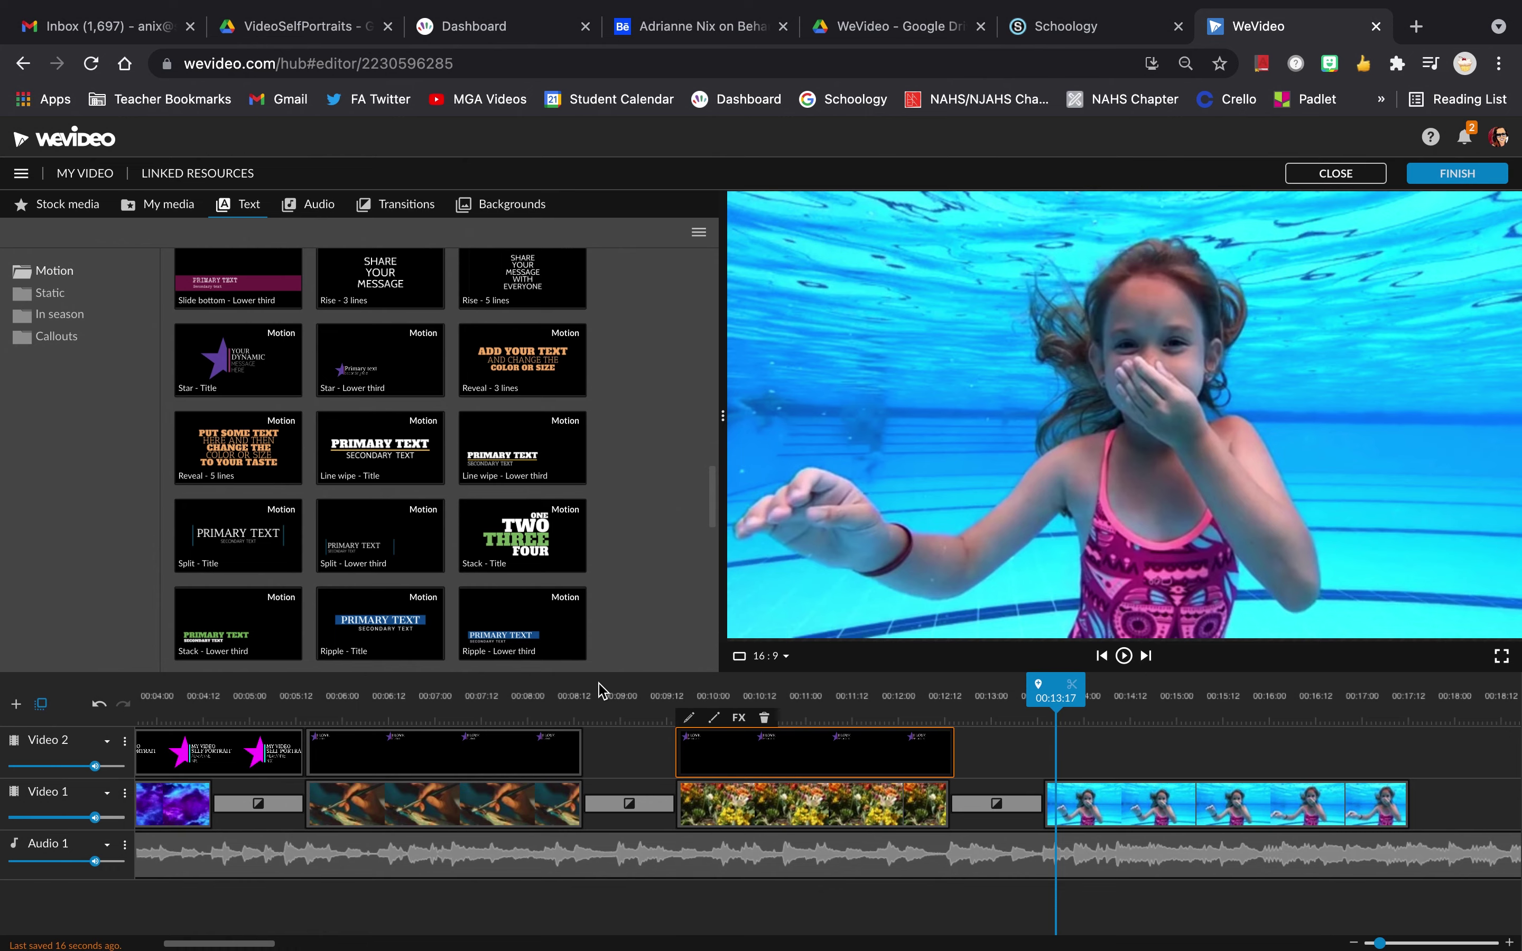
{"action": "mouse_move", "coordinate": [994, 697]}
{"action": "left_mouse_down"}
{"action": "mouse_move", "coordinate": [380, 698]}
{"action": "mouse_move", "coordinate": [393, 696]}
{"action": "left_mouse_up"}
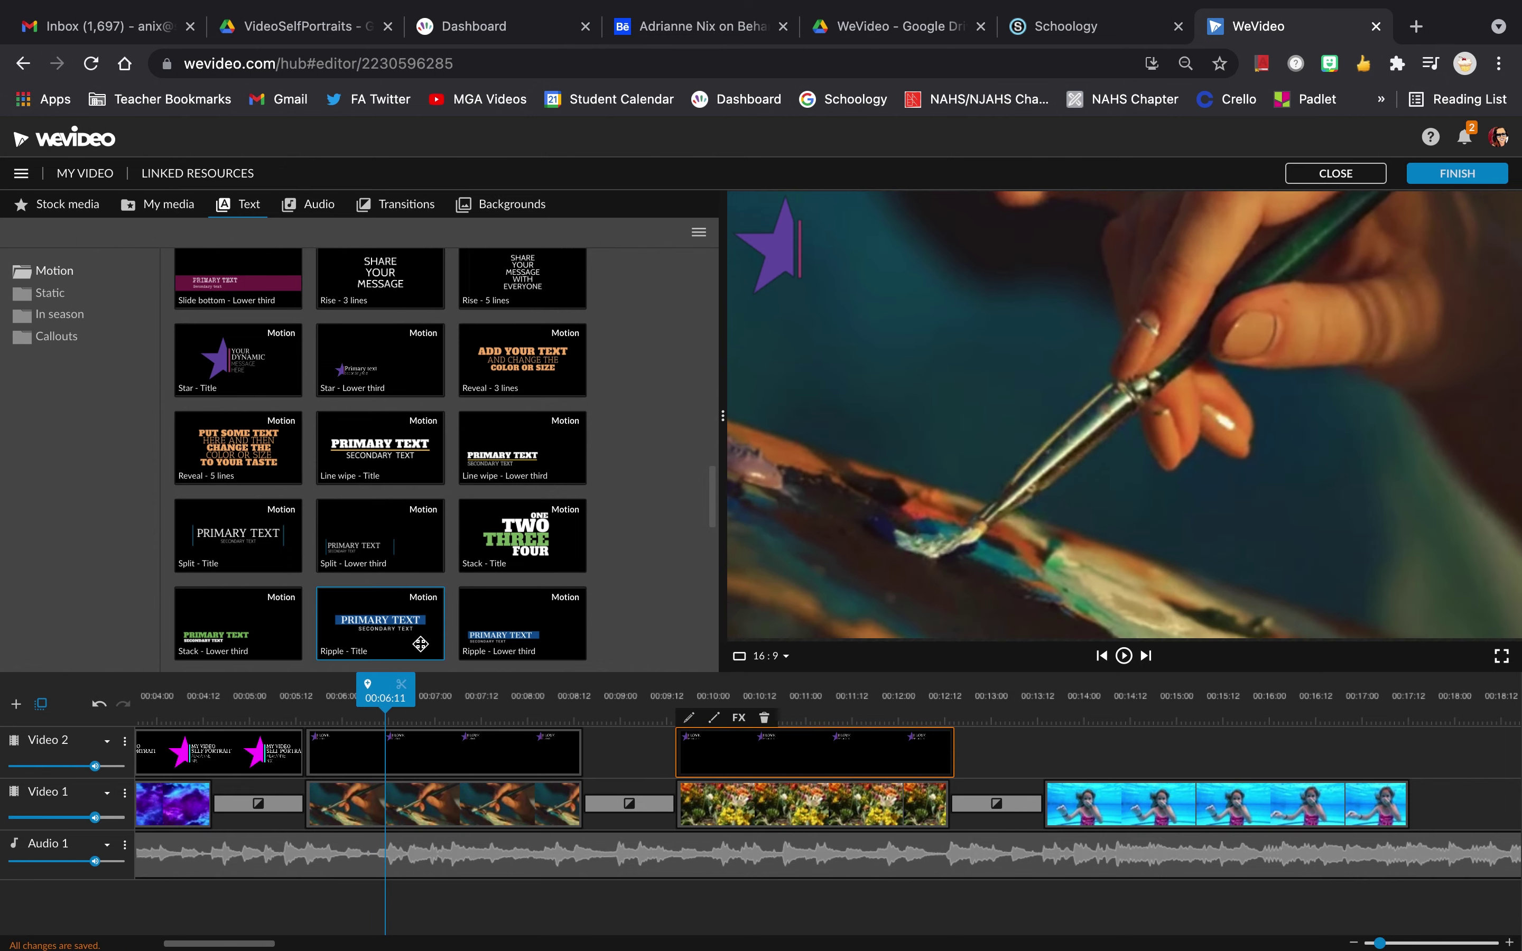
{"action": "mouse_move", "coordinate": [398, 690]}
{"action": "left_mouse_down"}
{"action": "mouse_move", "coordinate": [257, 697]}
{"action": "mouse_move", "coordinate": [290, 702]}
{"action": "left_mouse_up"}
{"action": "key", "text": "space"}
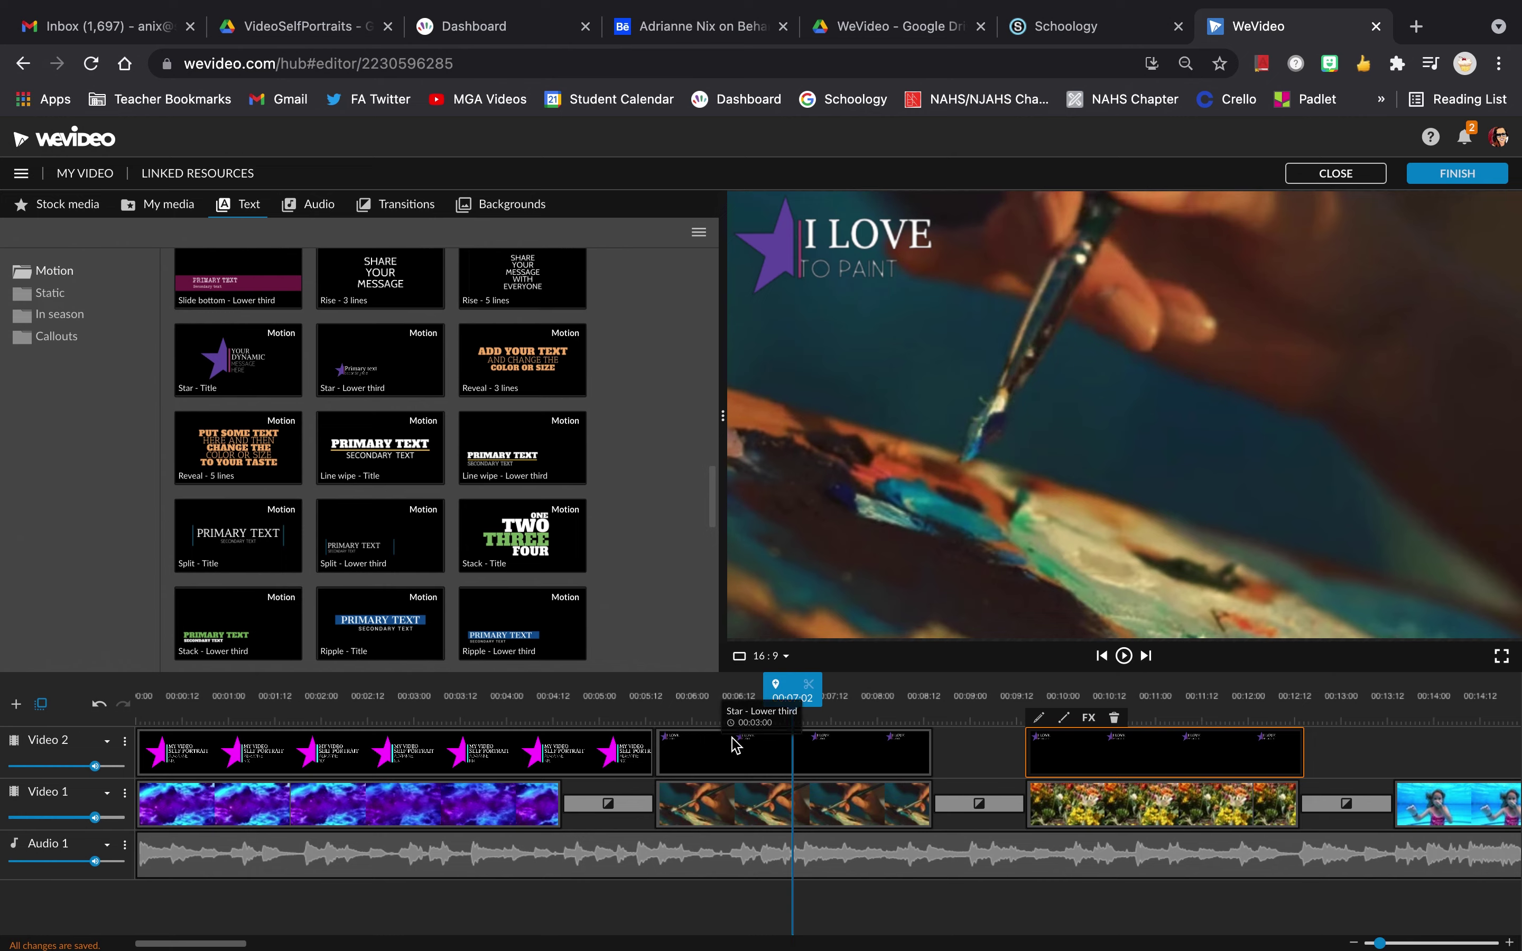
Move the painting, flower and swimming clips with their titles and transitions along the timeline together so the painting clip starts at 00:06:19.
{"action": "mouse_move", "coordinate": [1387, 948]}
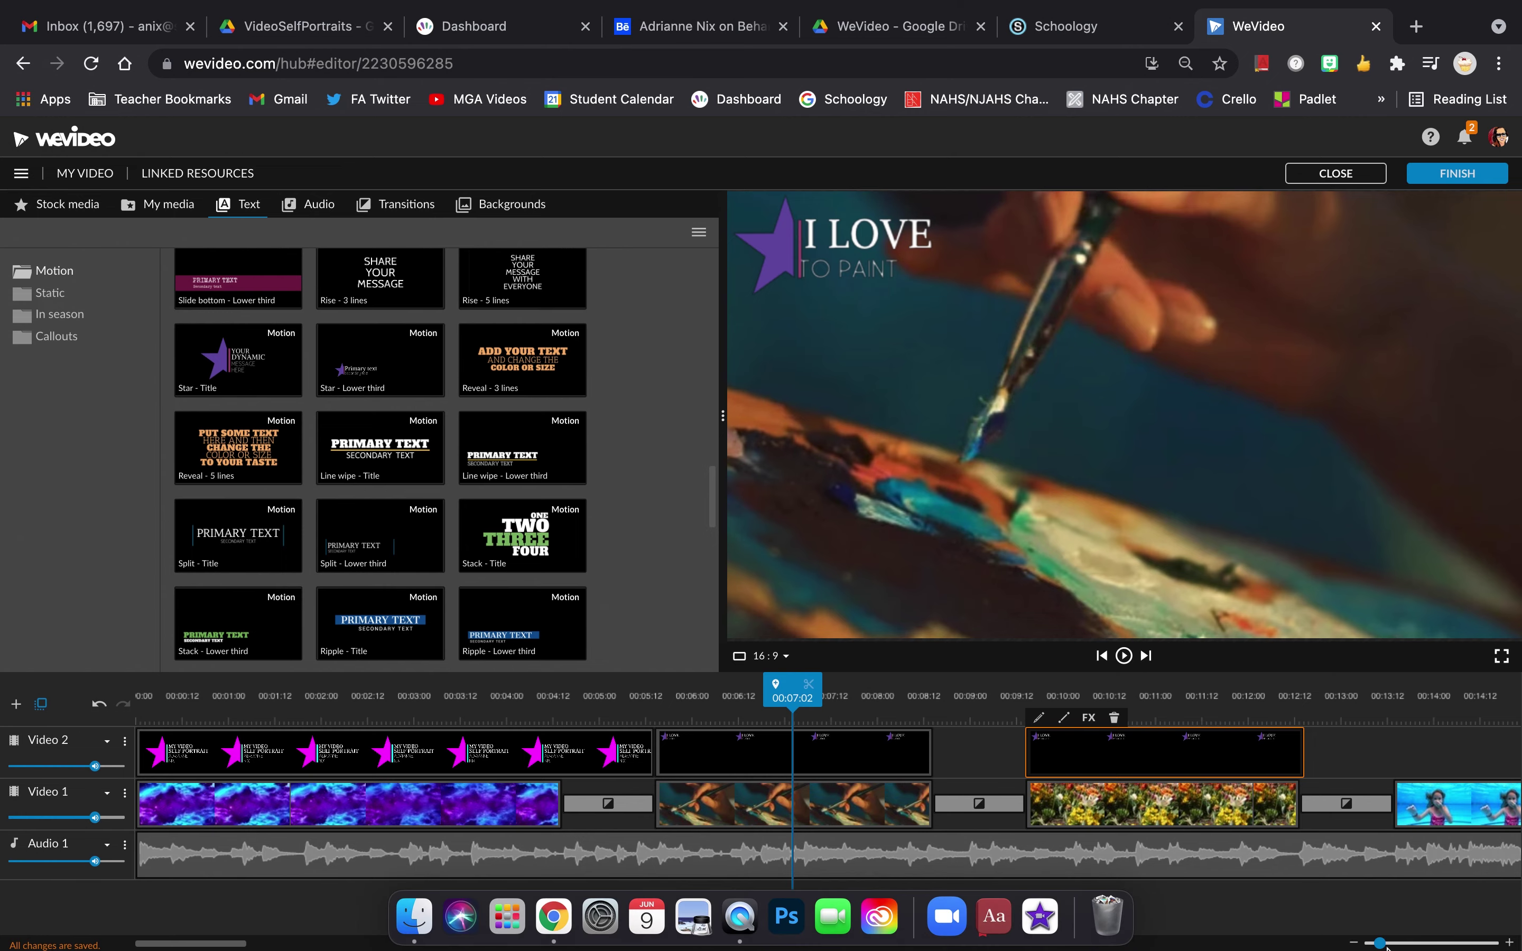
{"action": "left_click_drag", "start_coordinate": [1382, 945], "coordinate": [1376, 947]}
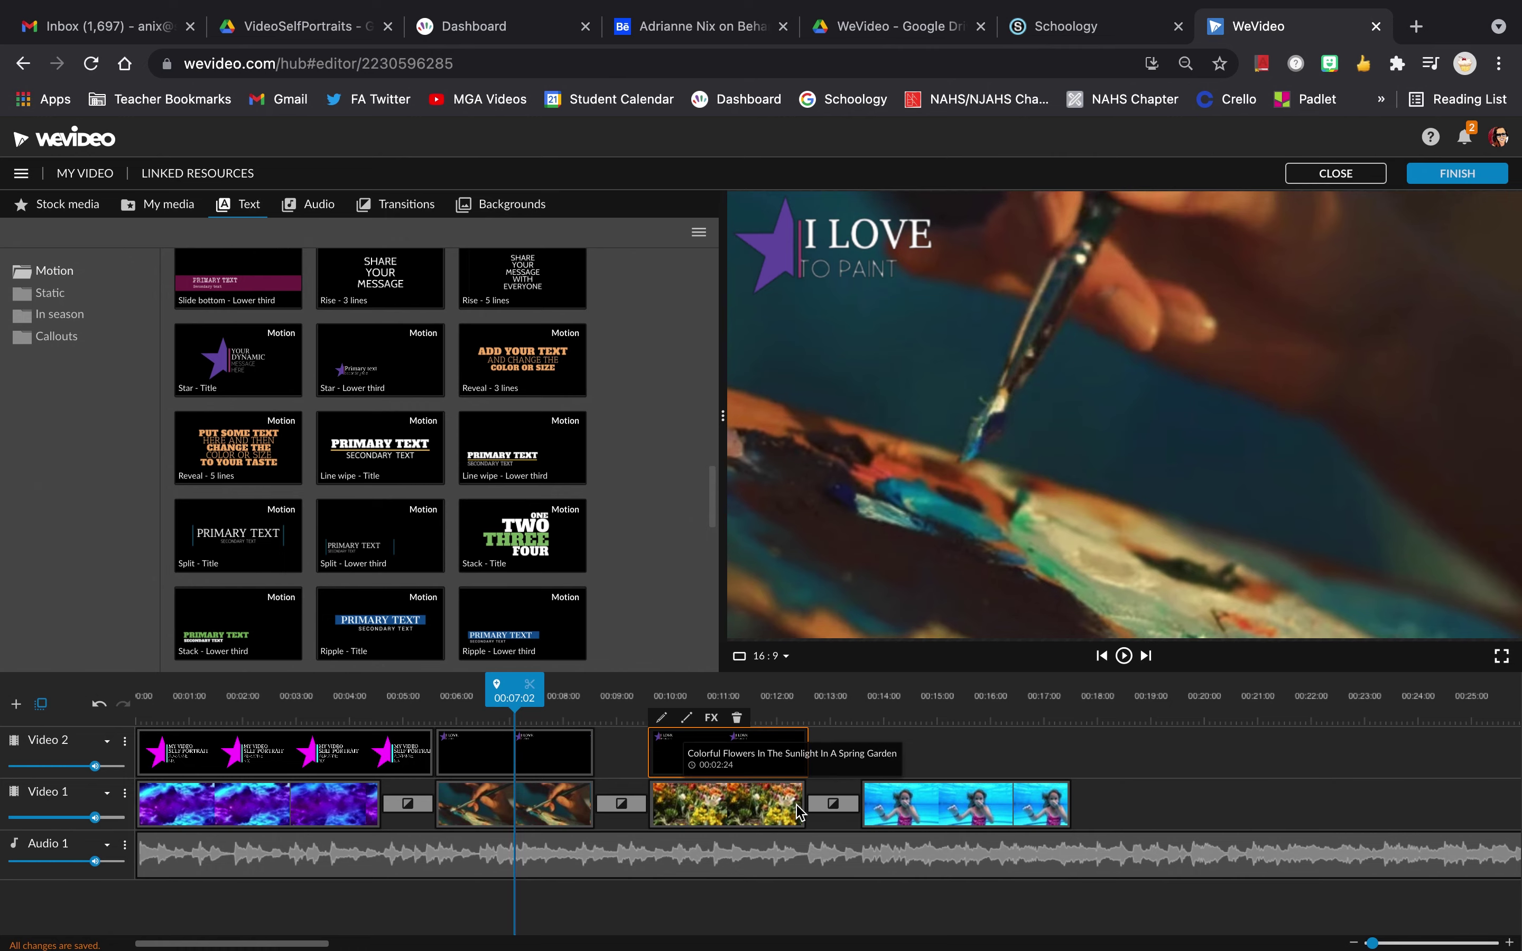
{"action": "left_click_drag", "start_coordinate": [1144, 806], "coordinate": [638, 757]}
{"action": "left_click_drag", "start_coordinate": [508, 695], "coordinate": [490, 695]}
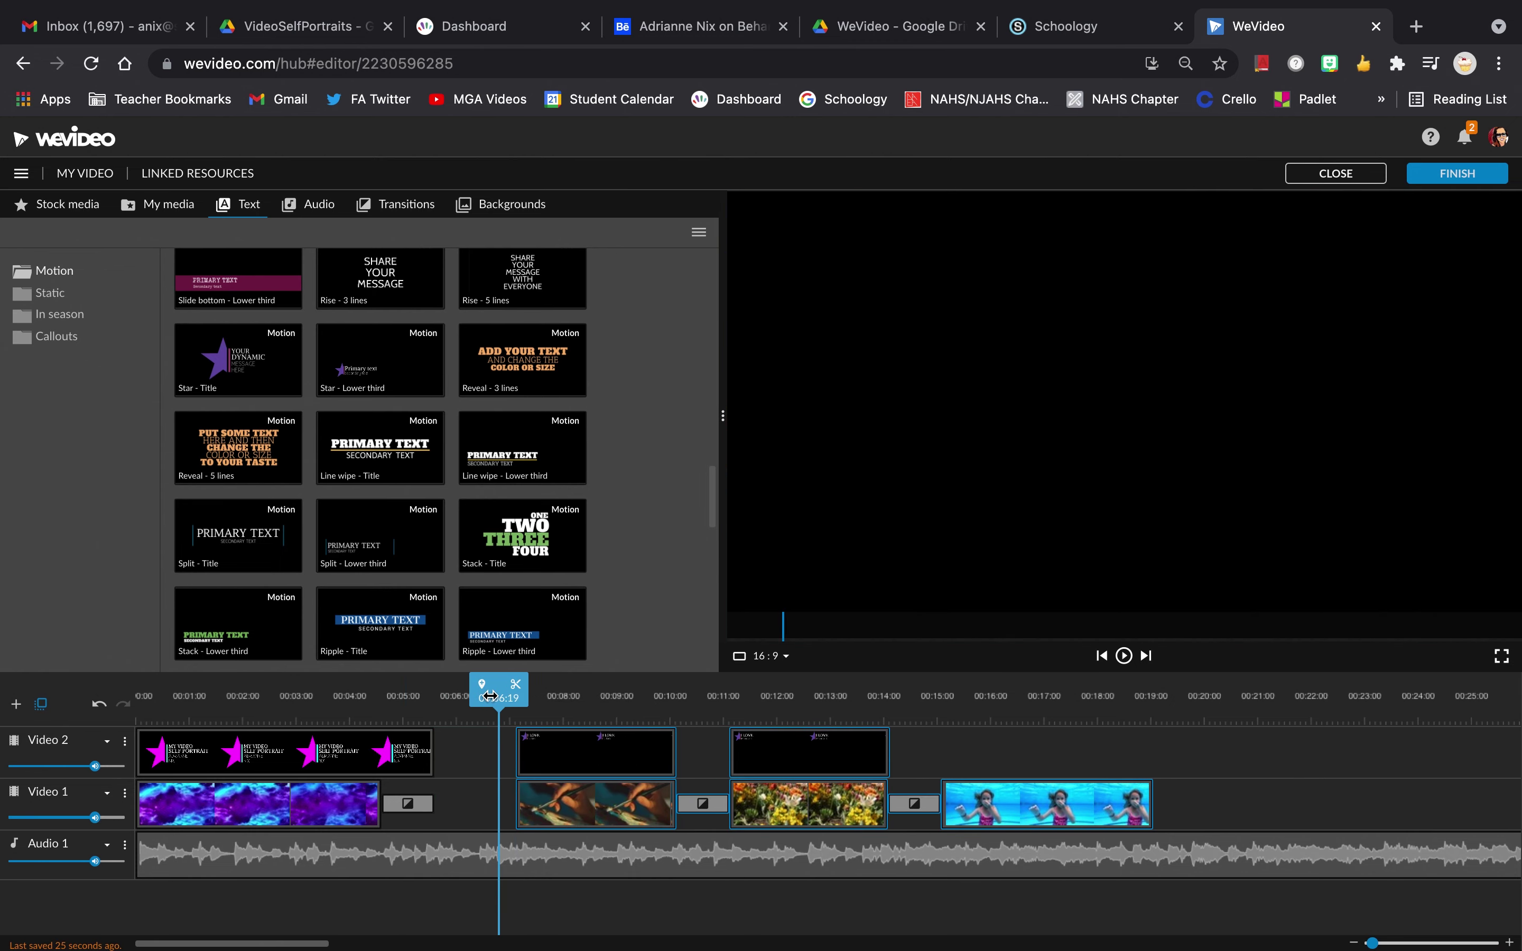
{"action": "left_click_drag", "start_coordinate": [543, 698], "coordinate": [426, 697]}
{"action": "key", "text": "space"}
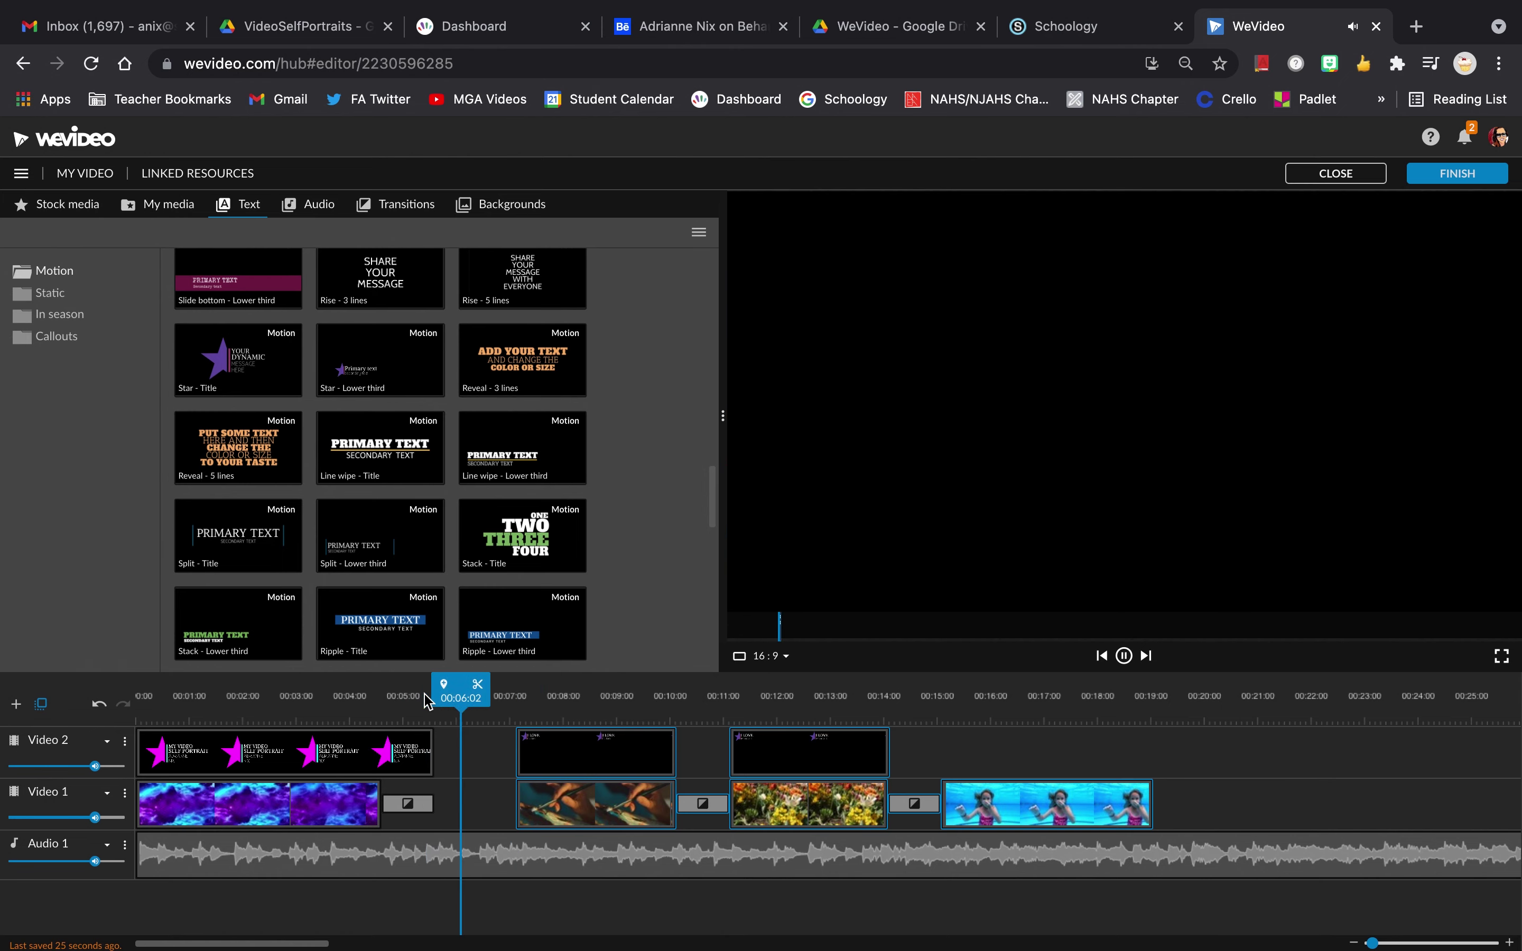
{"action": "key", "text": "space"}
{"action": "left_click_drag", "start_coordinate": [493, 692], "coordinate": [481, 693]}
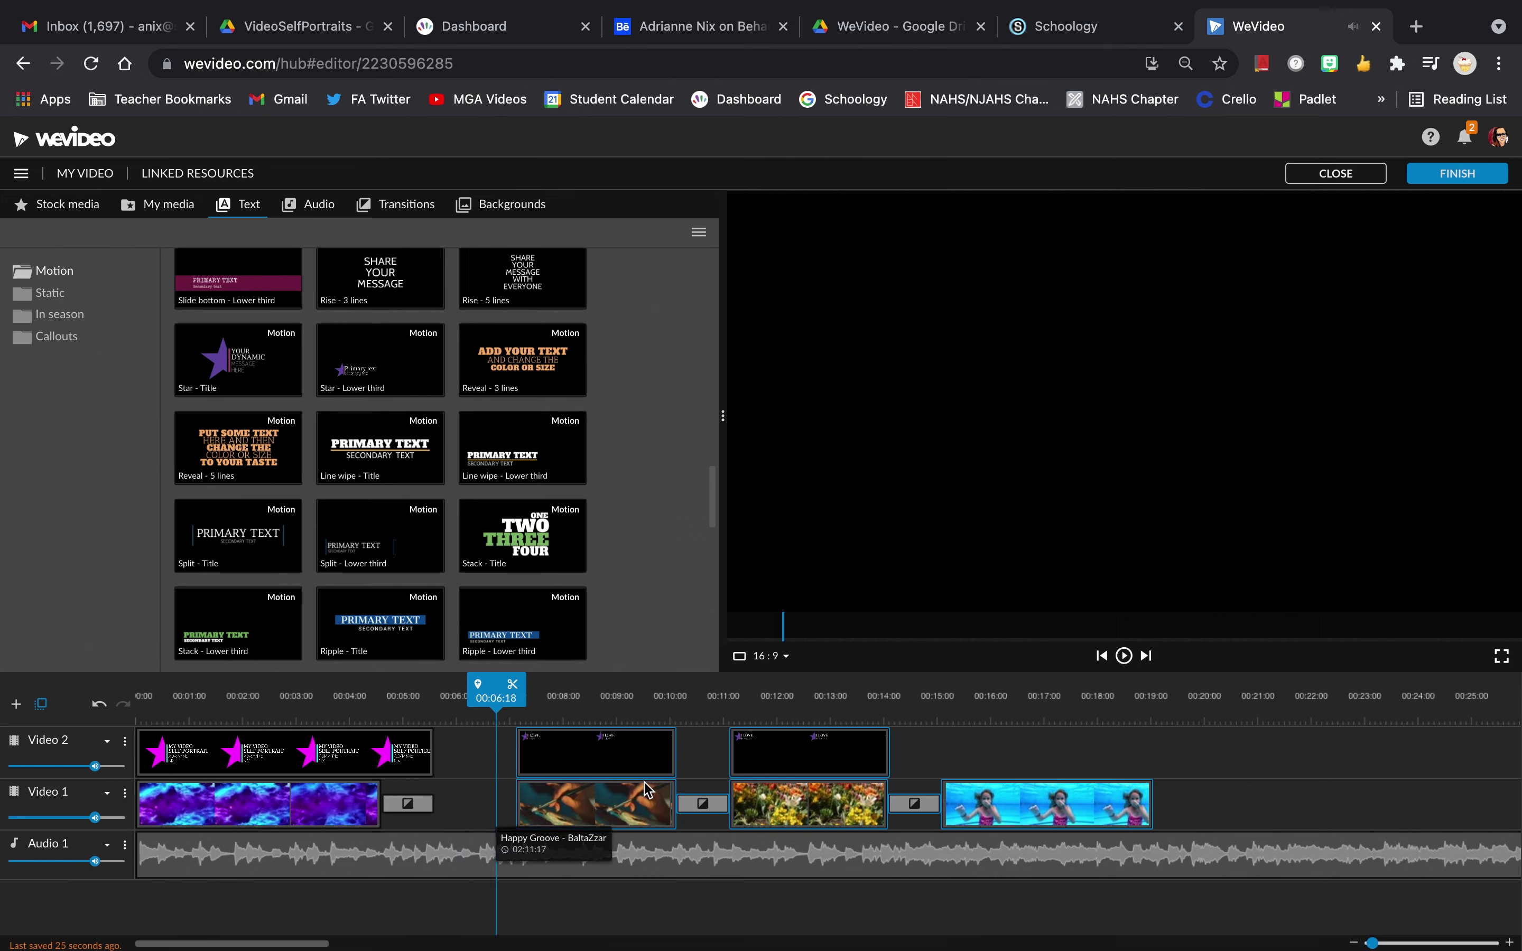
{"action": "left_click_drag", "start_coordinate": [614, 755], "coordinate": [598, 760]}
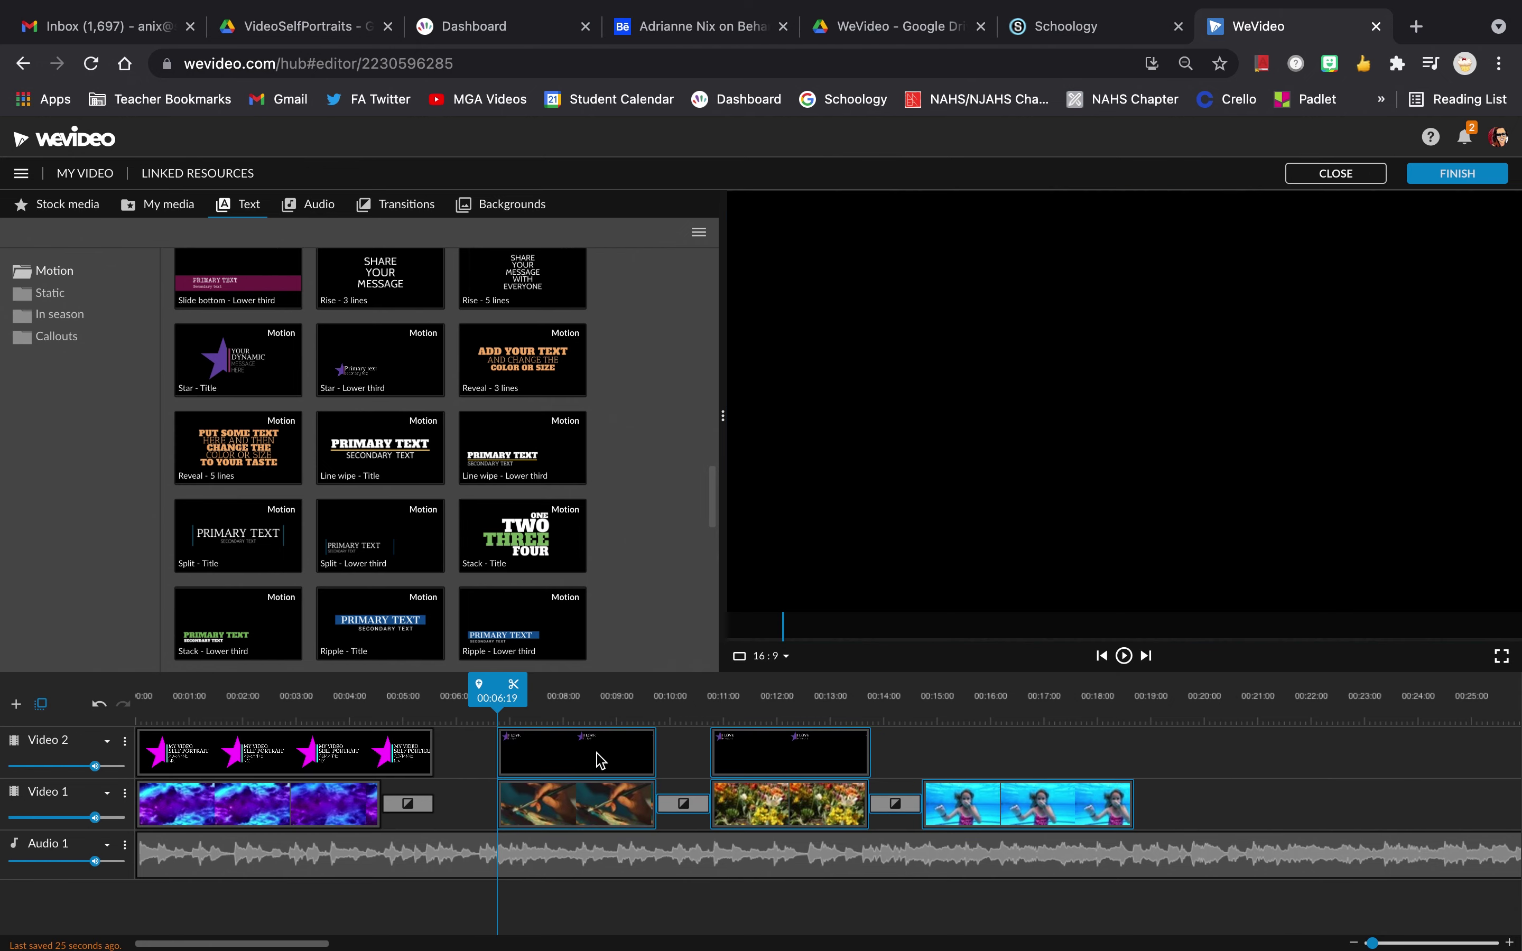
Extend the opening star title to 00:06:19, try to lengthen the galaxy clip, and undo that last attempt.
{"action": "left_click_drag", "start_coordinate": [431, 761], "coordinate": [497, 753]}
{"action": "left_click_drag", "start_coordinate": [345, 812], "coordinate": [477, 814]}
{"action": "key", "text": "ctrl+z"}
Delete the transition after the galaxy clip and extend the clip to meet the painting clip at 00:06:19.
{"action": "left_click", "coordinate": [414, 805]}
{"action": "key", "text": "Delete"}
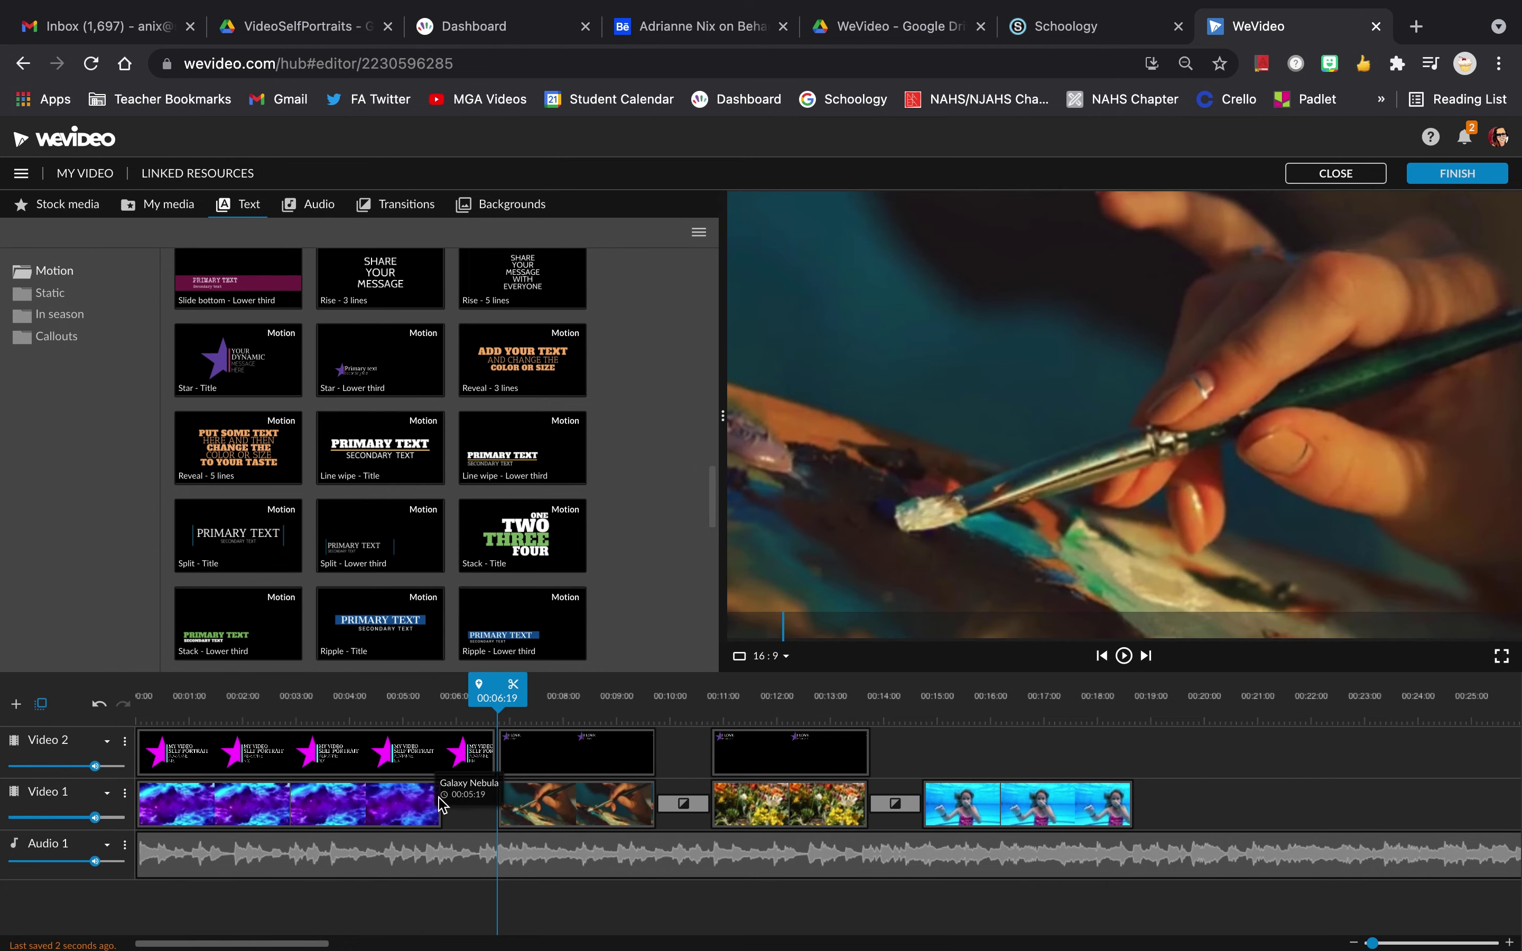
{"action": "left_click_drag", "start_coordinate": [438, 818], "coordinate": [491, 805]}
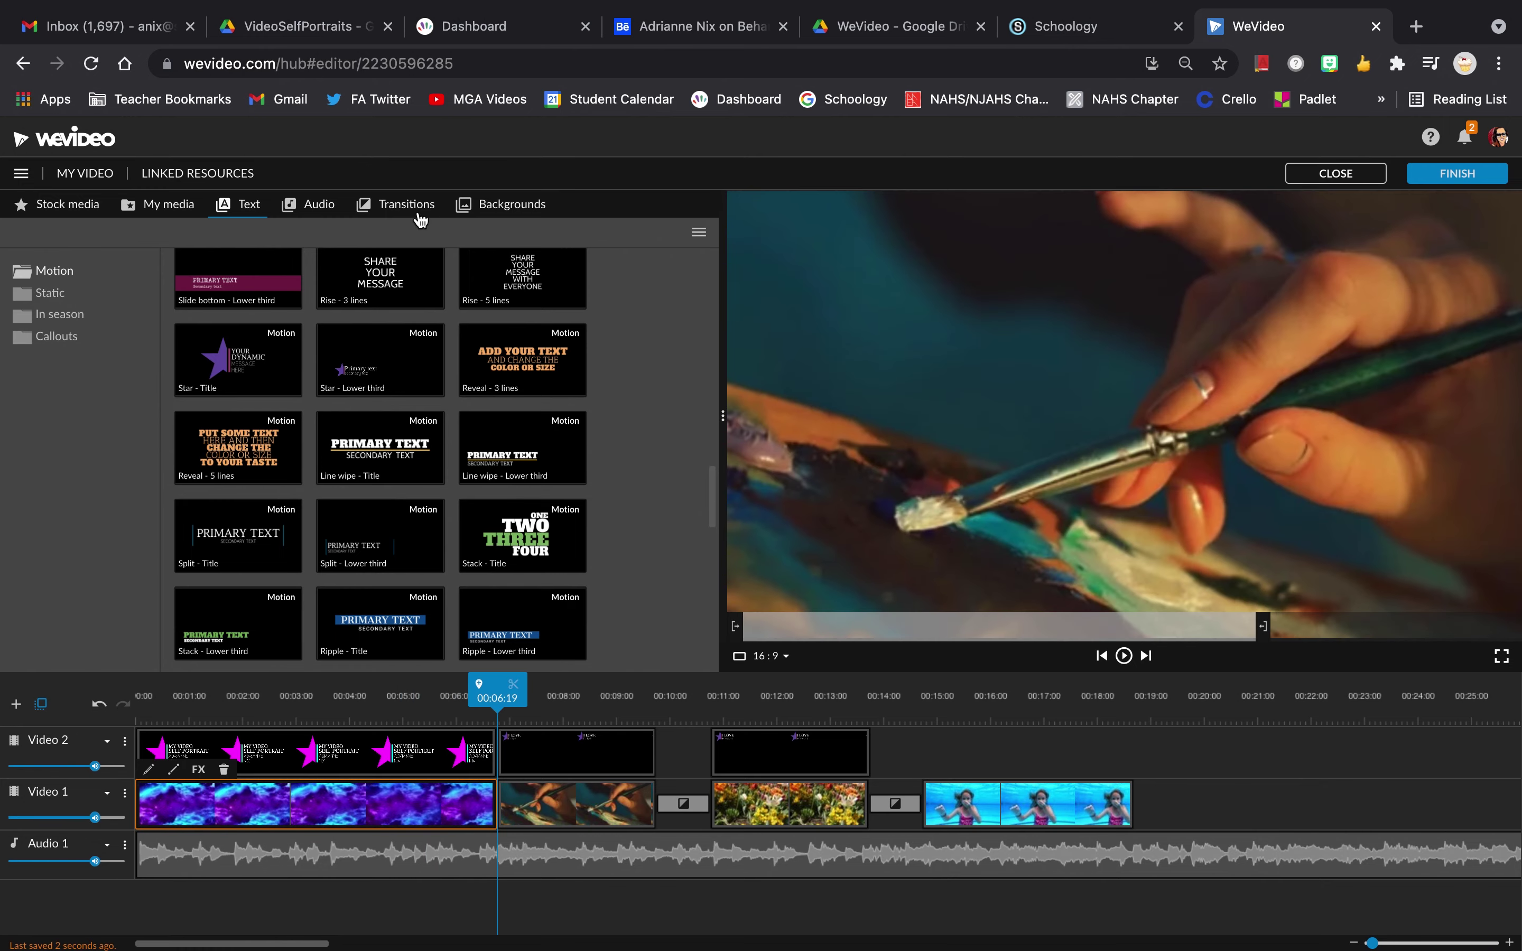
Add a Dip To Black transition between the galaxy and painting clips, try another between their titles, and play back the section.
{"action": "left_click", "coordinate": [399, 208]}
{"action": "mouse_move", "coordinate": [540, 390]}
{"action": "left_mouse_down"}
{"action": "mouse_move", "coordinate": [517, 753]}
{"action": "mouse_move", "coordinate": [496, 803]}
{"action": "left_mouse_up"}
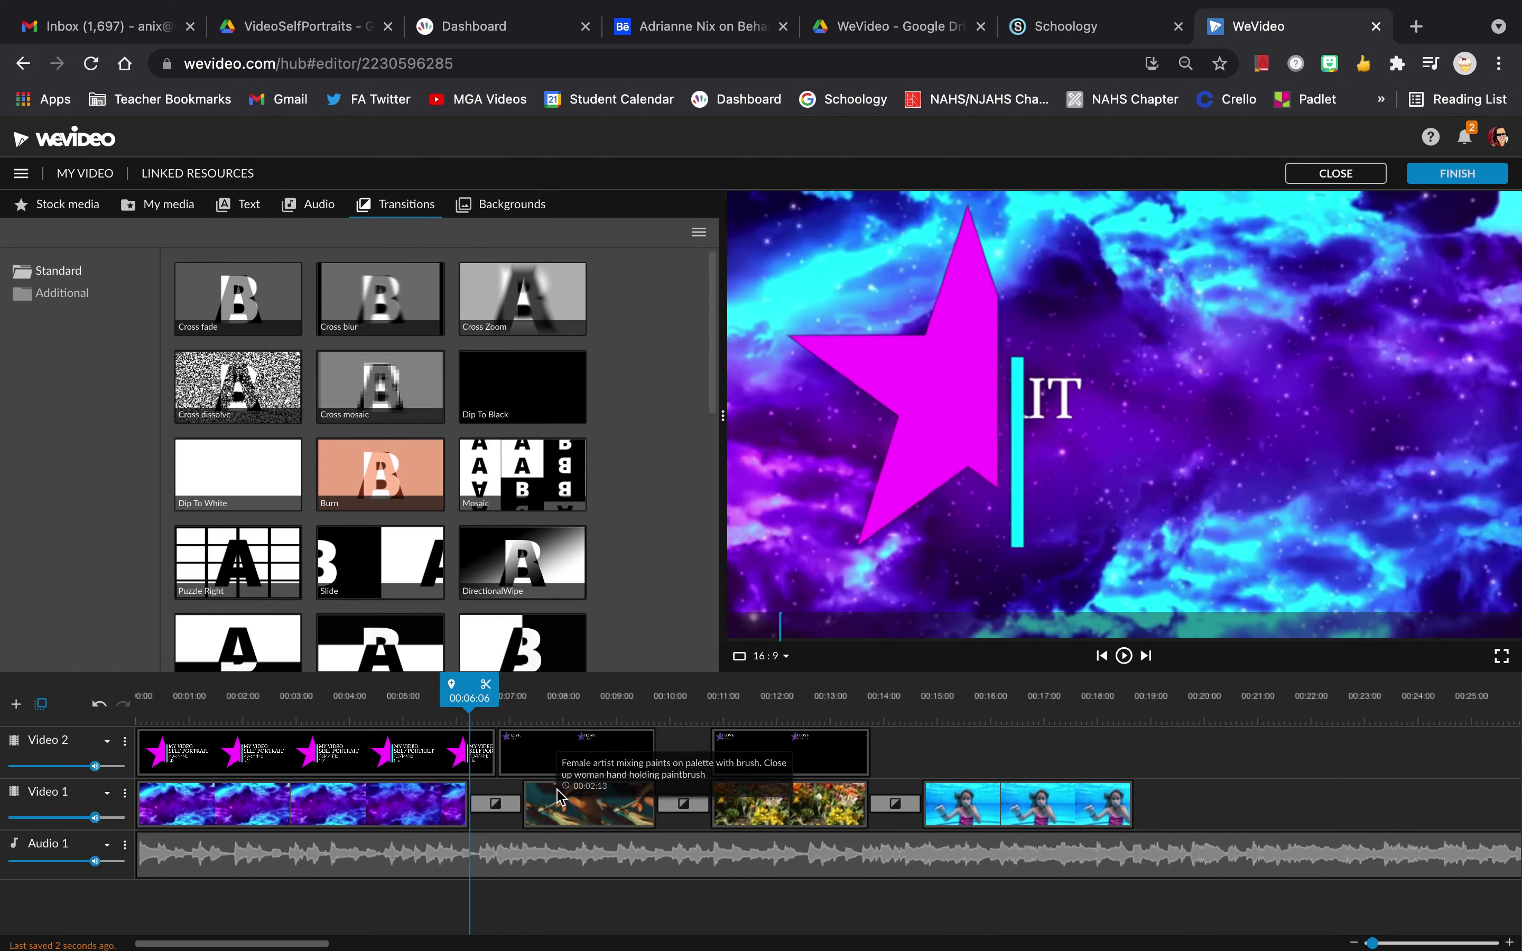
{"action": "left_click_drag", "start_coordinate": [559, 395], "coordinate": [496, 761]}
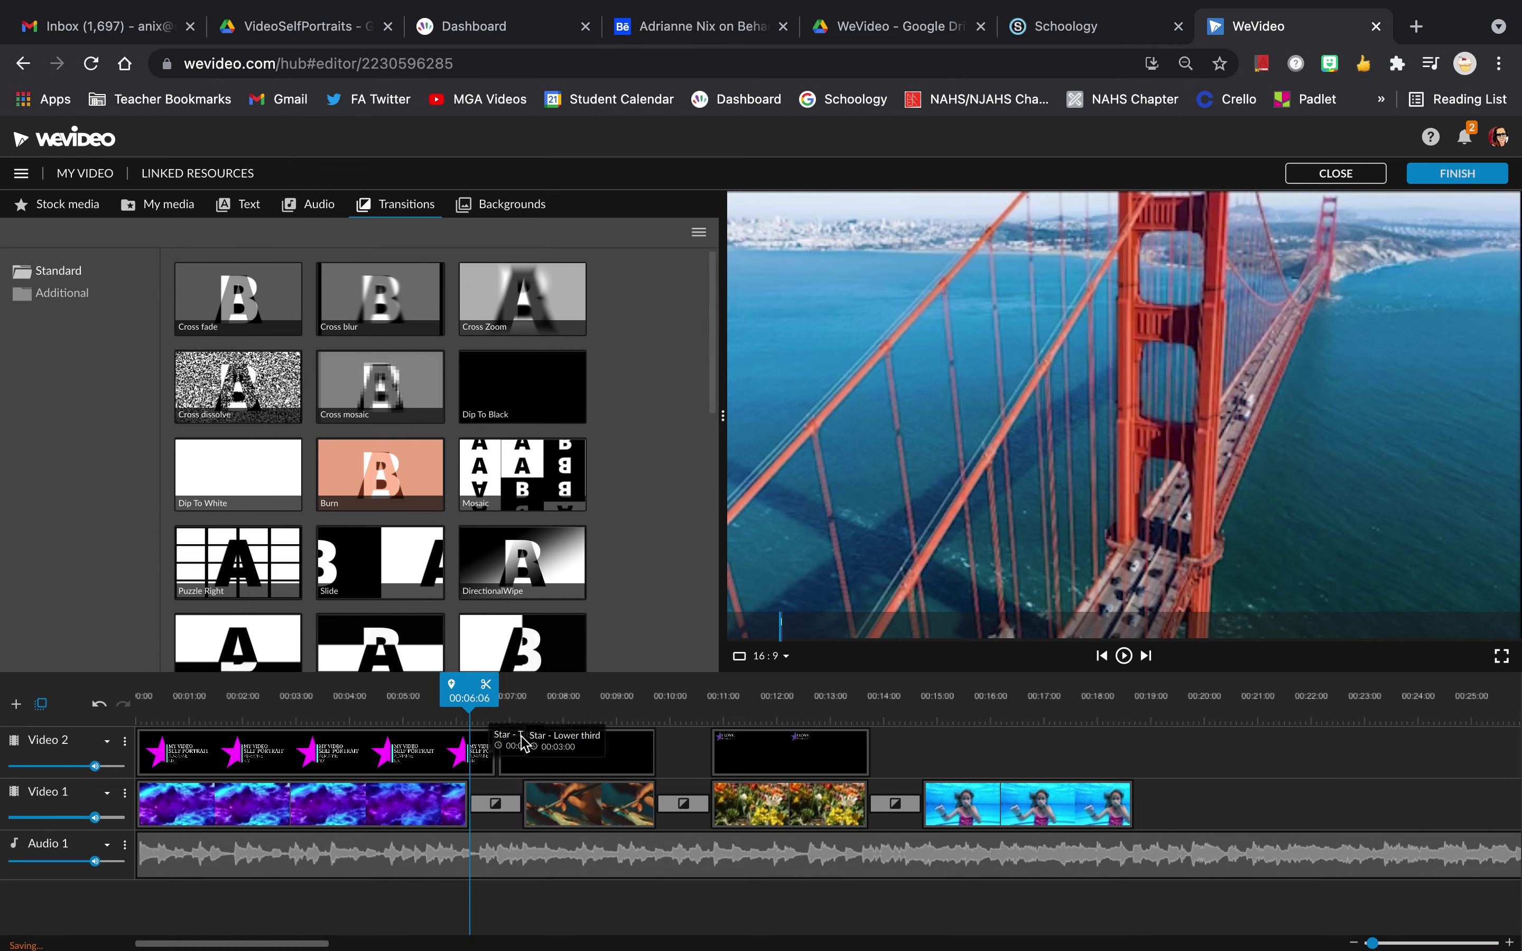
{"action": "left_click_drag", "start_coordinate": [479, 697], "coordinate": [431, 694]}
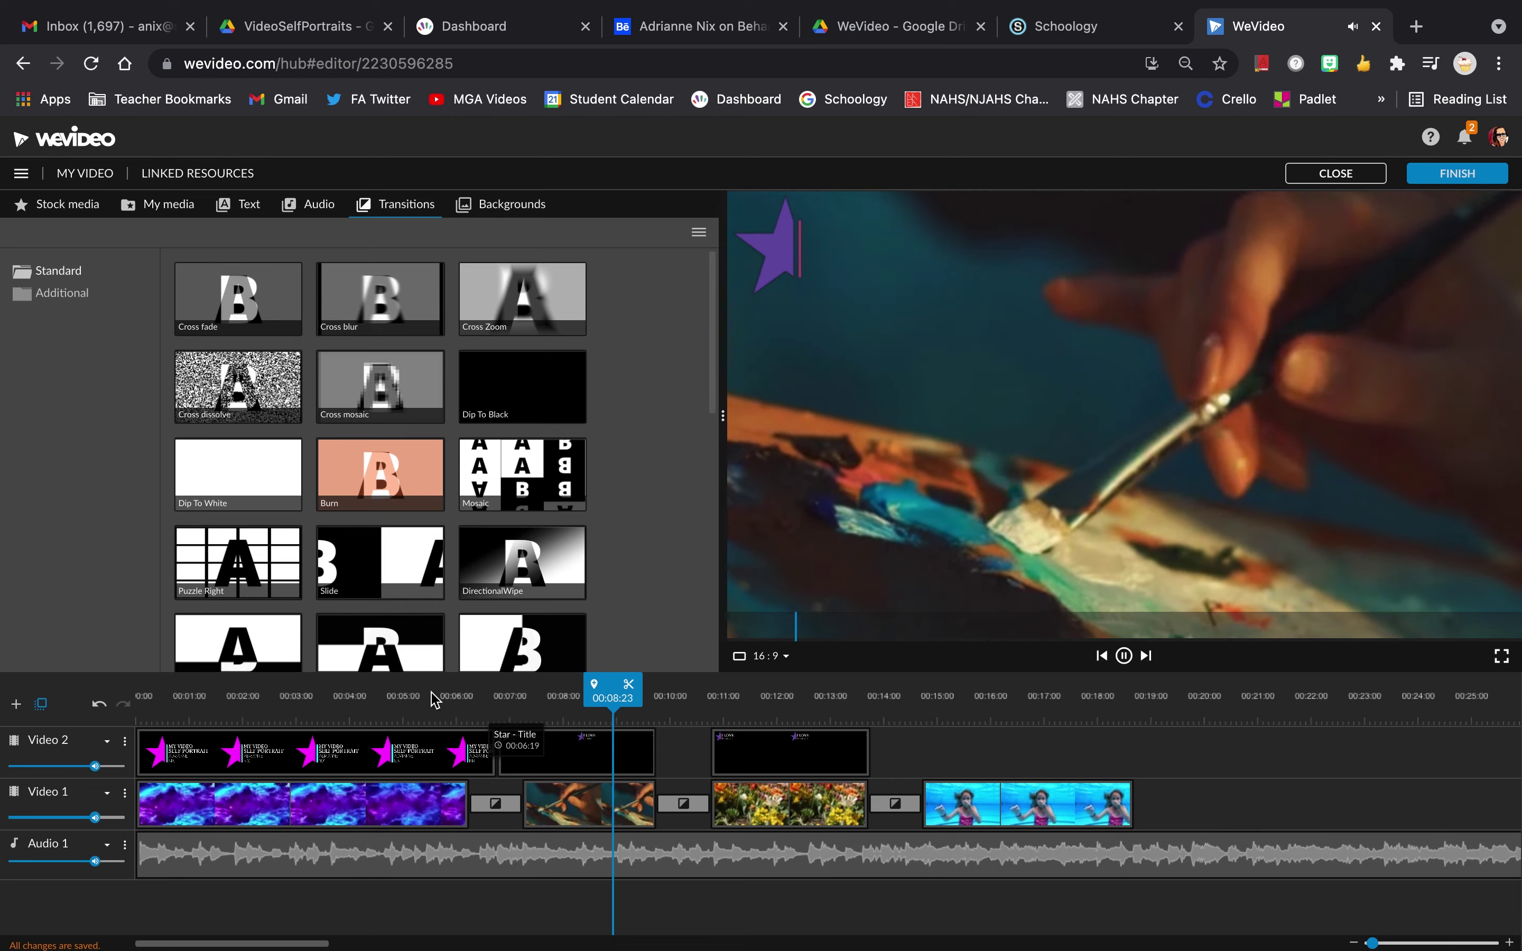
Delete the transition after the painting clip, move the flower and swimming group so the flower clip starts at 00:12:24, and lengthen the painting clip.
{"action": "key", "text": "space"}
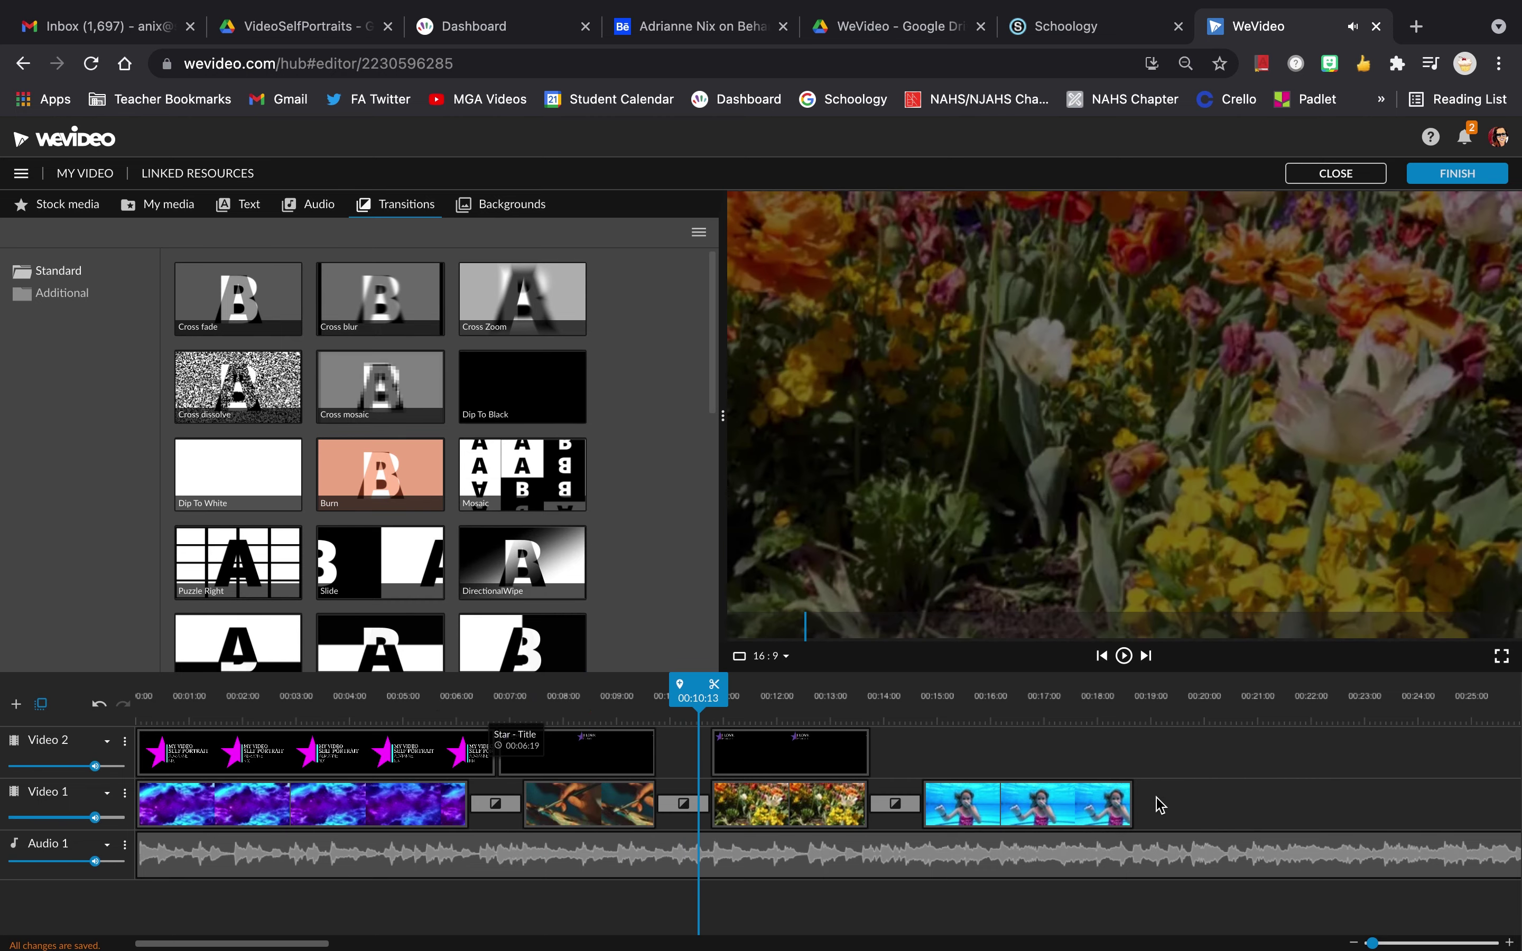
{"action": "left_click_drag", "start_coordinate": [1156, 811], "coordinate": [859, 758]}
{"action": "left_click", "coordinate": [698, 809]}
{"action": "left_click", "coordinate": [787, 656]}
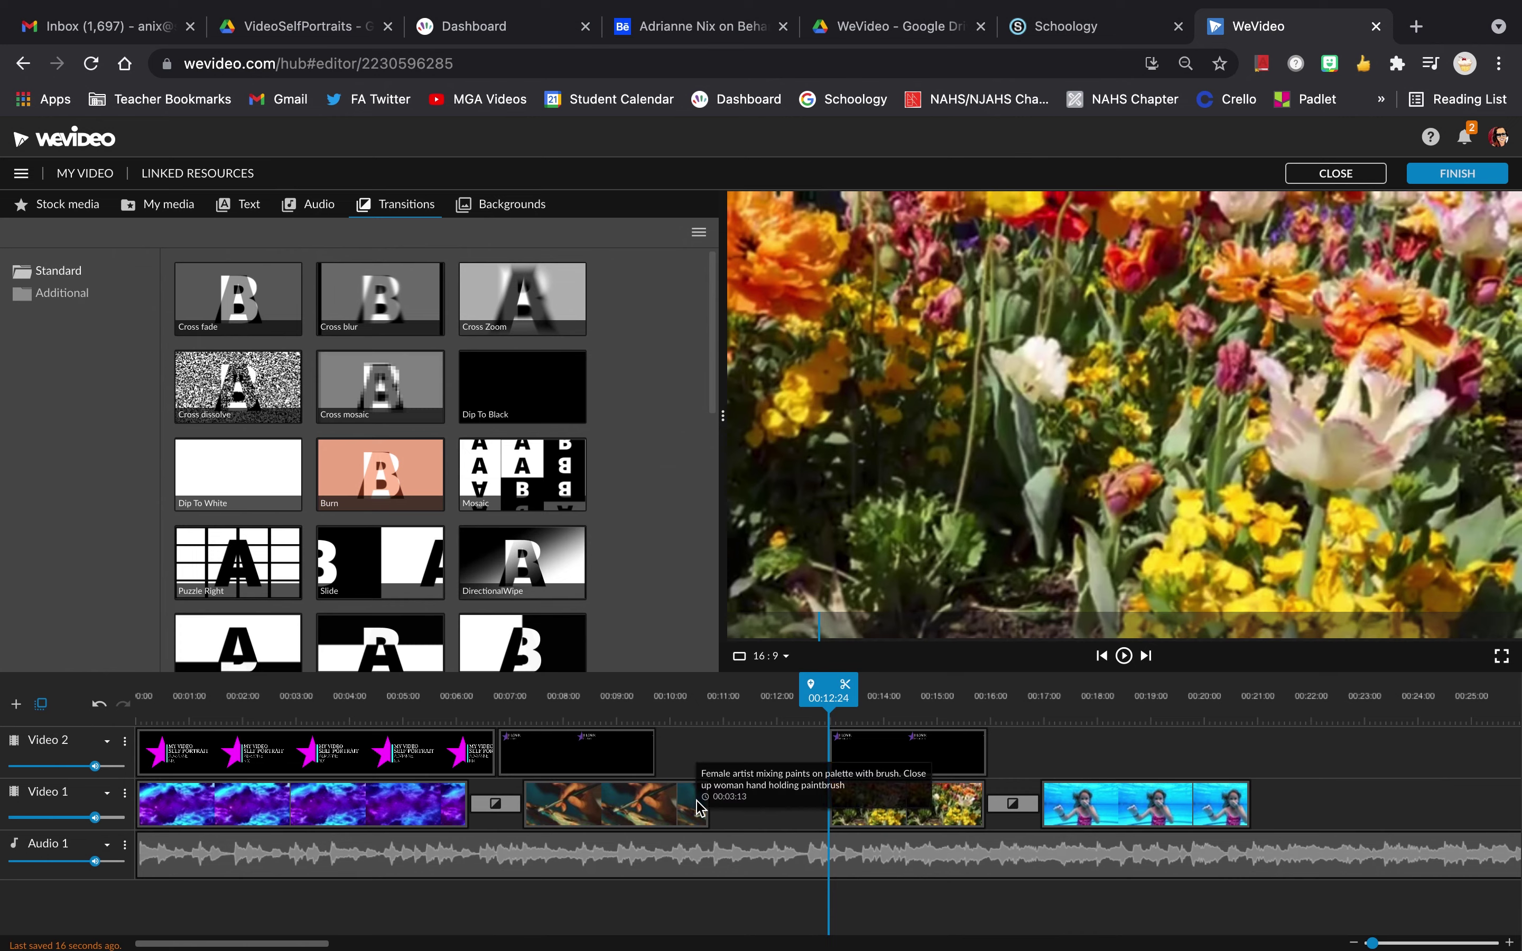
Extend the painting clip's lower-third title to 00:10:11 and trim the painting clip to end at the same point.
{"action": "left_click_drag", "start_coordinate": [655, 755], "coordinate": [692, 755]}
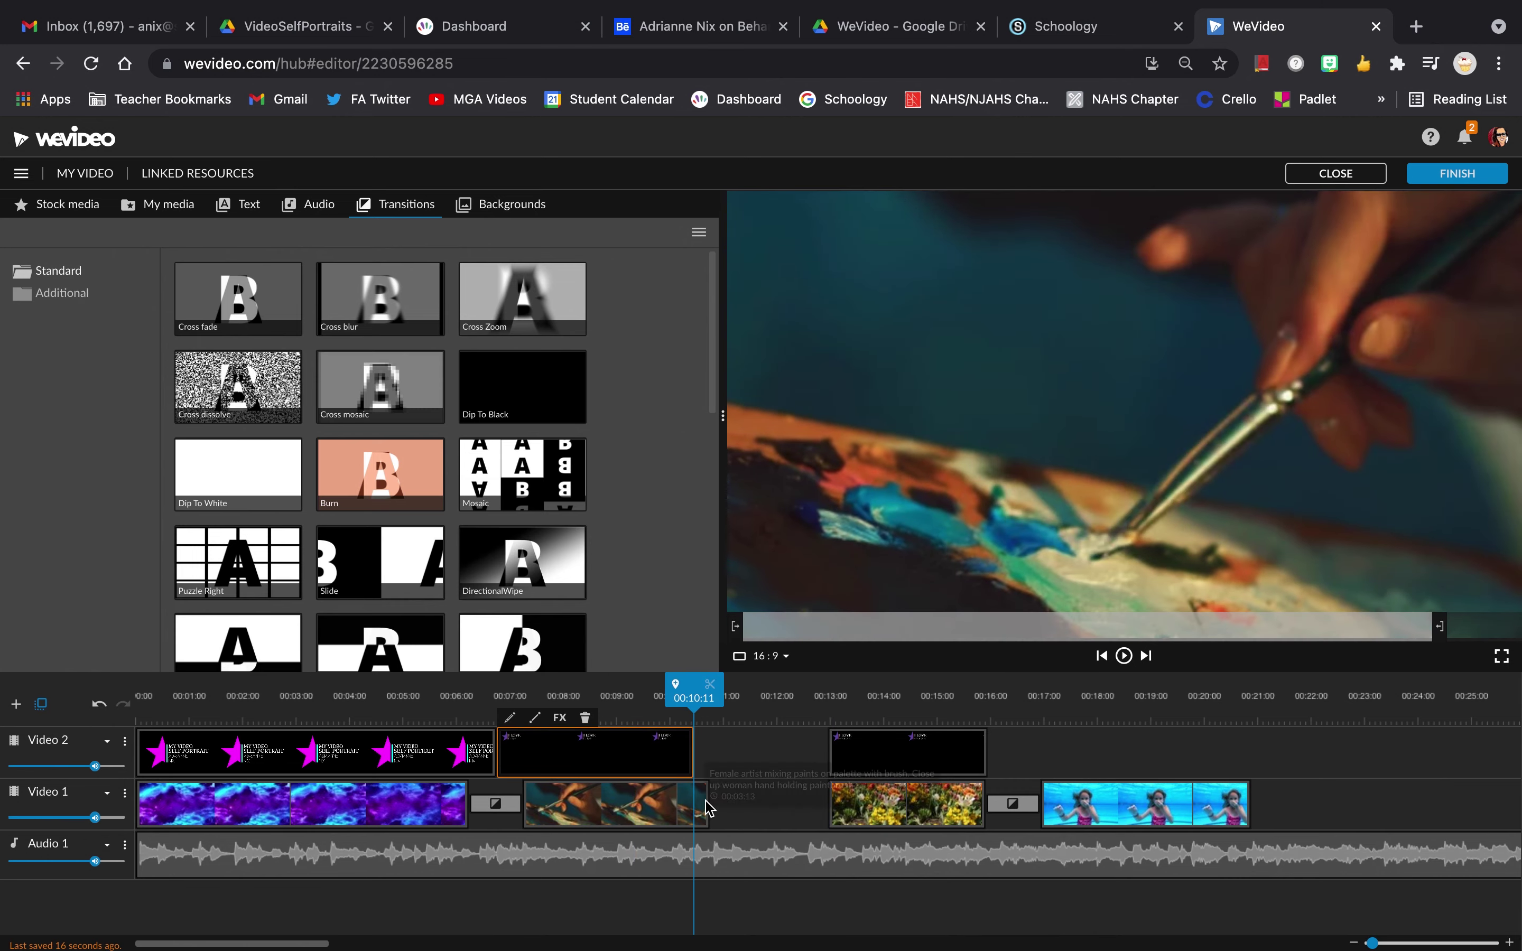
{"action": "left_click", "coordinate": [707, 806]}
{"action": "left_click_drag", "start_coordinate": [707, 806], "coordinate": [692, 806]}
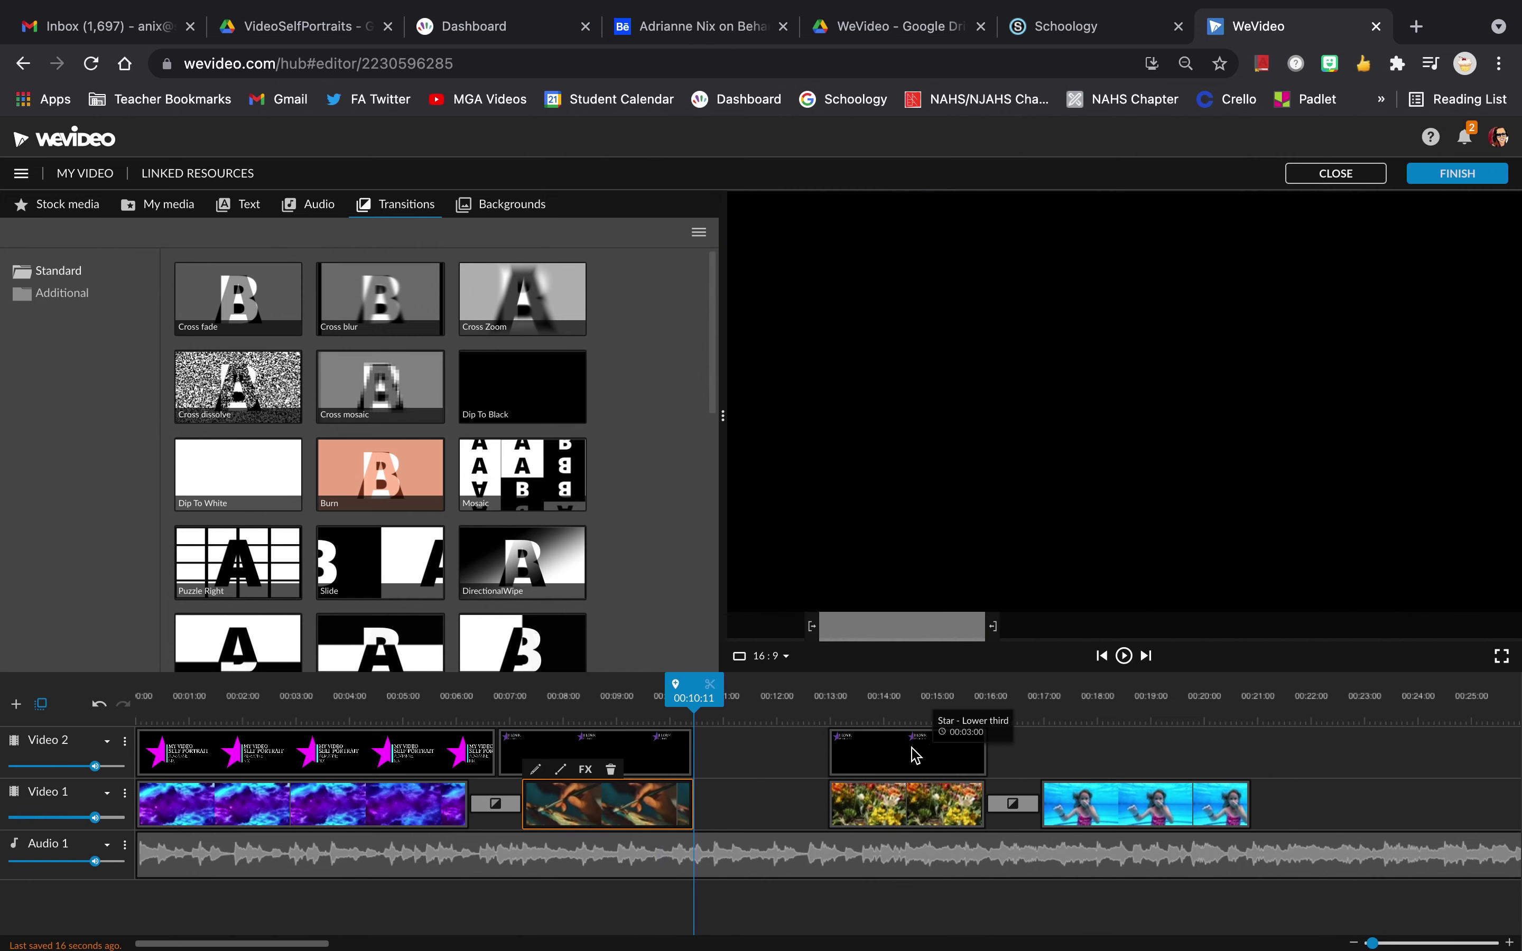
Move the flower and swimming clips with their title back against the painting clip and add a Dip To Black transition between painting and flower.
{"action": "left_click_drag", "start_coordinate": [814, 751], "coordinate": [1252, 824]}
{"action": "left_click_drag", "start_coordinate": [1130, 812], "coordinate": [977, 808]}
{"action": "left_click_drag", "start_coordinate": [707, 691], "coordinate": [651, 691]}
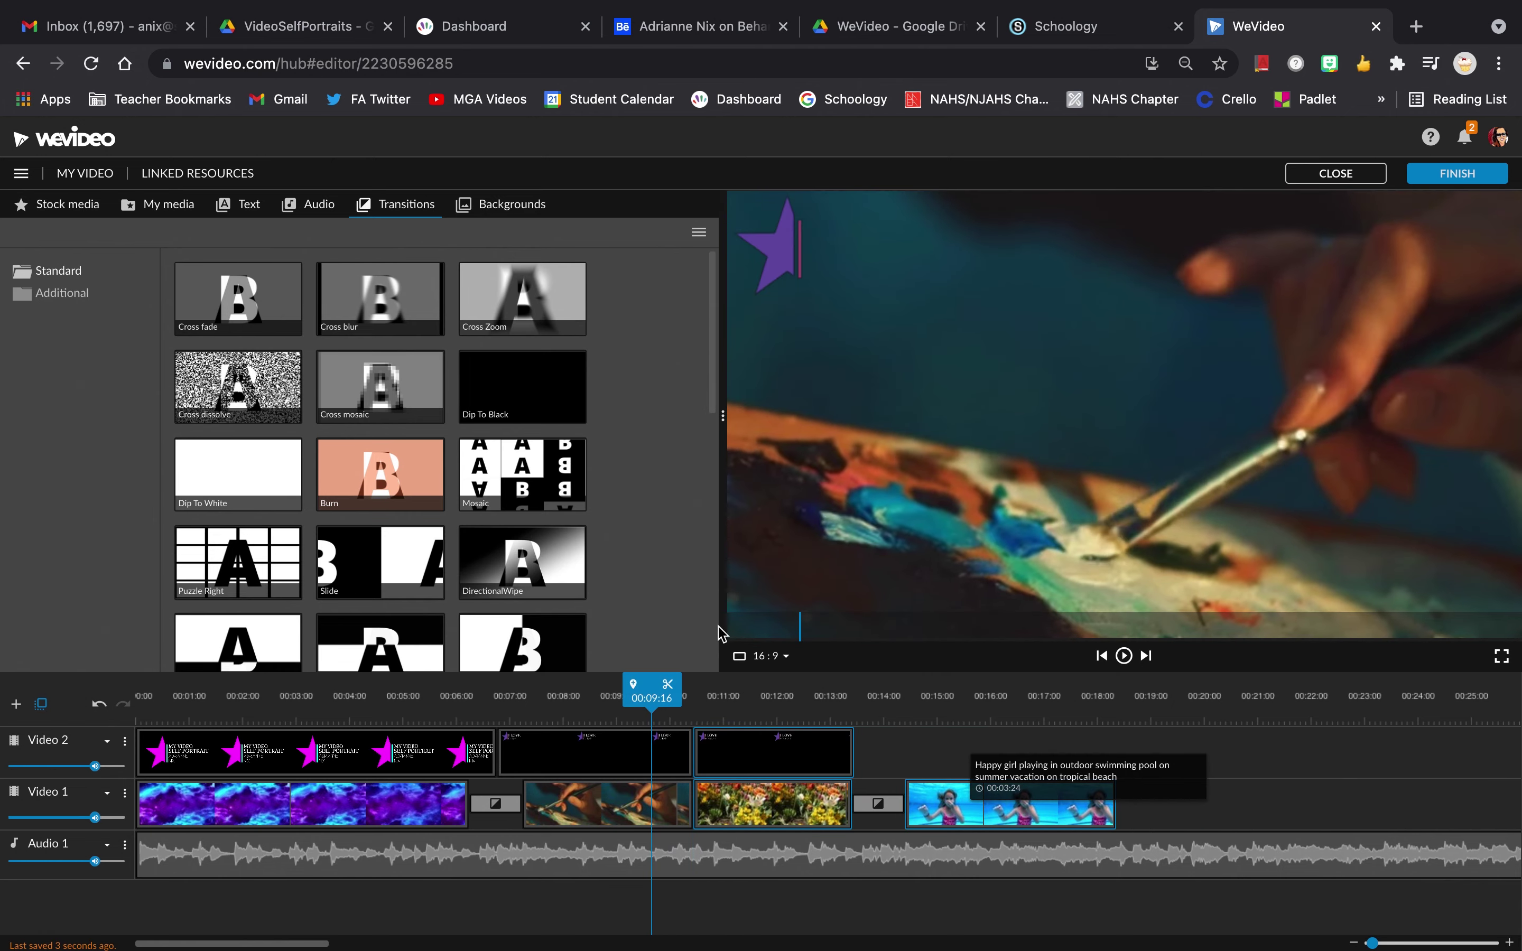
{"action": "mouse_move", "coordinate": [506, 396]}
{"action": "left_mouse_down"}
{"action": "mouse_move", "coordinate": [645, 750]}
{"action": "mouse_move", "coordinate": [692, 803]}
{"action": "left_mouse_up"}
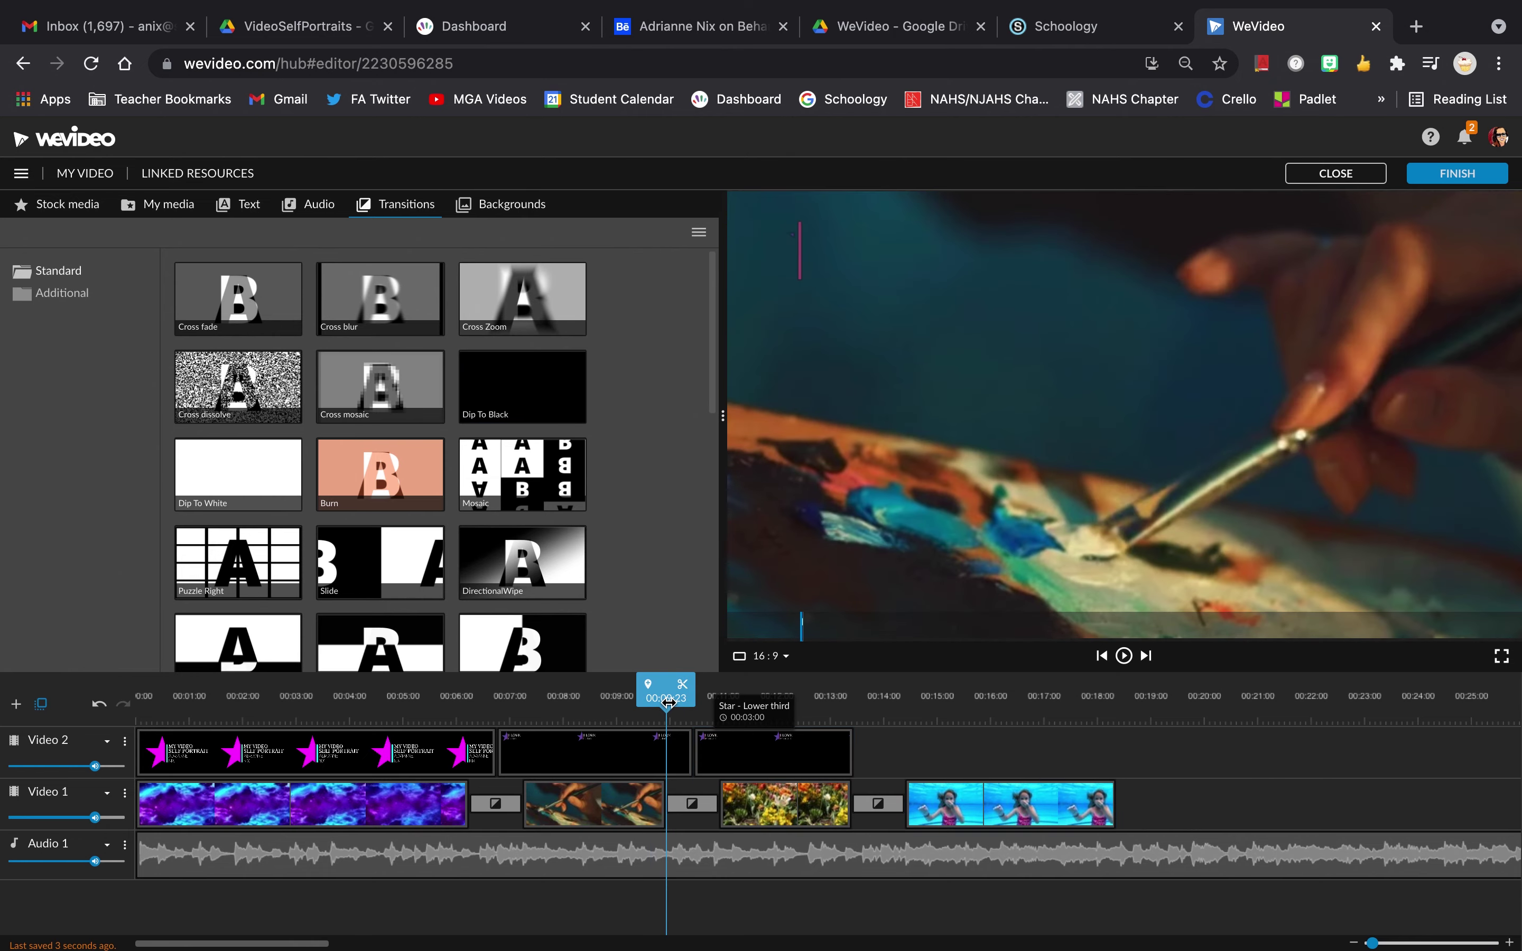
Play back the video from its beginning through the start of the swimming clip to review the titles and transitions.
{"action": "left_click_drag", "start_coordinate": [668, 703], "coordinate": [145, 724]}
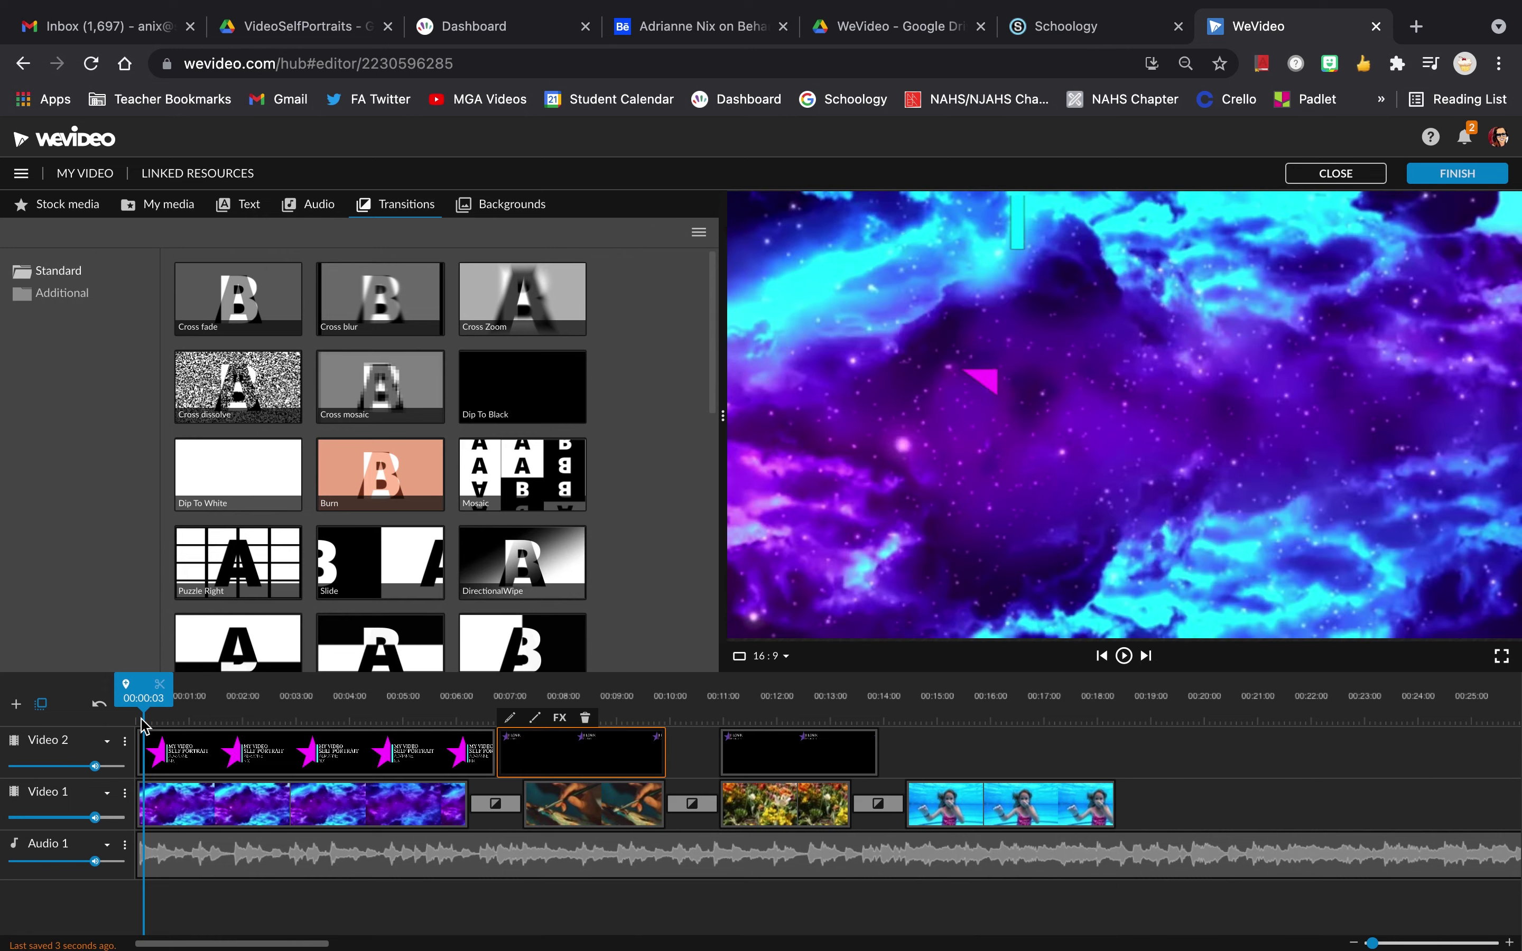
{"action": "key", "text": "space"}
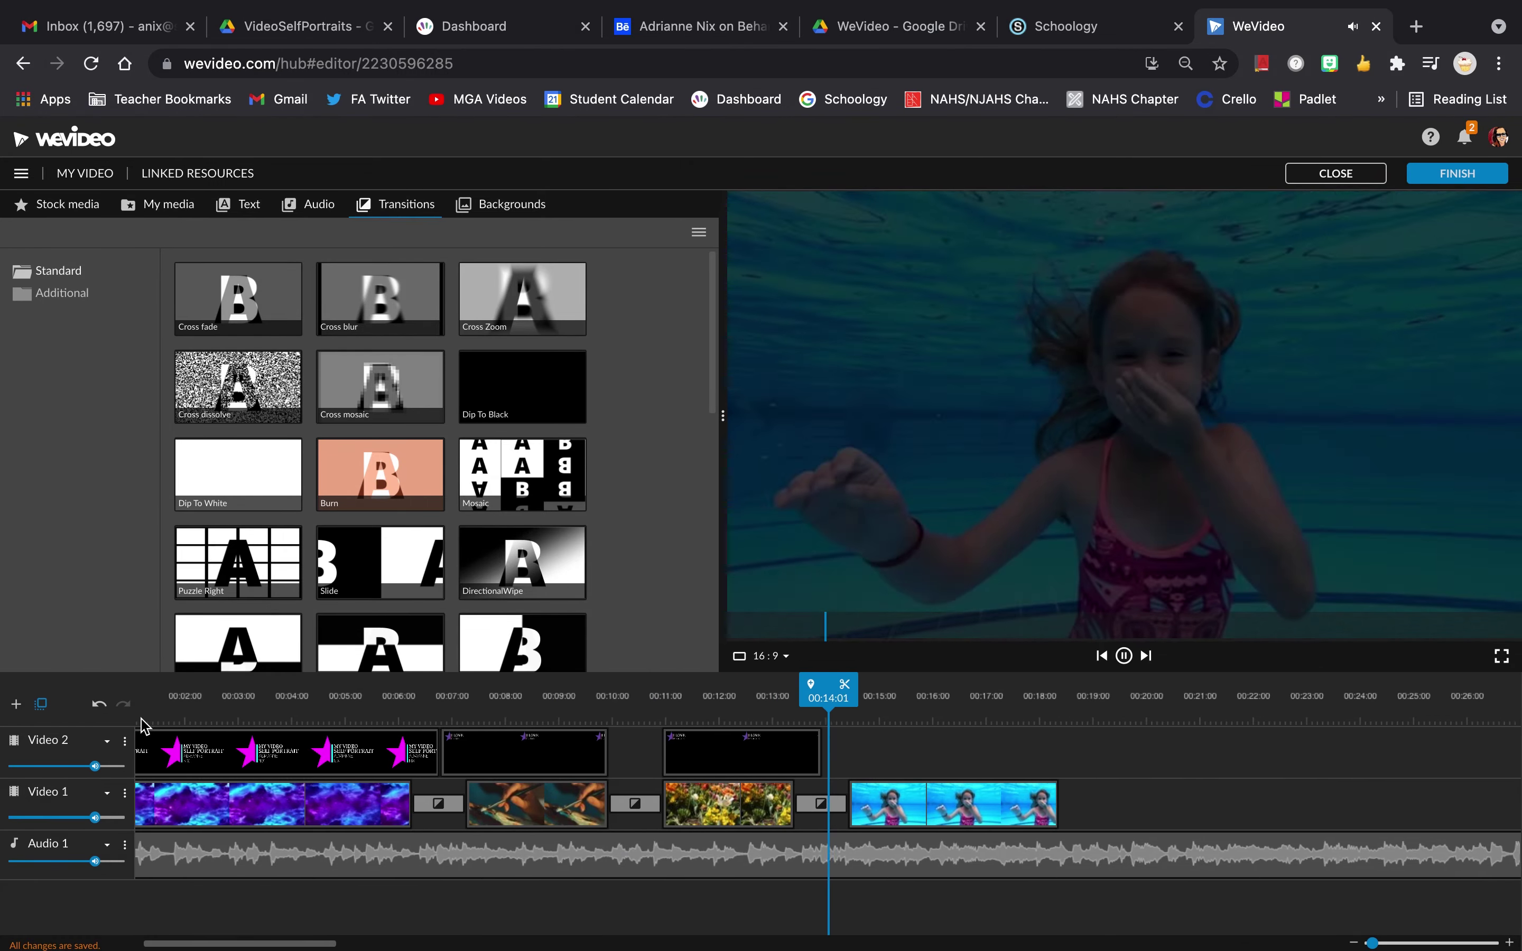
{"action": "key", "text": "space"}
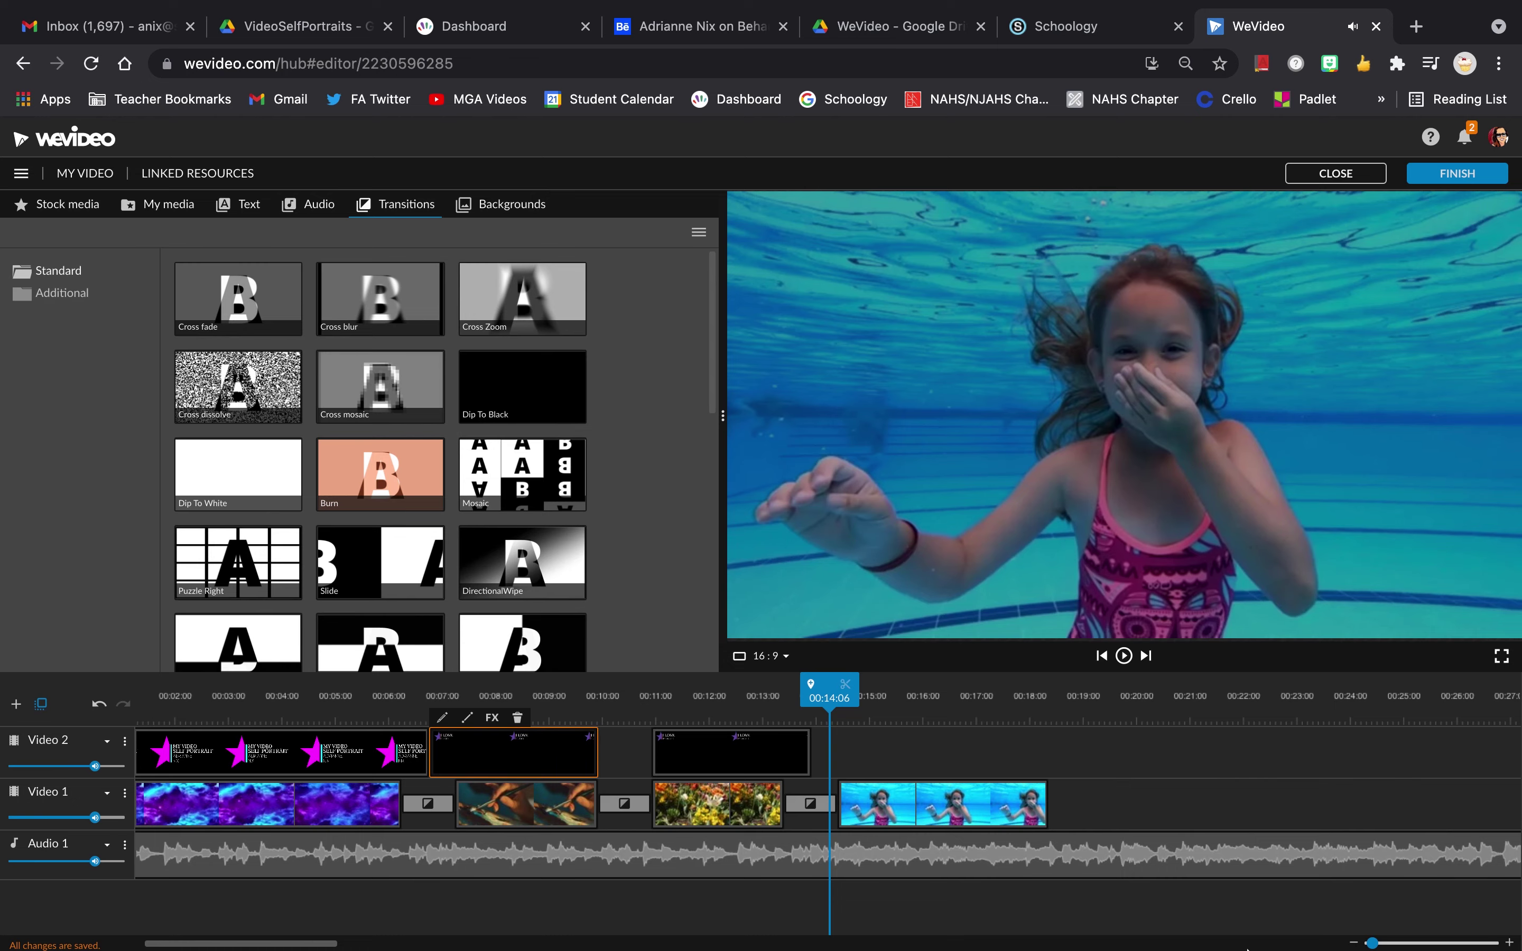
Look through the Cheerful premium music and the Motion text templates, returning to the star title designs.
{"action": "left_click_drag", "start_coordinate": [1372, 944], "coordinate": [1386, 947]}
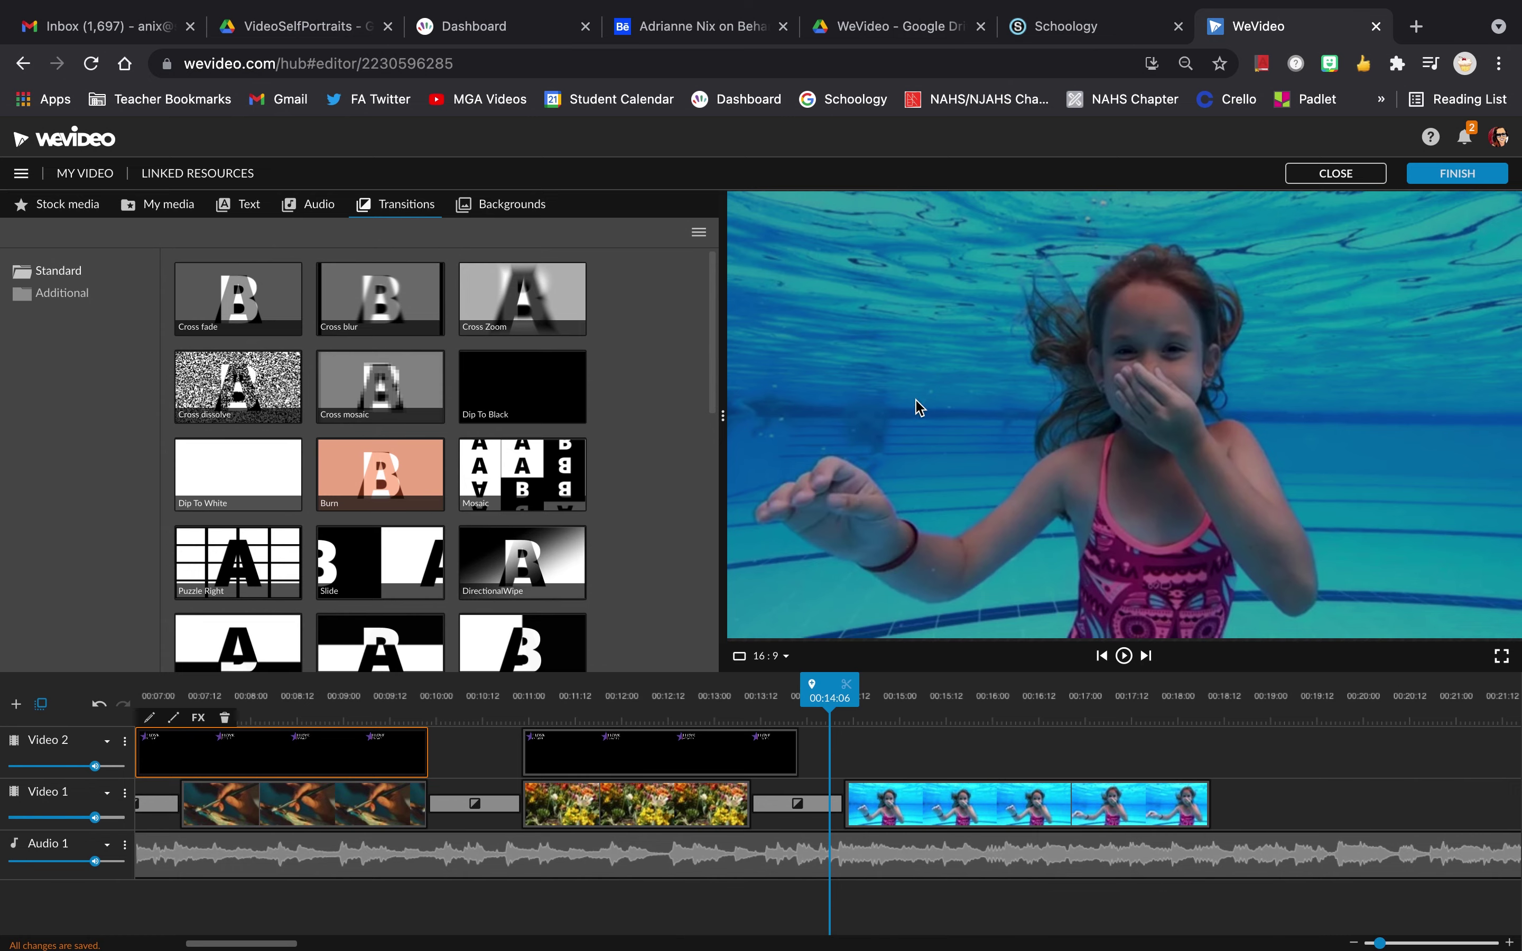
{"action": "left_click", "coordinate": [318, 211]}
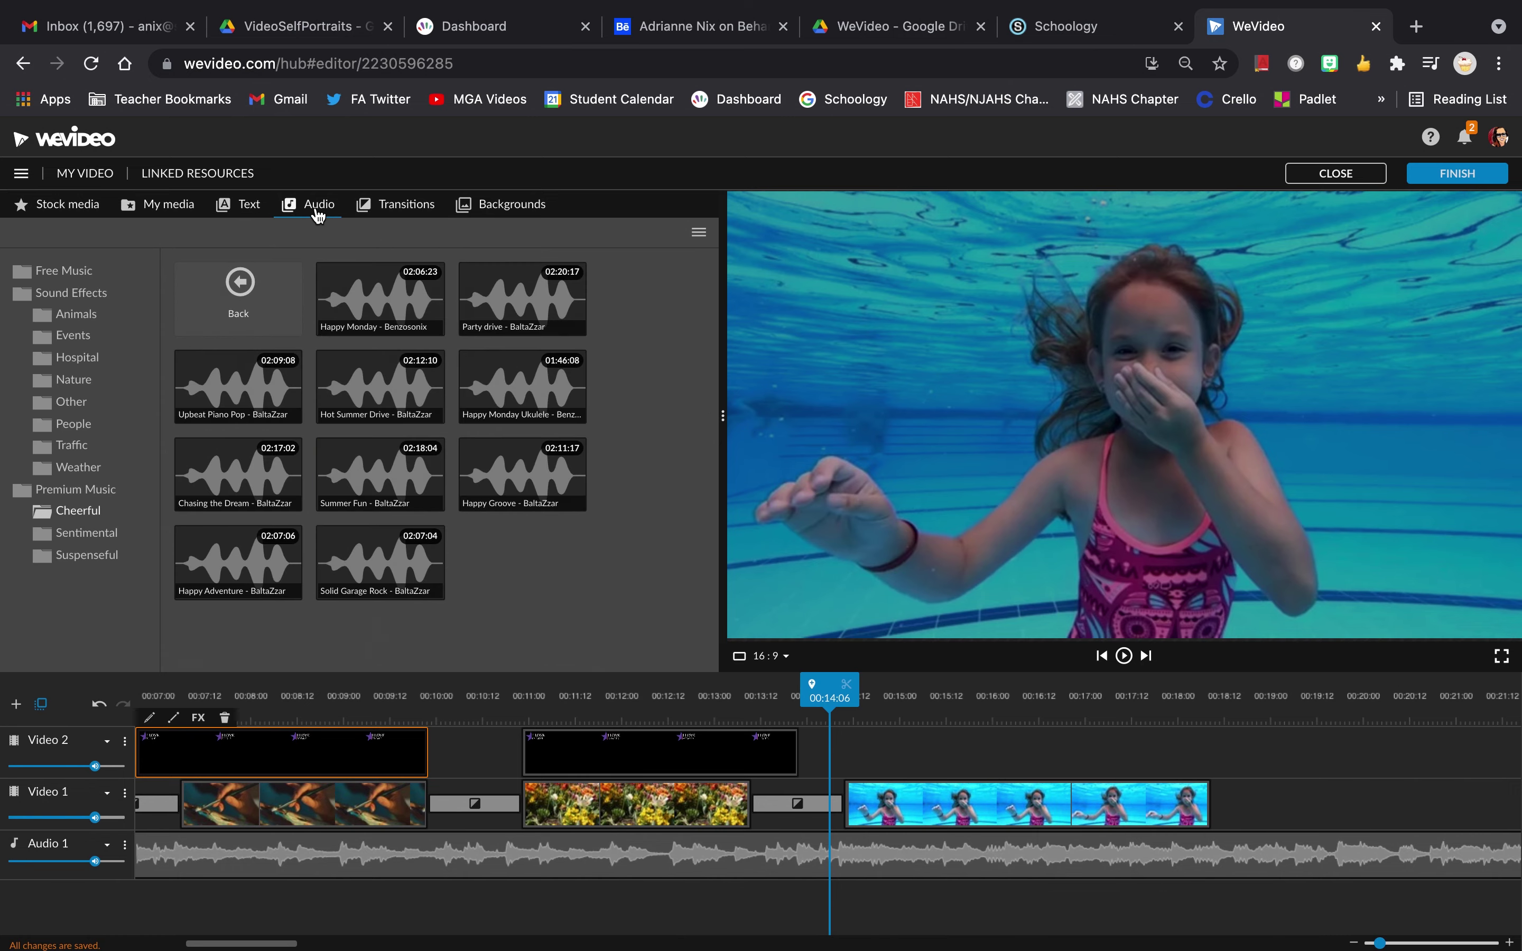
{"action": "left_click", "coordinate": [259, 214]}
{"action": "scroll", "coordinate": [705, 617], "scroll_direction": "down", "scroll_amount": 5}
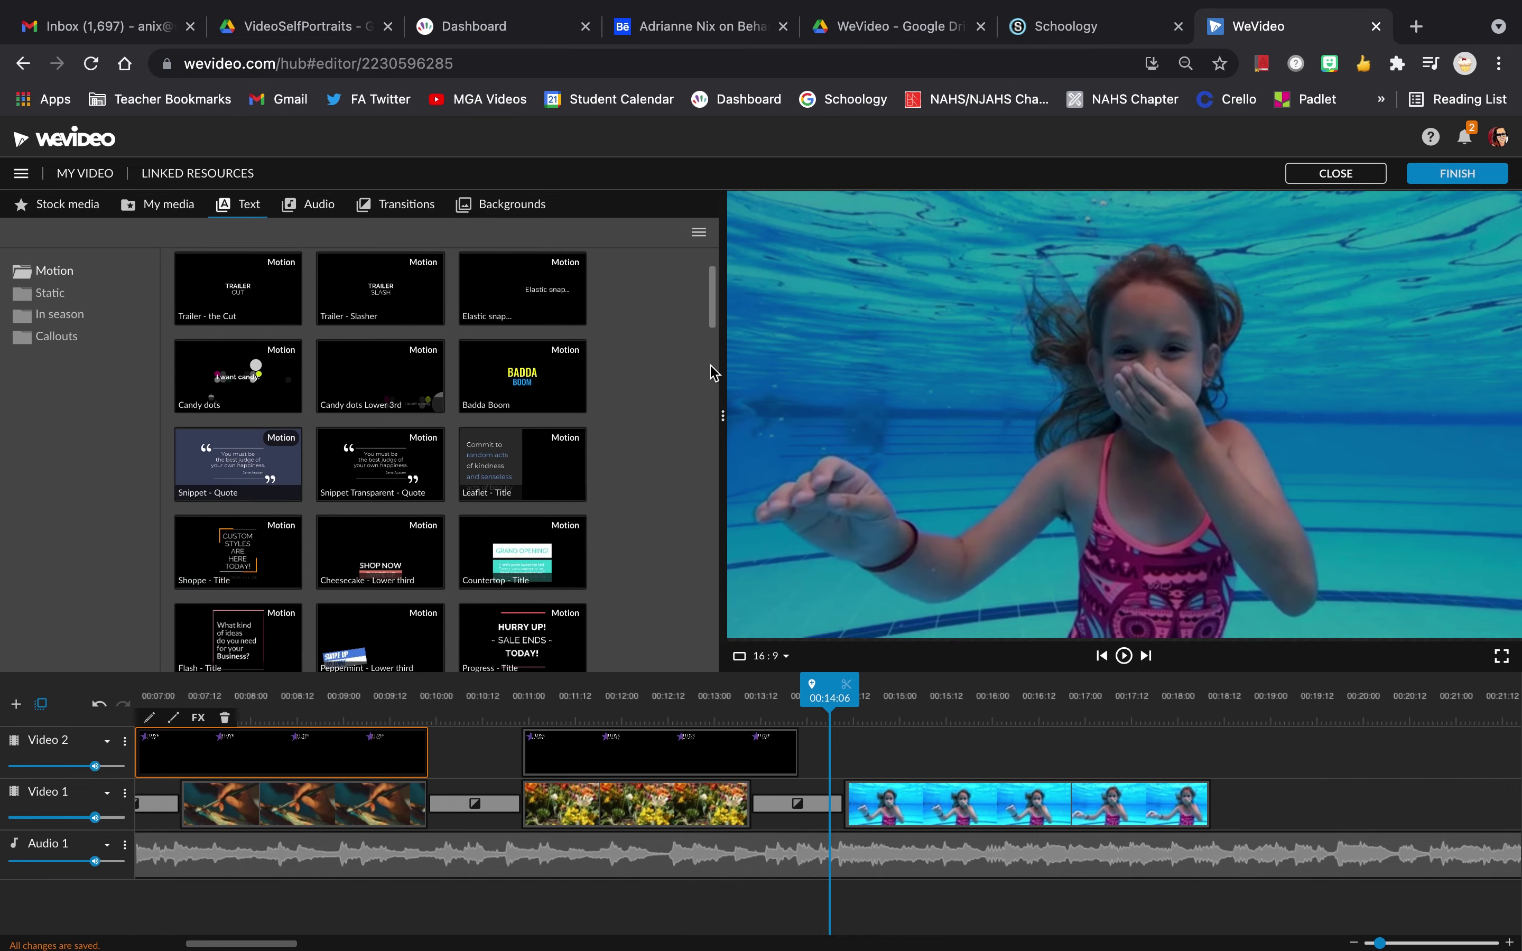
{"action": "scroll", "coordinate": [705, 616], "scroll_direction": "down", "scroll_amount": 5}
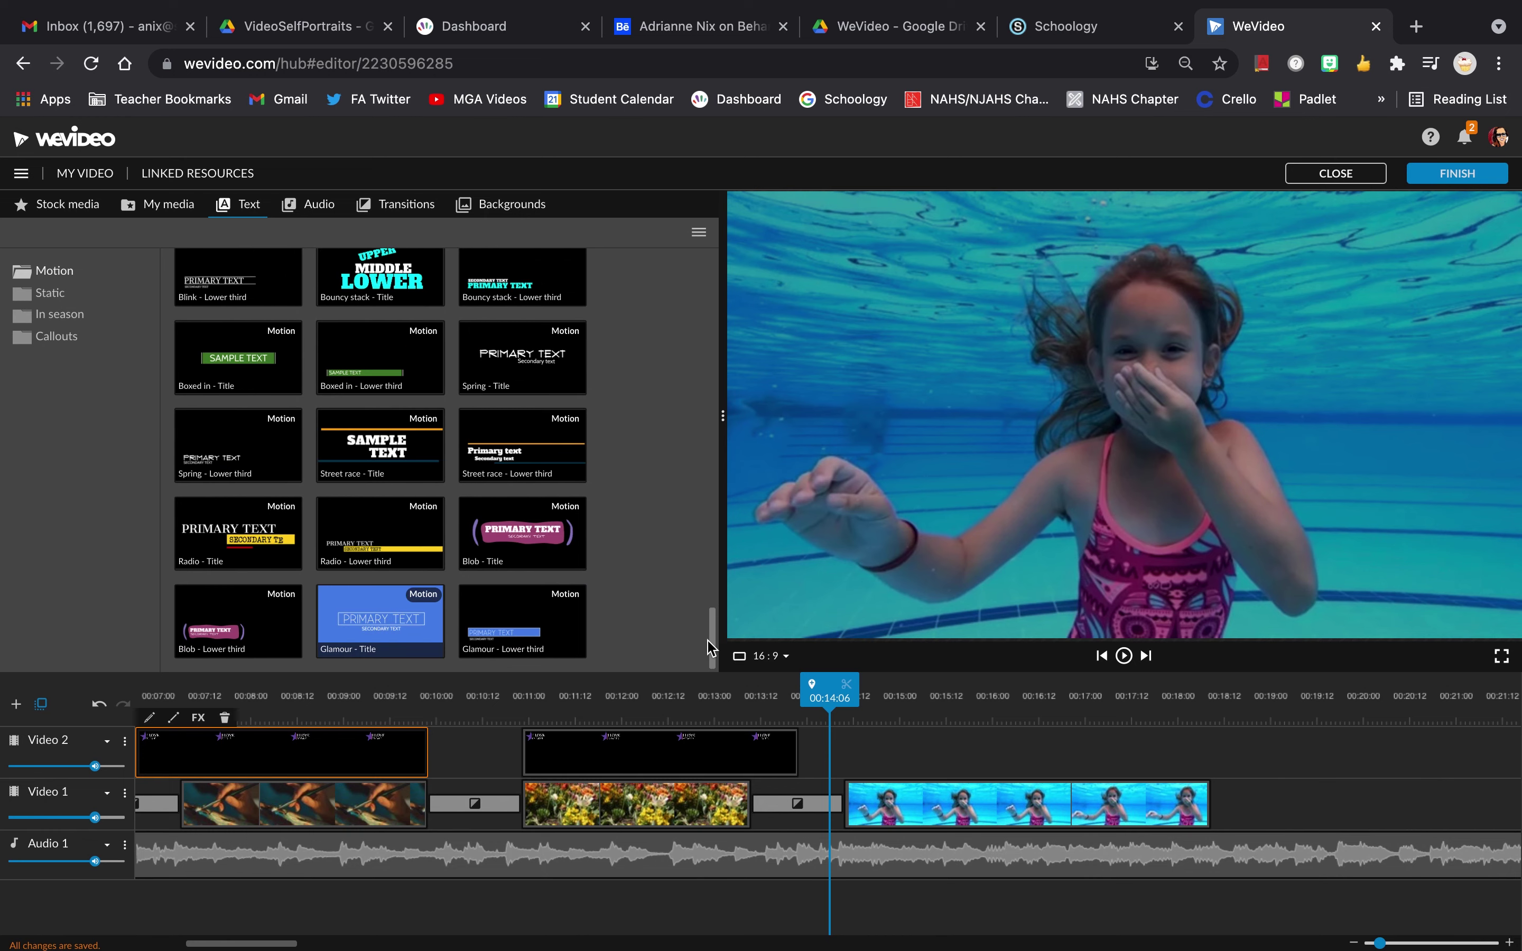
{"action": "scroll", "coordinate": [711, 629], "scroll_direction": "up", "scroll_amount": 6}
{"action": "left_click_drag", "start_coordinate": [712, 563], "coordinate": [724, 506]}
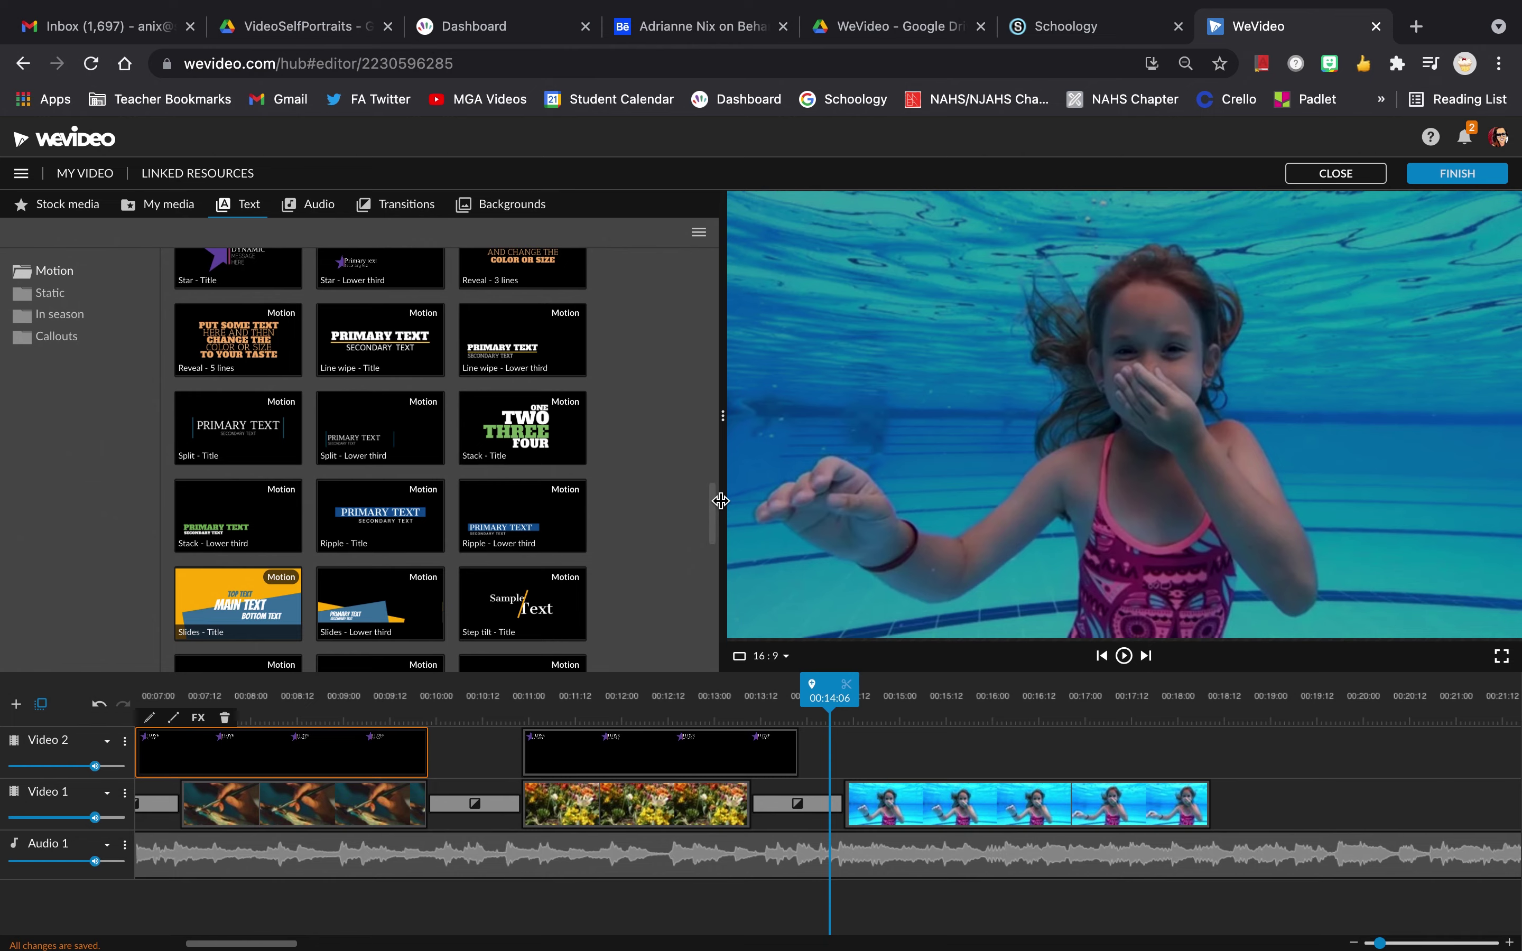
Place the playhead at the end of the swimming clip at 00:18:06 and open the Audio 1 track's options.
{"action": "left_click_drag", "start_coordinate": [829, 693], "coordinate": [1209, 724]}
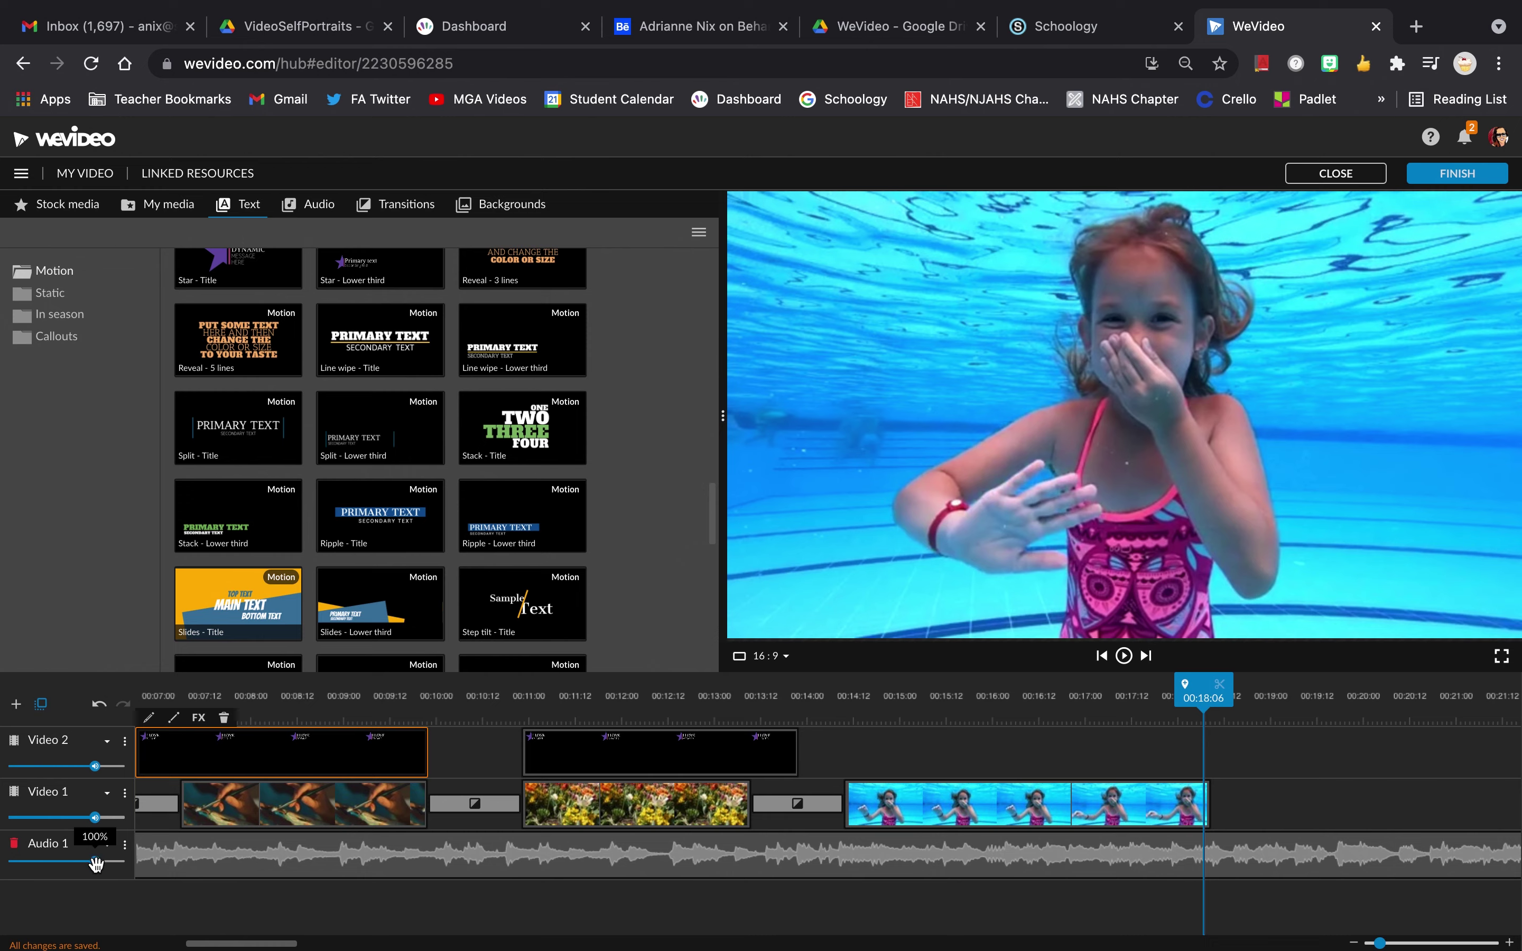
{"action": "left_click", "coordinate": [125, 845]}
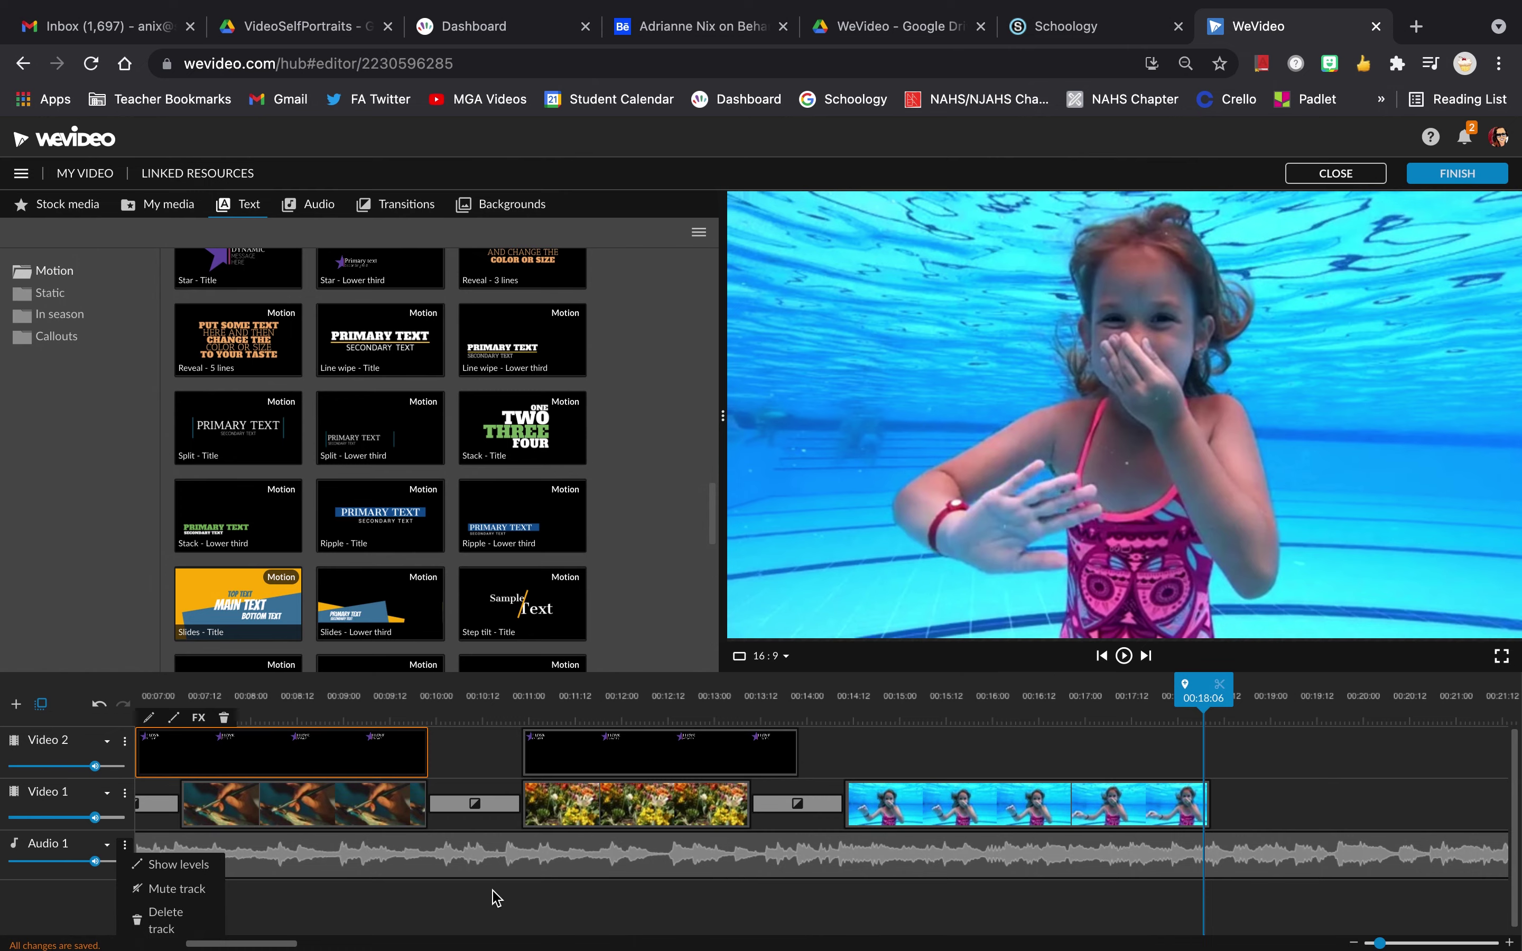
{"action": "mouse_move", "coordinate": [1149, 6]}
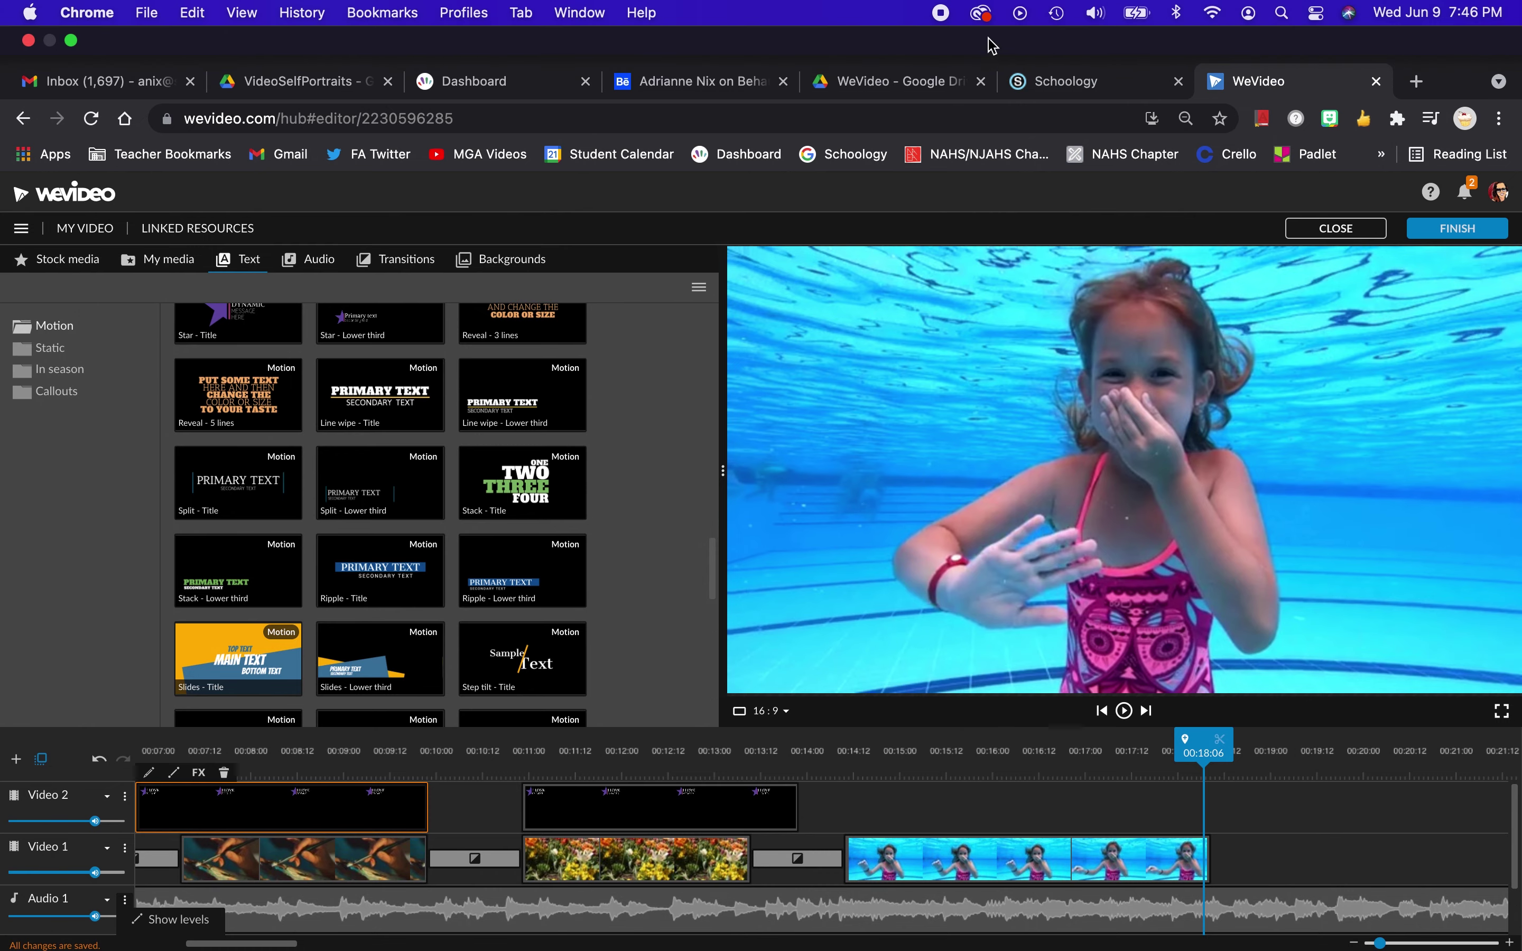